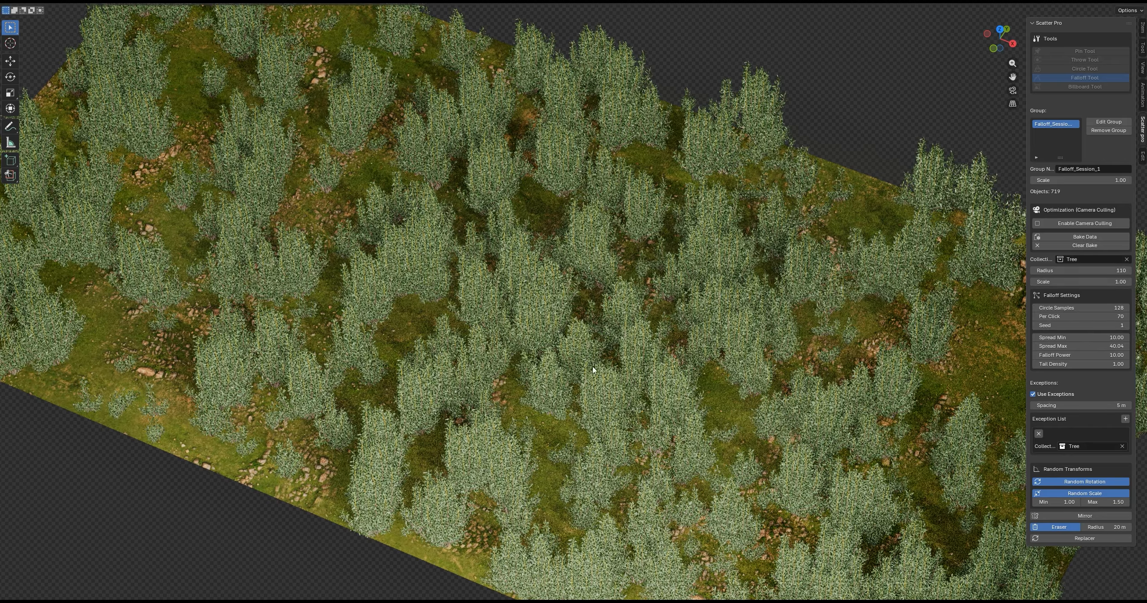
Adjust the eraser radius and erase a patch of trees from the falloff scatter, ending the Falloff tool.
{"action": "left_click", "coordinate": [1104, 528]}
{"action": "key", "text": "Return"}
{"action": "left_click", "coordinate": [253, 171]}
{"action": "key", "text": "Escape"}
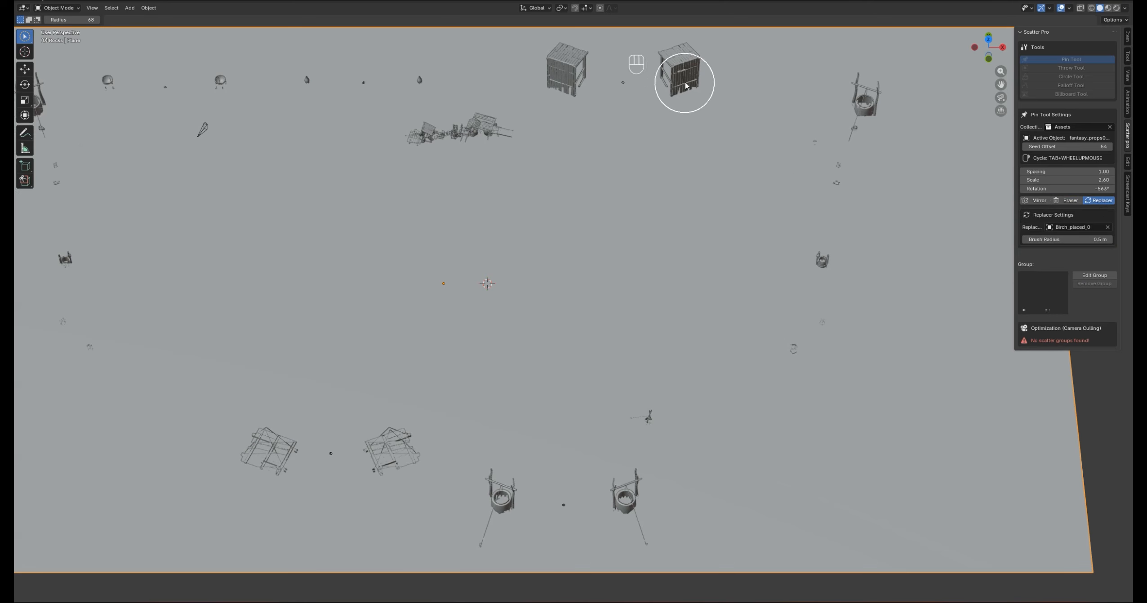
Replace the pinned cabins, wells and wooden shelters around the plane with Birch_placed_0 trees using the Replacer.
{"action": "left_click", "coordinate": [572, 77]}
{"action": "left_click", "coordinate": [870, 114]}
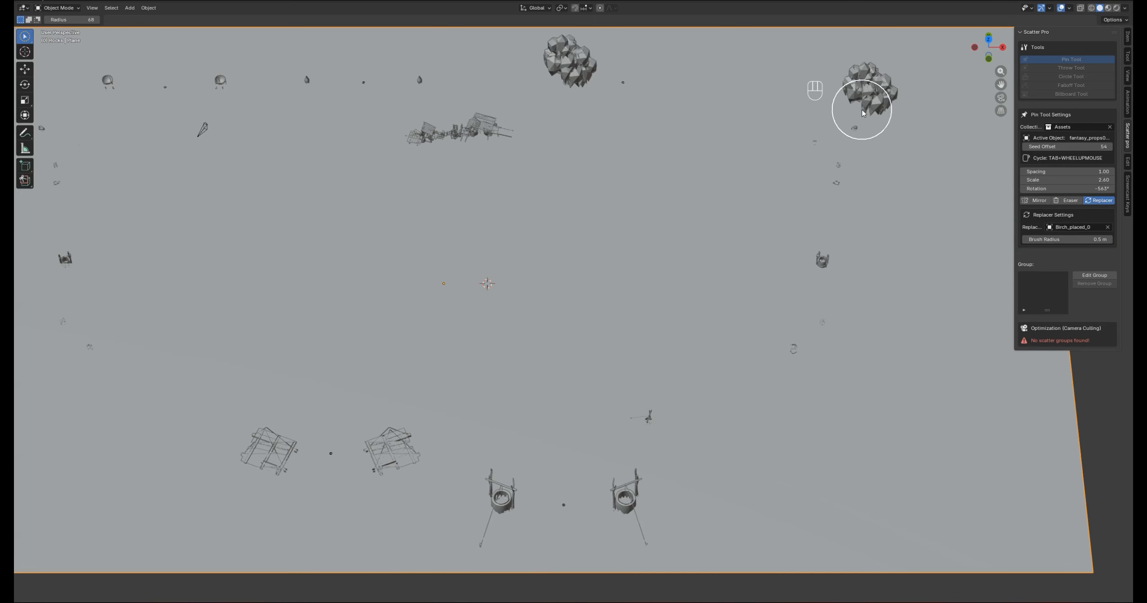
{"action": "left_click", "coordinate": [824, 268]}
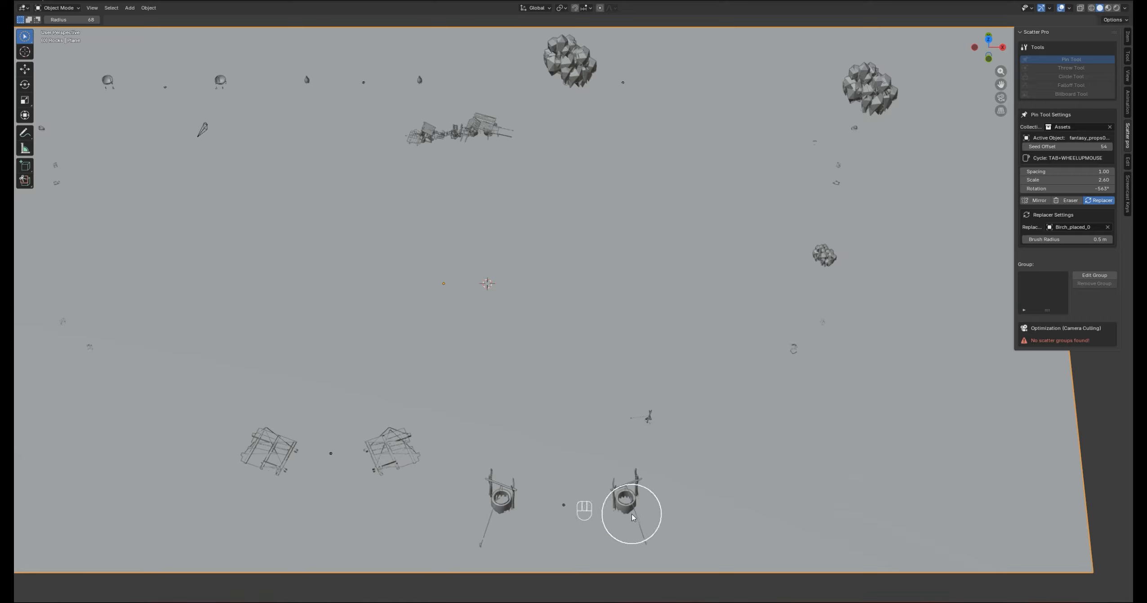
{"action": "left_click", "coordinate": [501, 503]}
{"action": "left_click", "coordinate": [338, 466]}
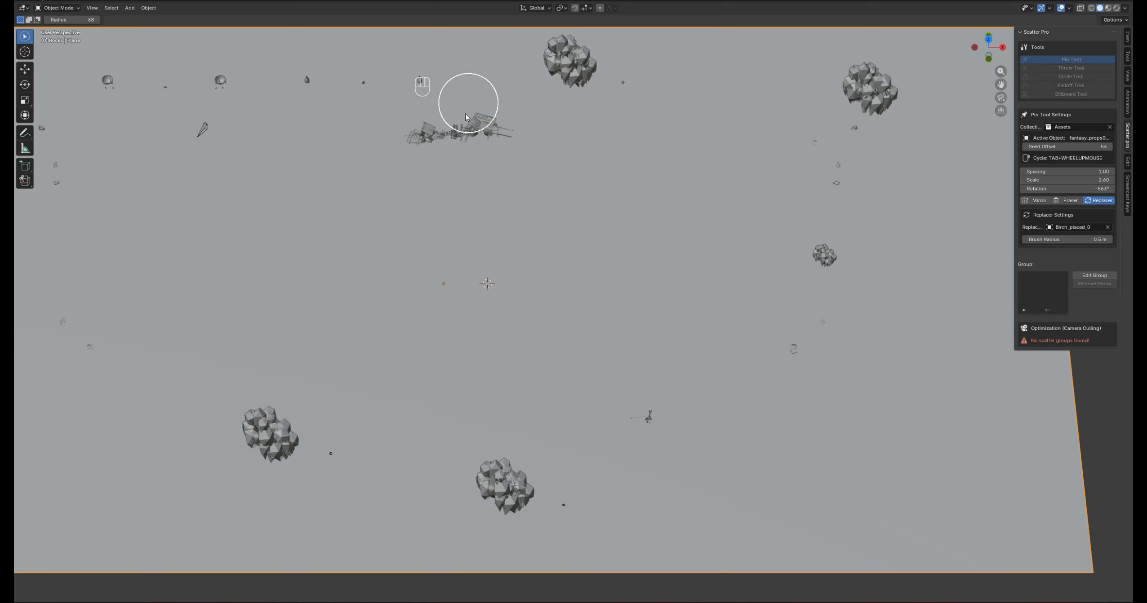
Replace the row of props and the small props near the plane's far edge with Birch_placed_0, and turn the Replacer off.
{"action": "mouse_move", "coordinate": [422, 140]}
{"action": "left_mouse_down"}
{"action": "mouse_move", "coordinate": [471, 134]}
{"action": "mouse_move", "coordinate": [421, 139]}
{"action": "left_mouse_up"}
{"action": "left_click_drag", "start_coordinate": [420, 92], "coordinate": [329, 94]}
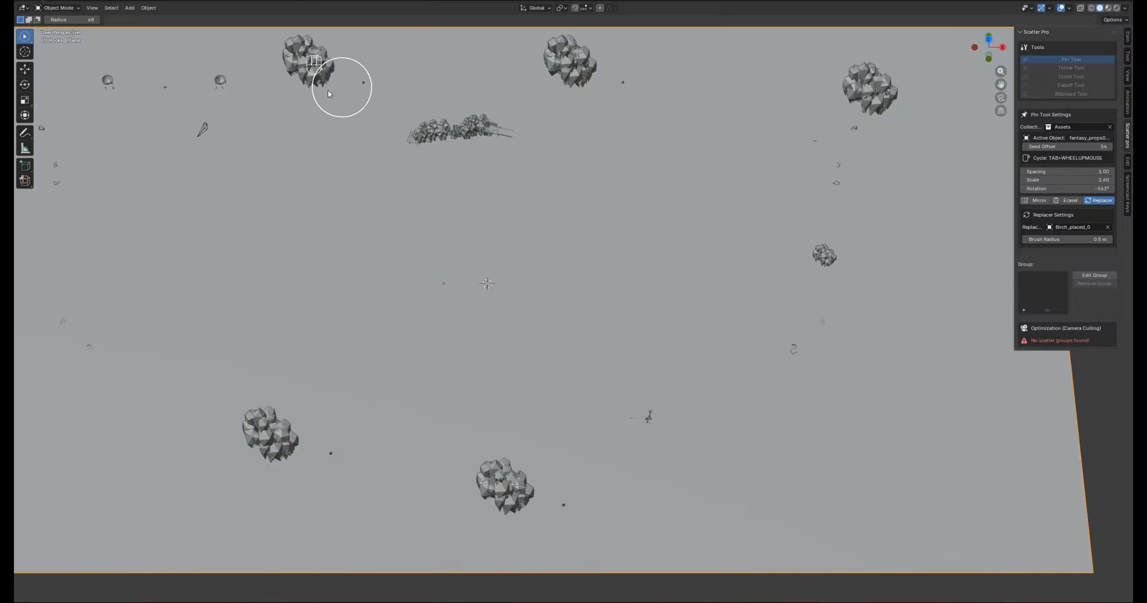
{"action": "mouse_move", "coordinate": [245, 82]}
{"action": "left_mouse_down"}
{"action": "mouse_move", "coordinate": [225, 84]}
{"action": "mouse_move", "coordinate": [206, 133]}
{"action": "left_mouse_up"}
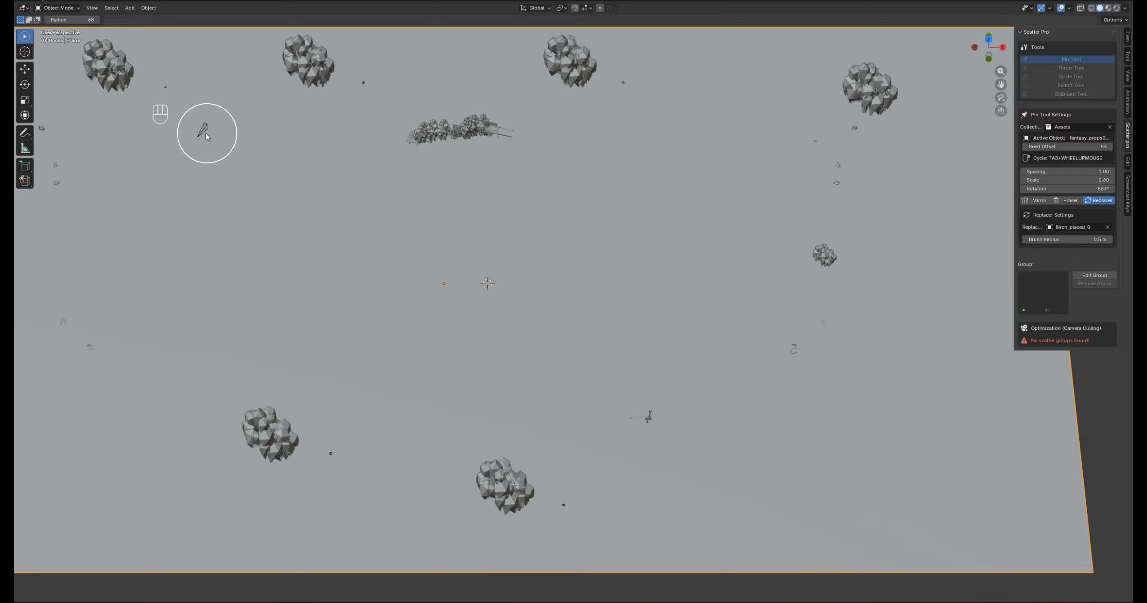
{"action": "scroll", "coordinate": [809, 279], "scroll_direction": "down", "scroll_amount": 5}
{"action": "middle_click_drag", "start_coordinate": [809, 279], "coordinate": [623, 260]}
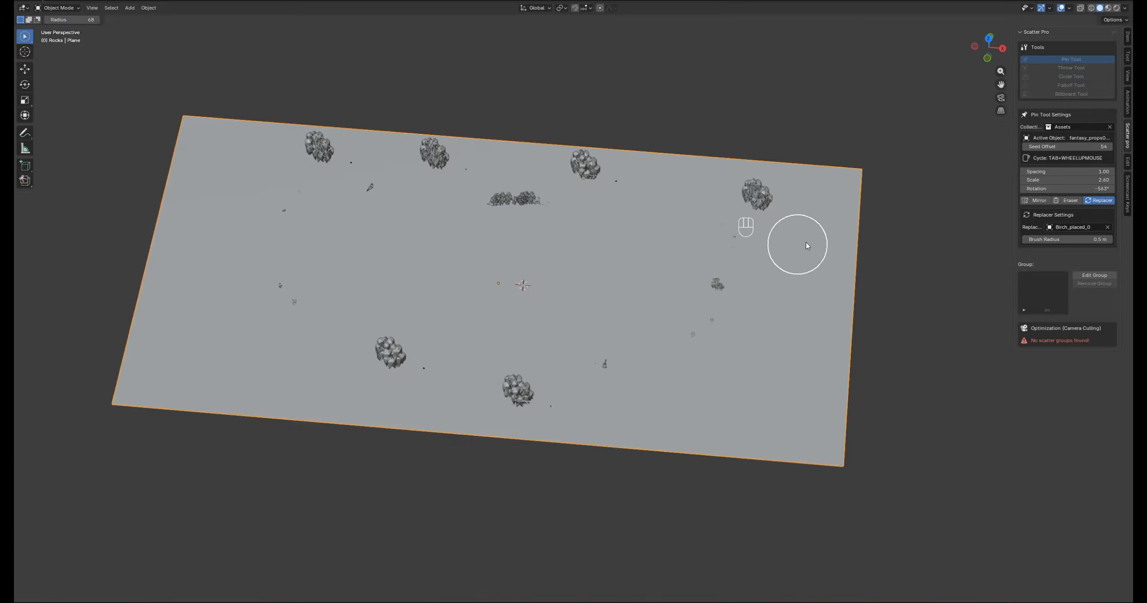
{"action": "left_click", "coordinate": [1101, 201]}
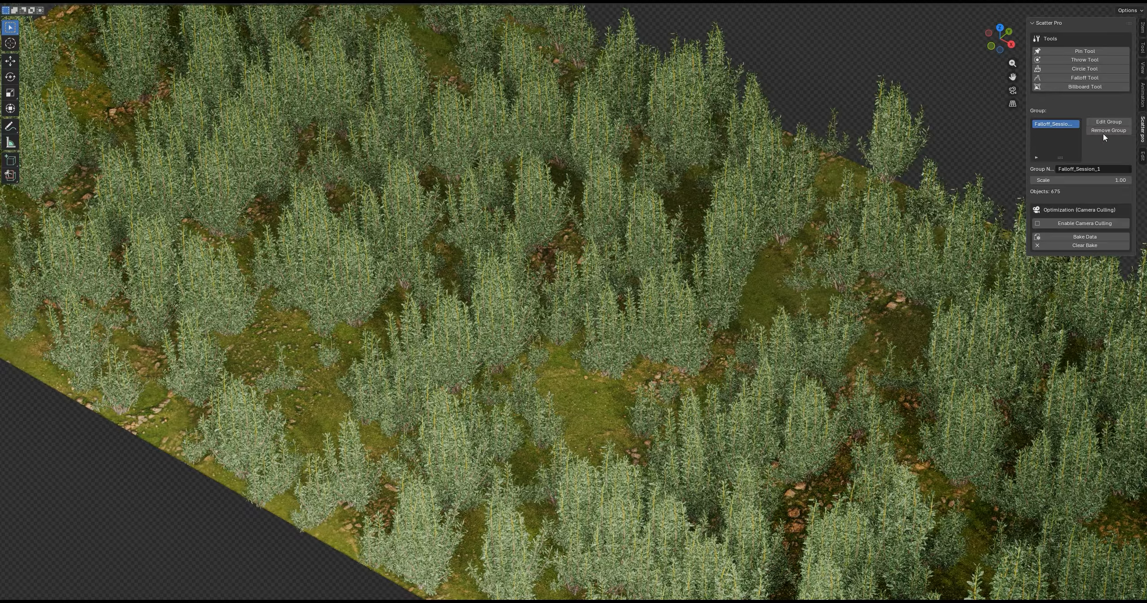
Use the Falloff tool's Replacer to swap three patches of trees for fantasy_props03_003, and end the tool.
{"action": "left_click", "coordinate": [1085, 78]}
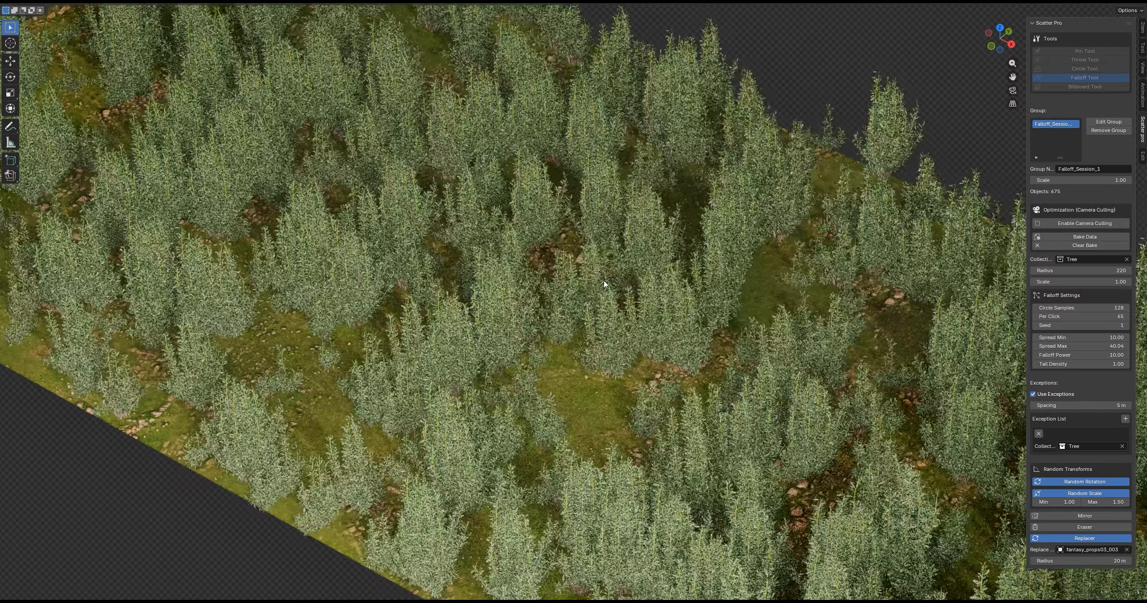
{"action": "left_click", "coordinate": [599, 306]}
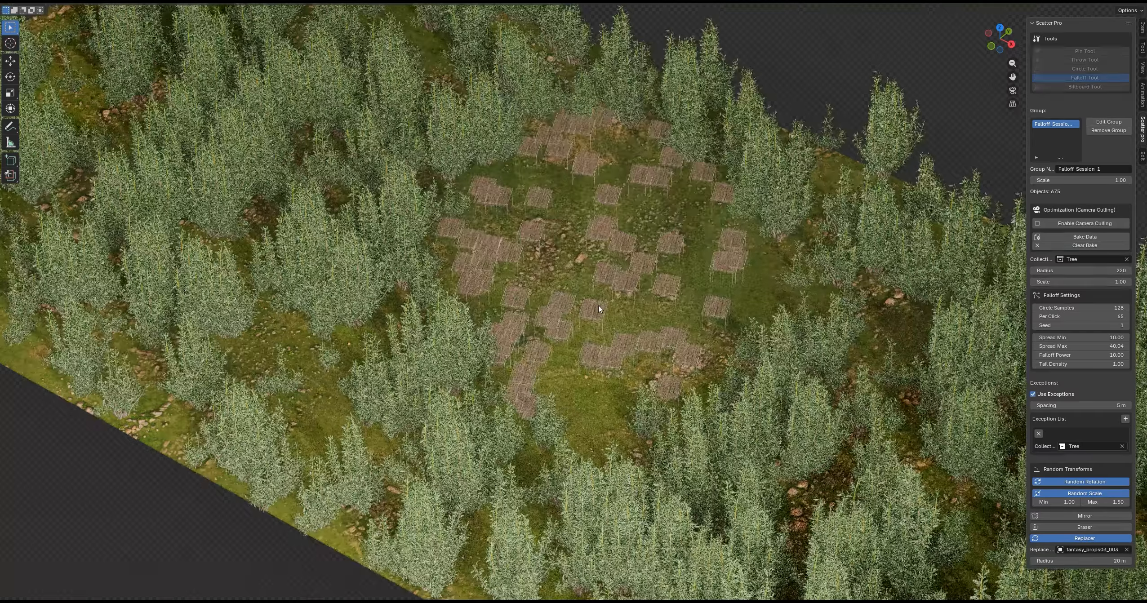
{"action": "left_click", "coordinate": [349, 255]}
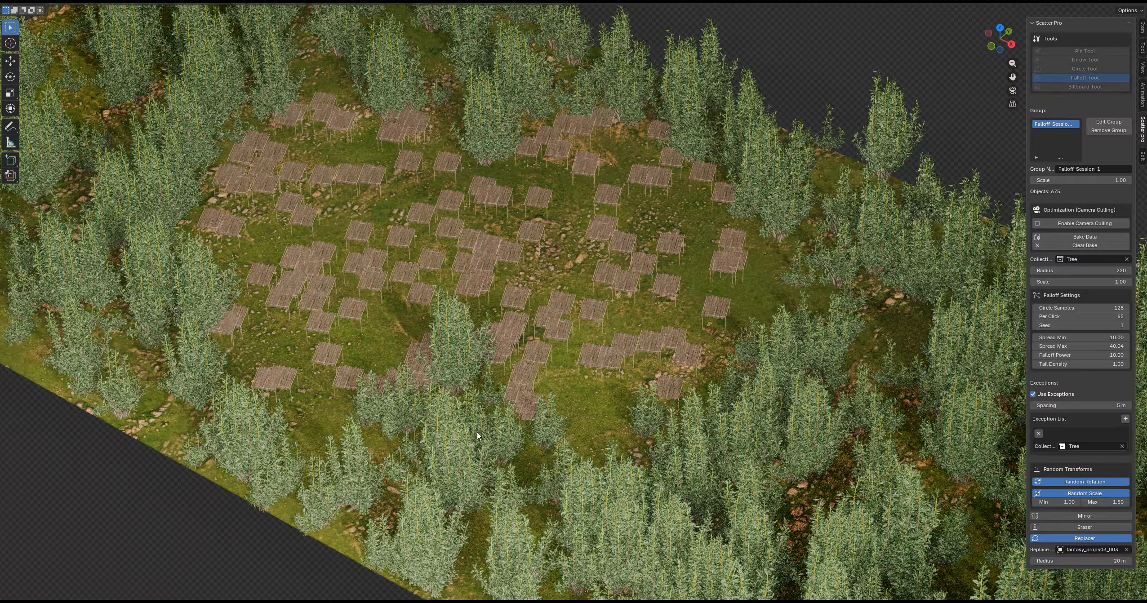
{"action": "left_click", "coordinate": [466, 441]}
{"action": "key", "text": "Escape"}
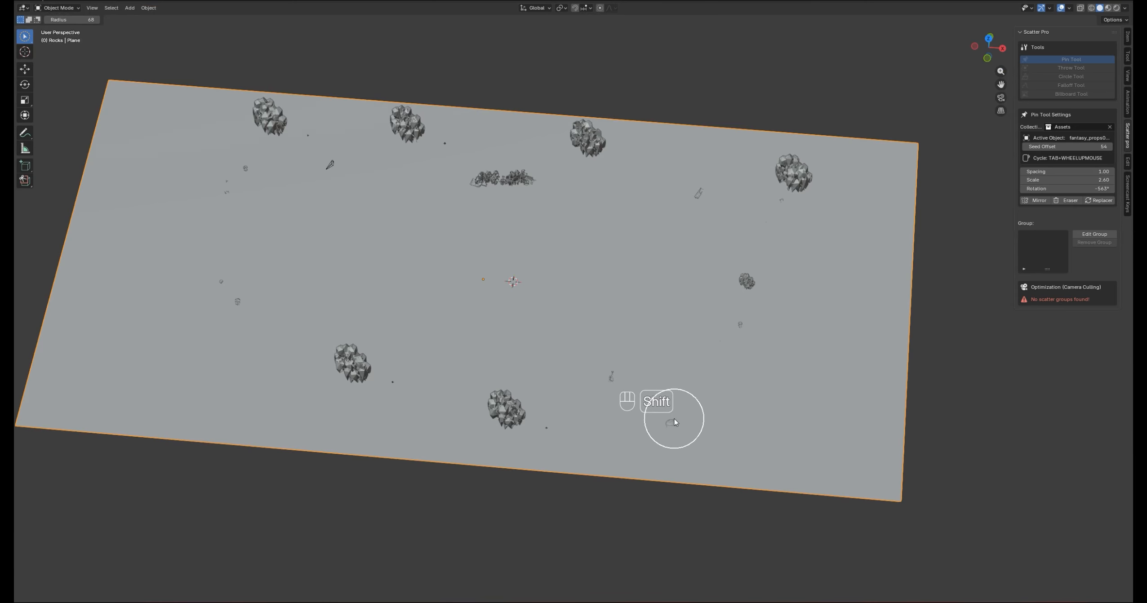
Pin two straight lines of assets from the Assets collection along opposite short sides of the plane.
{"action": "left_click", "coordinate": [674, 419], "text": "shift"}
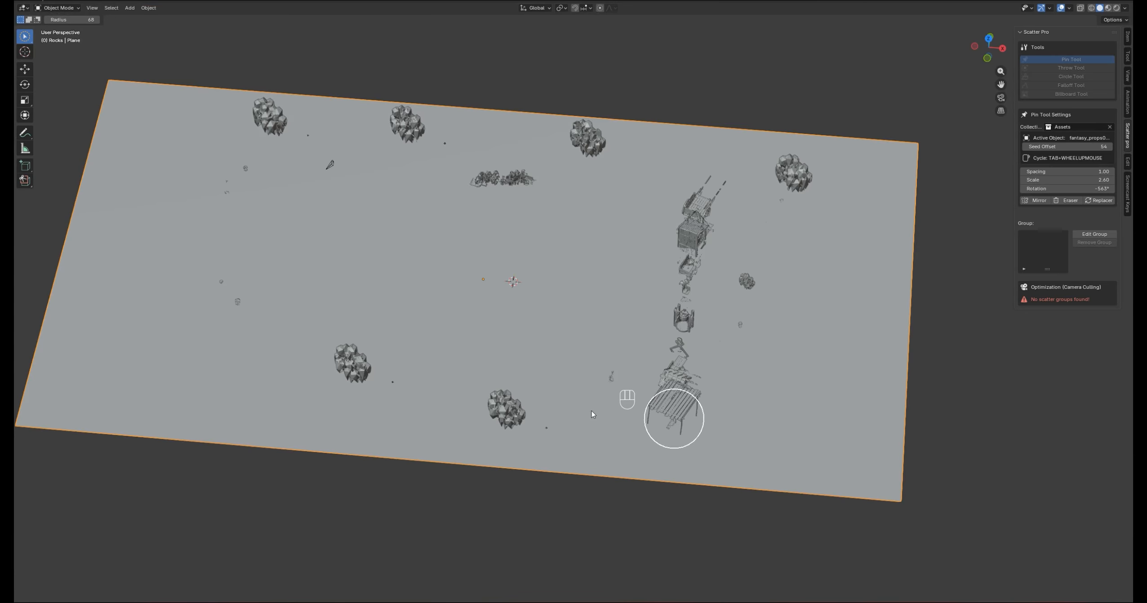
{"action": "left_click", "coordinate": [160, 170]}
{"action": "left_click", "coordinate": [118, 328], "text": "shift"}
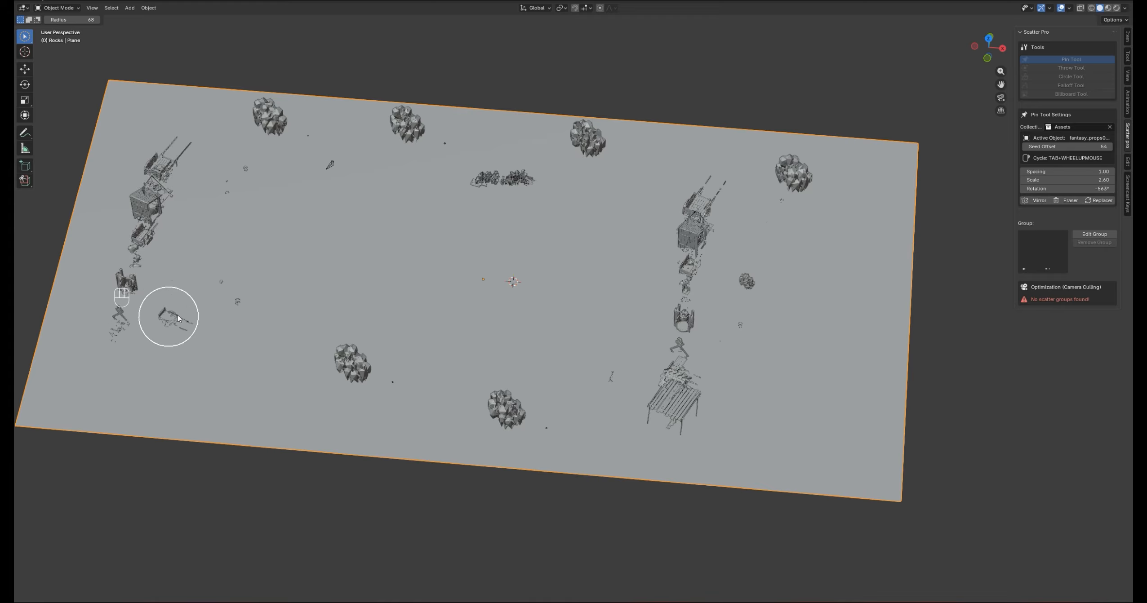
Rotate the previewed pin asset and increase the pin spacing to 1.95.
{"action": "scroll", "coordinate": [404, 293], "scroll_direction": "down", "scroll_amount": 3, "text": "ctrl"}
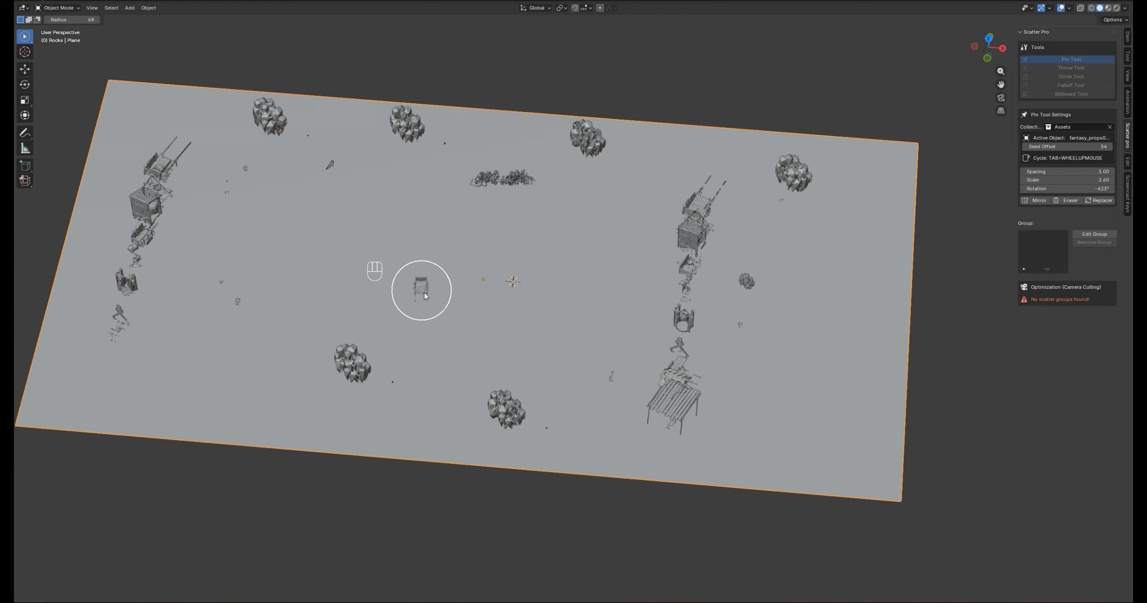
{"action": "scroll", "coordinate": [423, 295], "scroll_direction": "up", "scroll_amount": 2}
{"action": "mouse_move", "coordinate": [514, 331]}
{"action": "middle_mouse_down"}
{"action": "mouse_move", "coordinate": [531, 311]}
{"action": "mouse_move", "coordinate": [602, 299]}
{"action": "middle_mouse_up"}
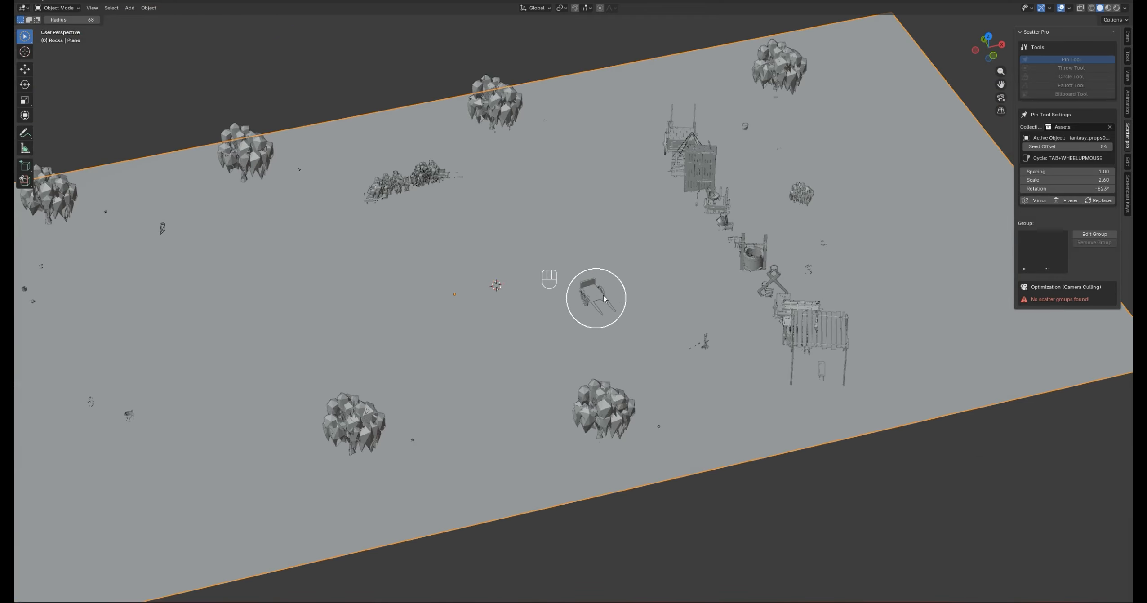
{"action": "scroll", "coordinate": [612, 287], "scroll_direction": "up", "scroll_amount": 7, "text": "shift"}
{"action": "scroll", "coordinate": [621, 281], "scroll_direction": "up", "scroll_amount": 8, "text": "shift"}
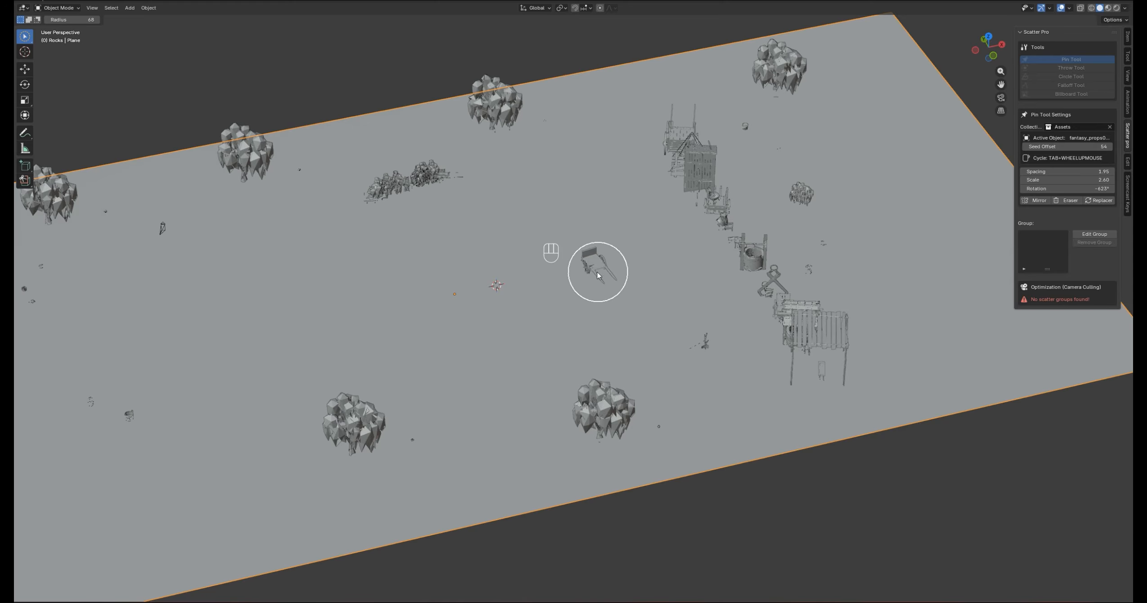
{"action": "middle_click_drag", "start_coordinate": [598, 276], "coordinate": [576, 263]}
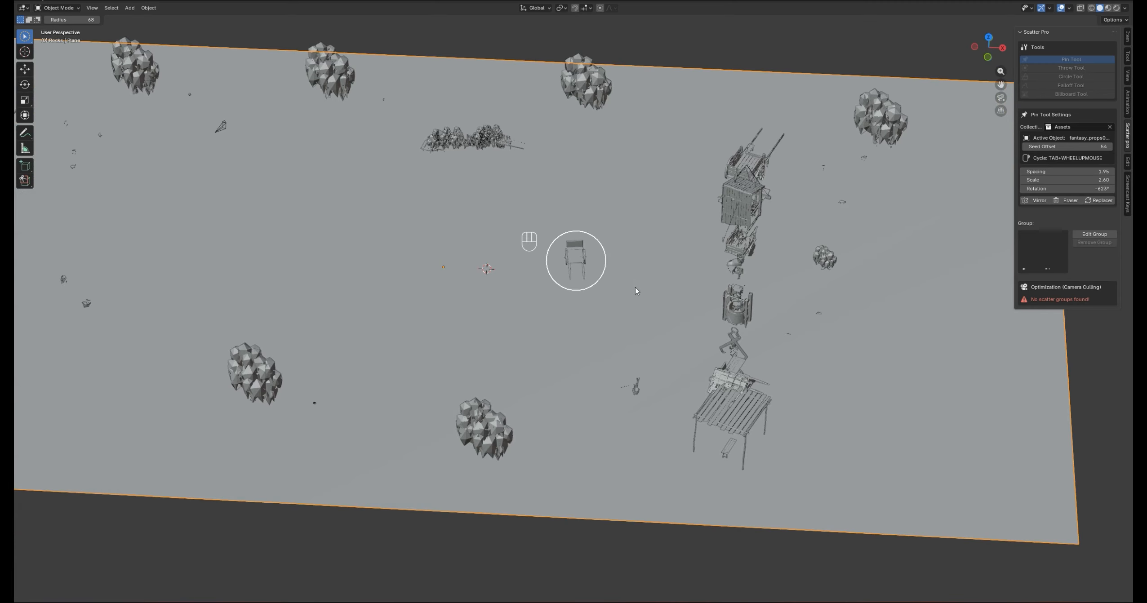
Paint a row of assets across the middle of the plane and further assets along the short side beyond the existing line.
{"action": "left_click_drag", "start_coordinate": [620, 267], "coordinate": [256, 253]}
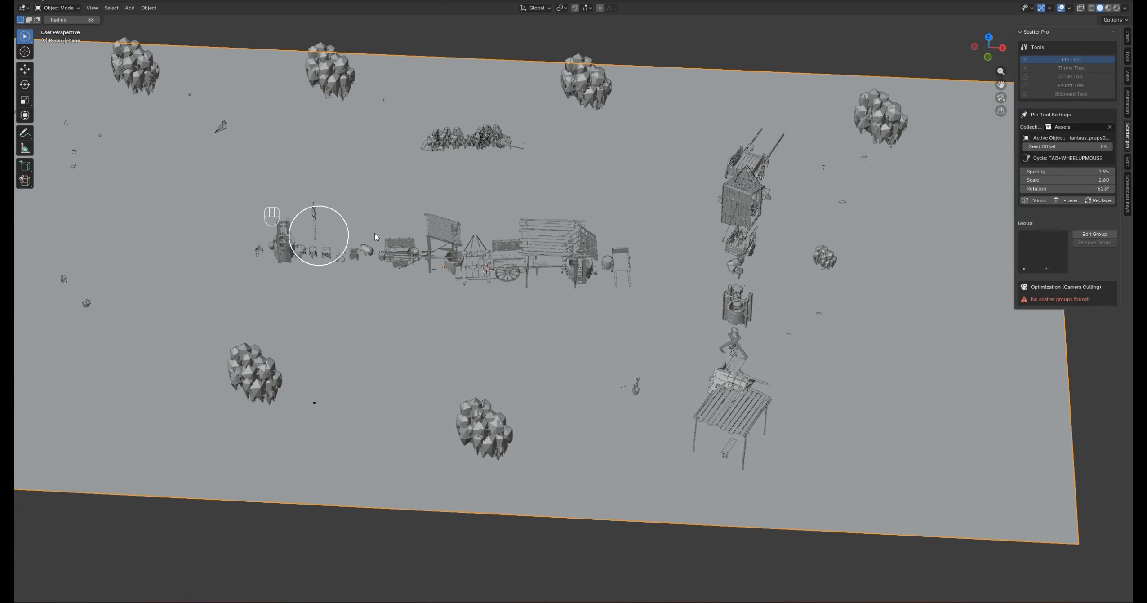
{"action": "left_click_drag", "start_coordinate": [909, 180], "coordinate": [902, 335]}
{"action": "left_click_drag", "start_coordinate": [901, 399], "coordinate": [897, 466]}
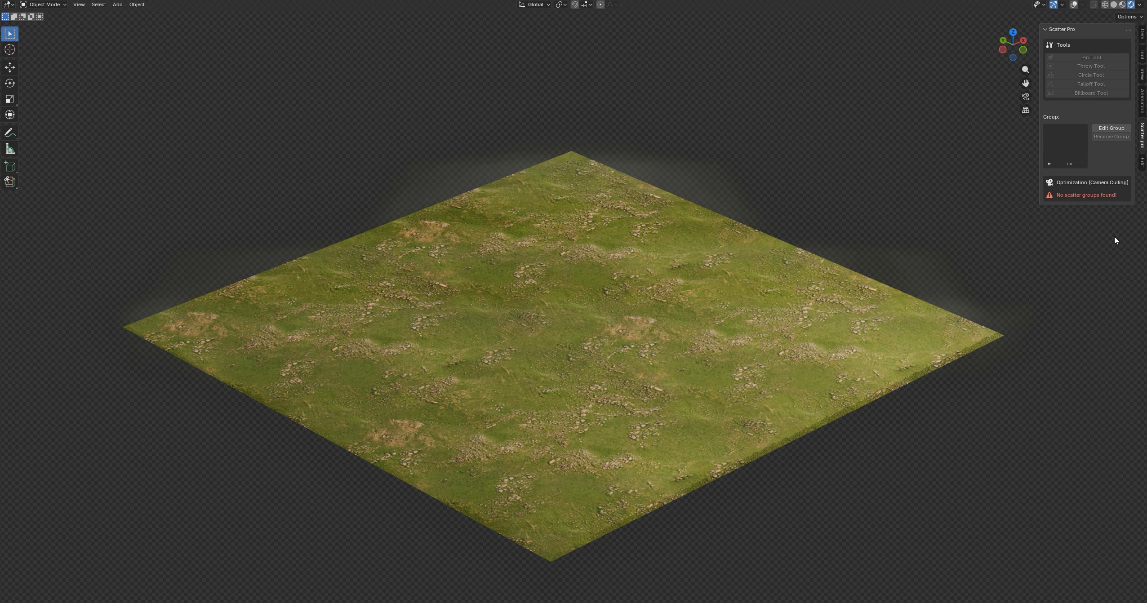
Pin a straight line and a curved loop of the scatter plant across the grassy terrain, and end the Pin tool.
{"action": "left_click", "coordinate": [680, 263]}
{"action": "left_click", "coordinate": [1096, 57]}
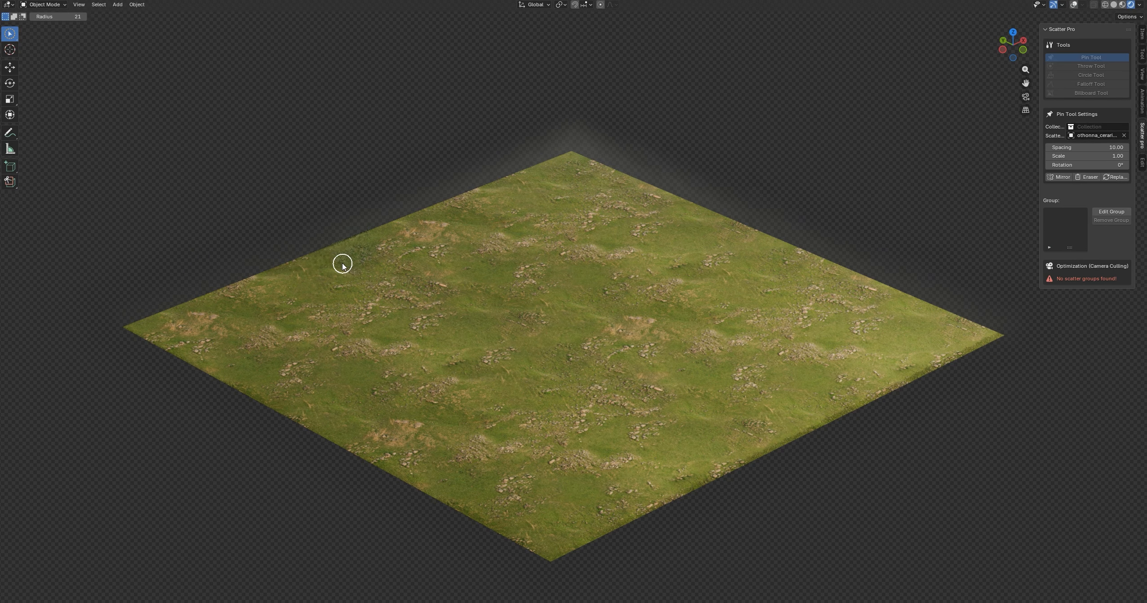
{"action": "left_click", "coordinate": [343, 265]}
{"action": "left_click", "coordinate": [615, 419]}
{"action": "mouse_move", "coordinate": [626, 429]}
{"action": "left_mouse_down"}
{"action": "mouse_move", "coordinate": [648, 438]}
{"action": "mouse_move", "coordinate": [786, 389]}
{"action": "mouse_move", "coordinate": [763, 292]}
{"action": "mouse_move", "coordinate": [610, 293]}
{"action": "mouse_move", "coordinate": [541, 335]}
{"action": "left_mouse_up"}
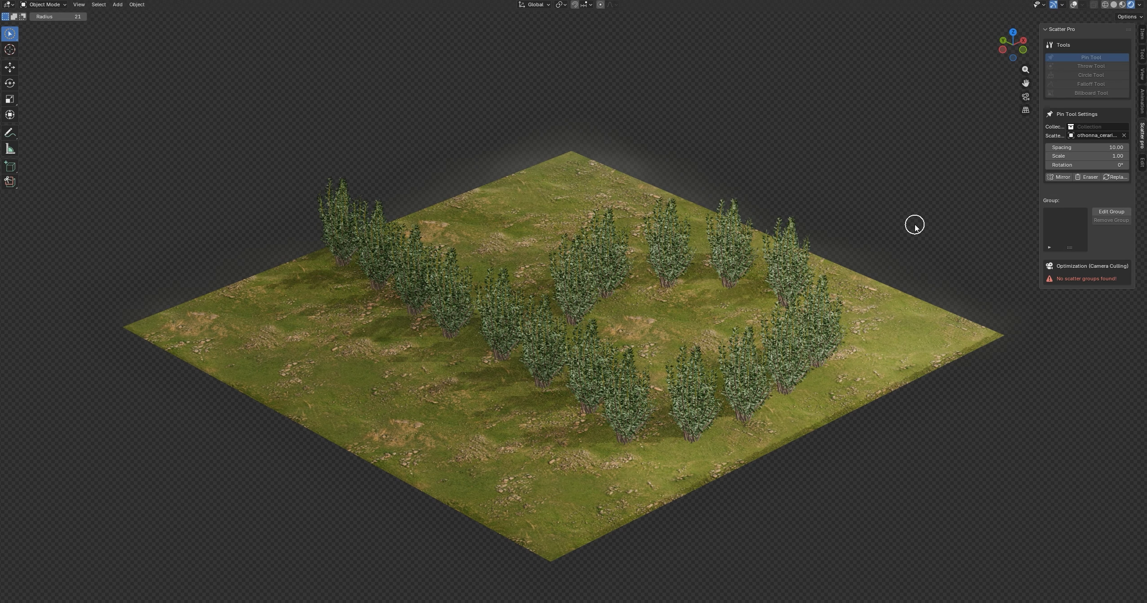
{"action": "key", "text": "Escape"}
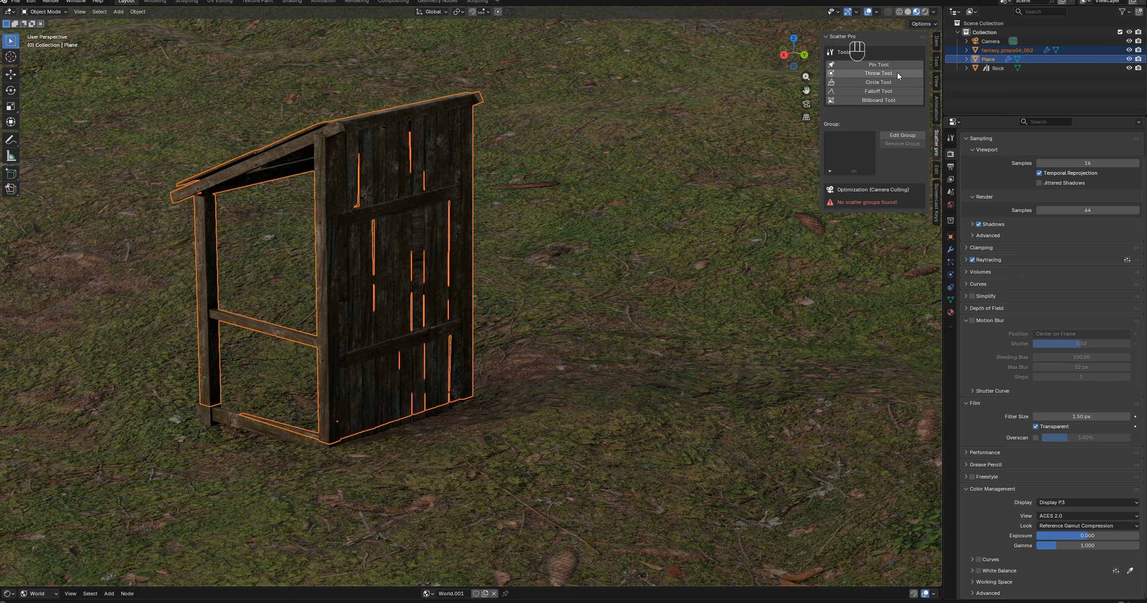
Start the Throw tool with the Rock object and set the throw count to 2.
{"action": "left_click", "coordinate": [866, 75]}
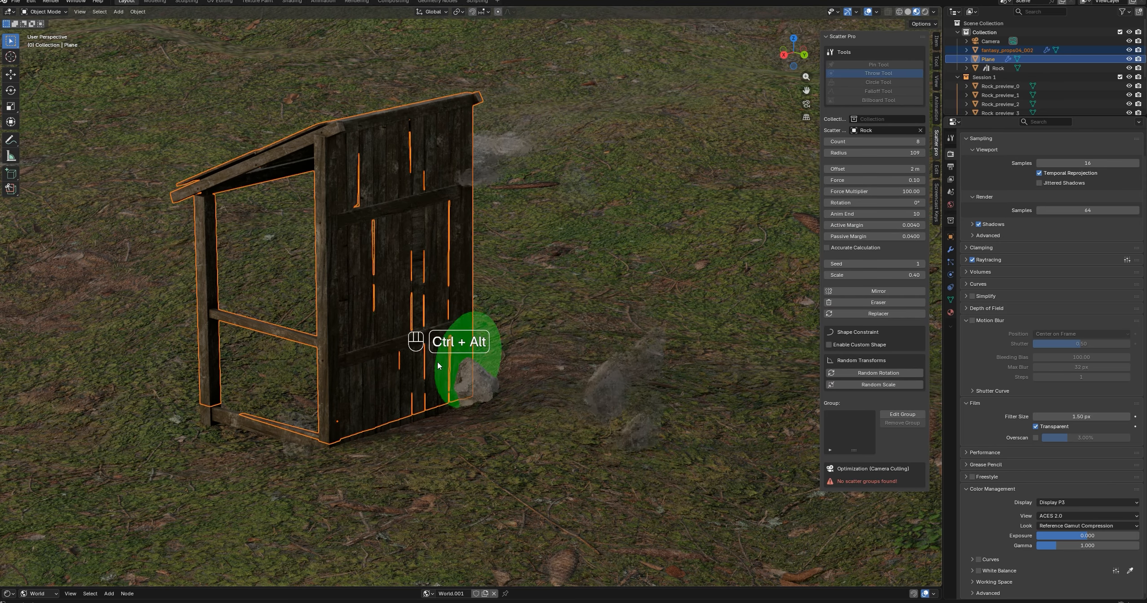
{"action": "left_click", "coordinate": [898, 142]}
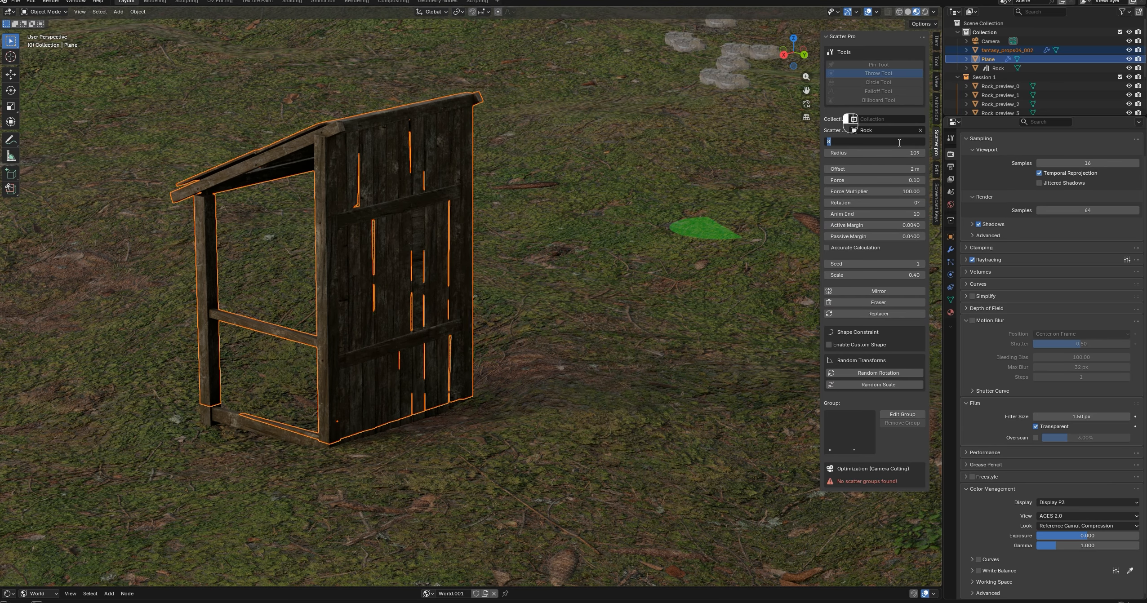
{"action": "type", "text": "2"}
{"action": "key", "text": "Return"}
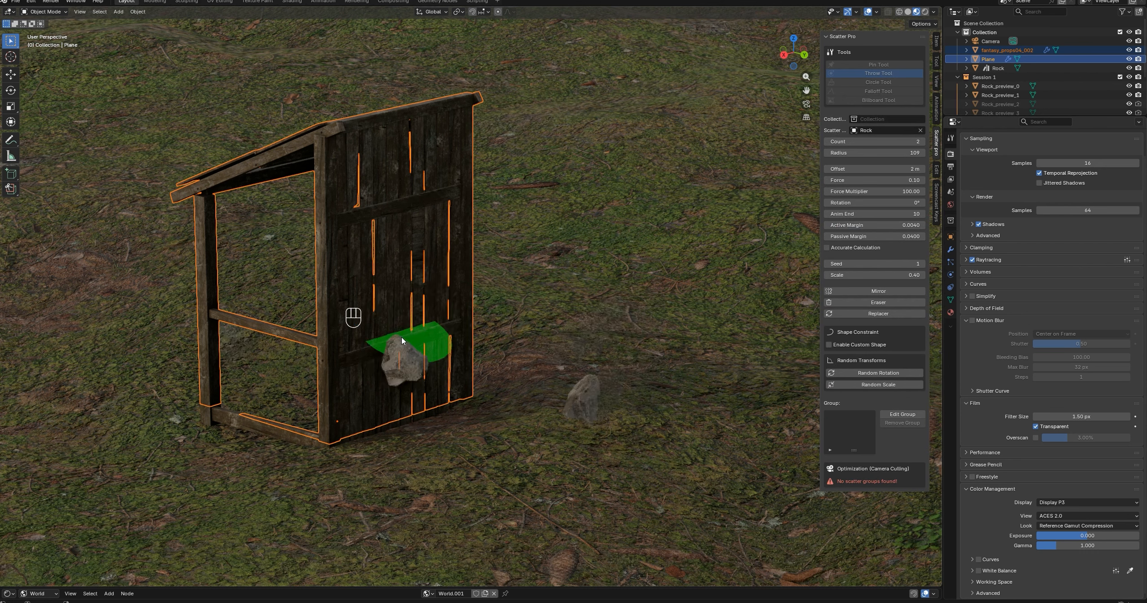
Raise the number of thrown rocks to 9 and reduce it to 3.
{"action": "scroll", "coordinate": [402, 341], "scroll_direction": "up", "scroll_amount": 7, "text": "ctrl+alt"}
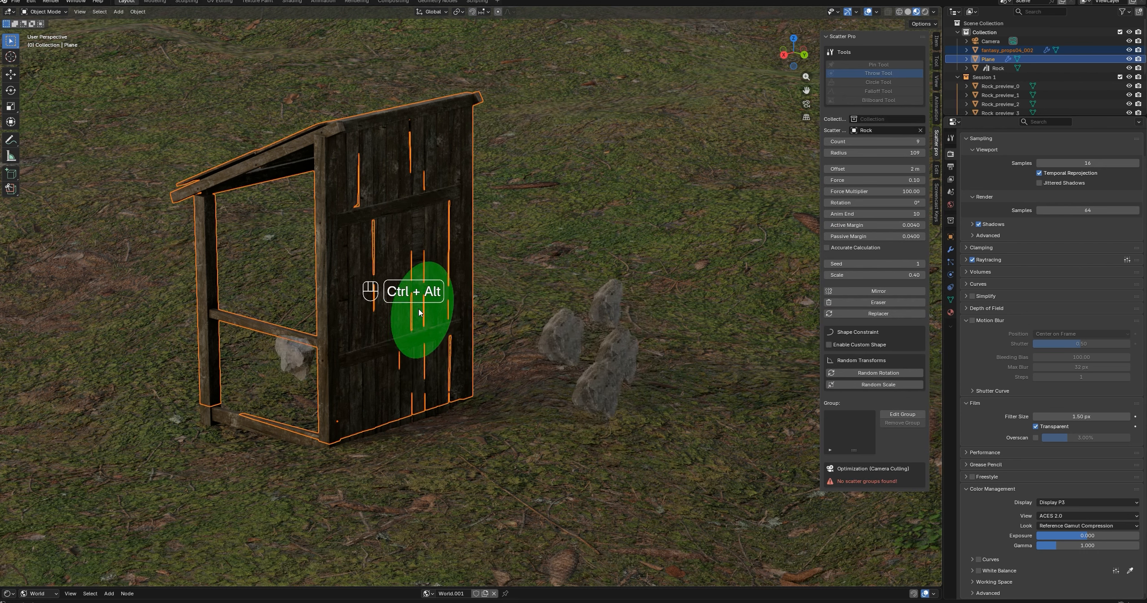
{"action": "scroll", "coordinate": [420, 312], "scroll_direction": "down", "scroll_amount": 5, "text": "ctrl+alt"}
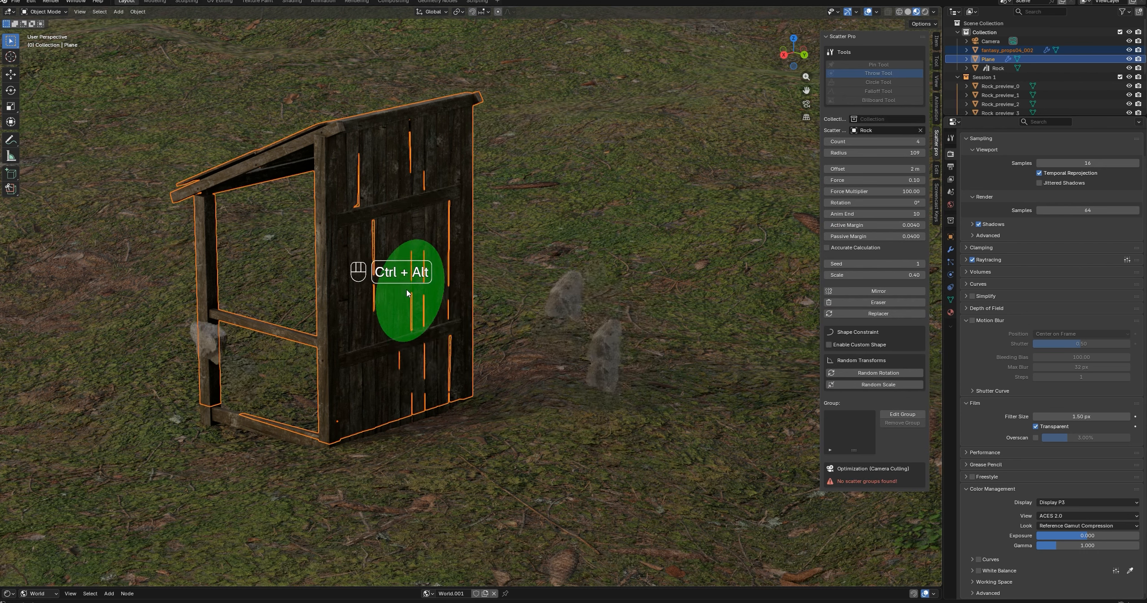
{"action": "scroll", "coordinate": [407, 295], "scroll_direction": "down", "scroll_amount": 1, "text": "ctrl+alt"}
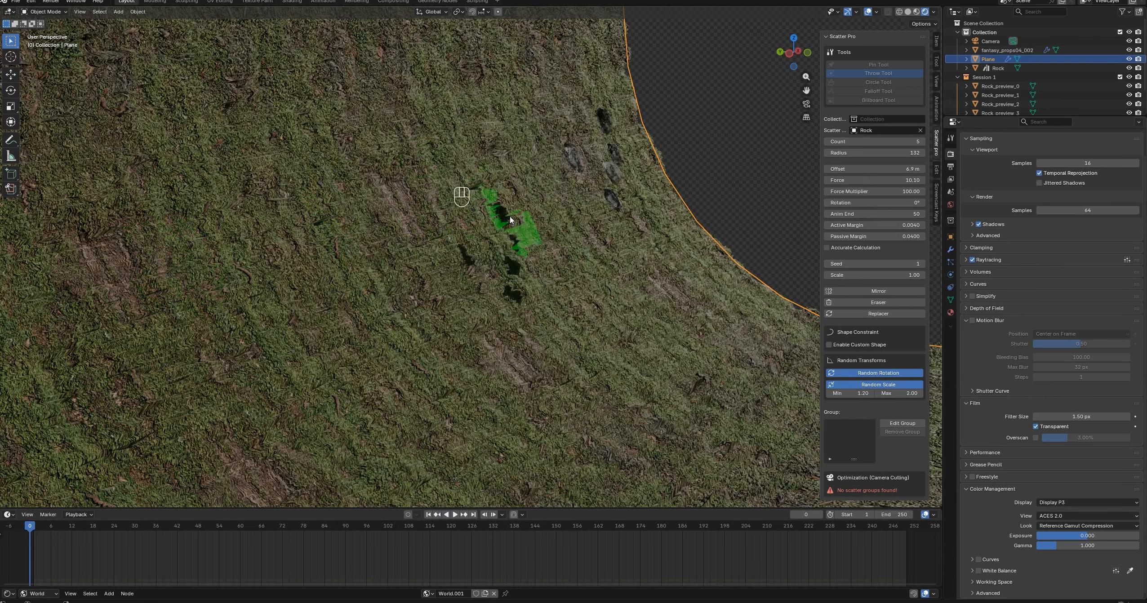
Throw a batch of rocks onto the slope, and throw another with the force multiplier set to 1000.
{"action": "left_click", "coordinate": [510, 218]}
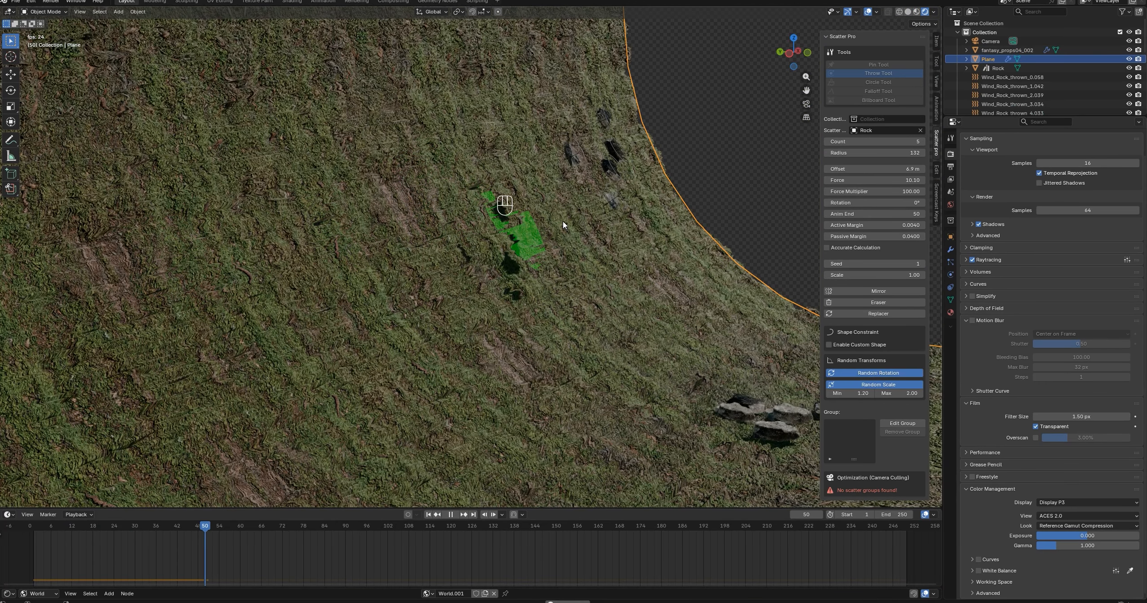
{"action": "double_click", "coordinate": [897, 193]}
{"action": "type", "text": "0"}
{"action": "key", "text": "Return"}
{"action": "left_click", "coordinate": [499, 186]}
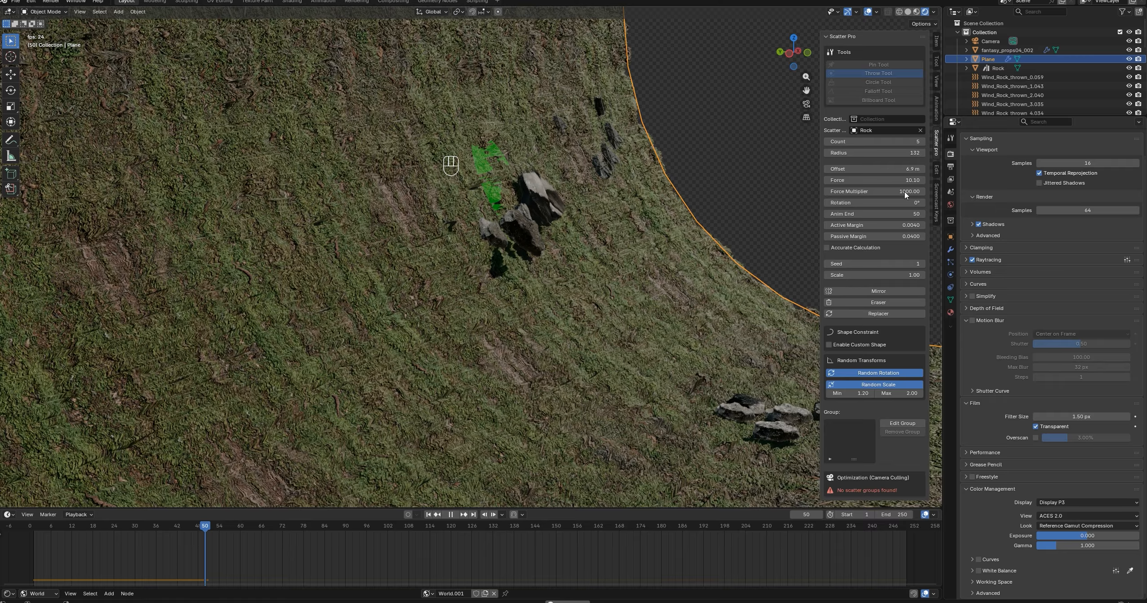
Set the force multiplier to 2000 and throw another batch of rocks onto the slope.
{"action": "double_click", "coordinate": [895, 193]}
{"action": "type", "text": "2000"}
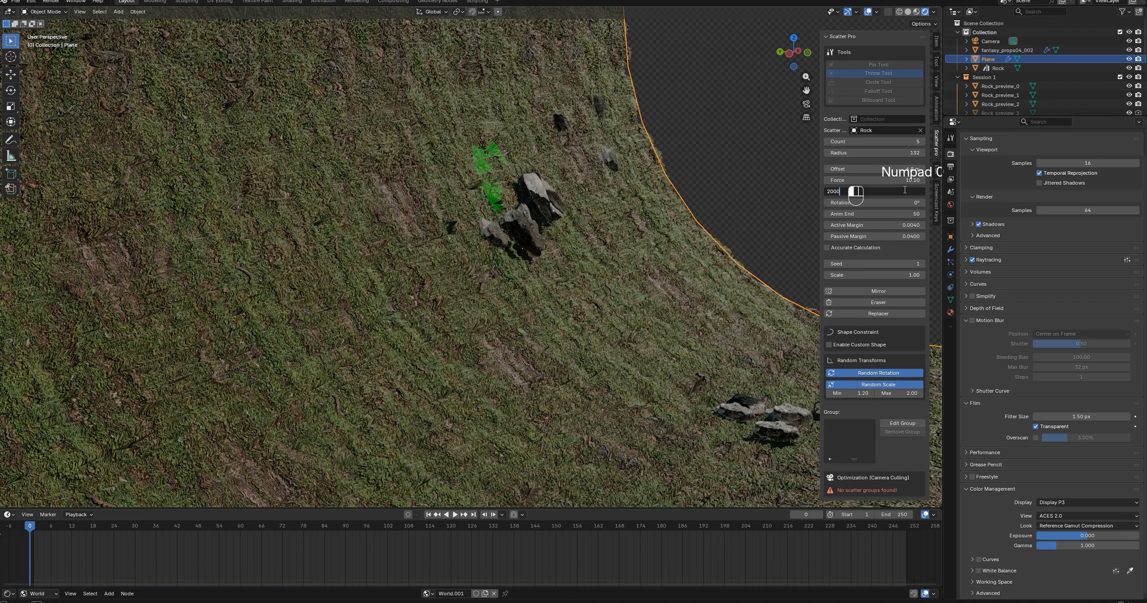
{"action": "key", "text": "Return"}
{"action": "left_click", "coordinate": [401, 203]}
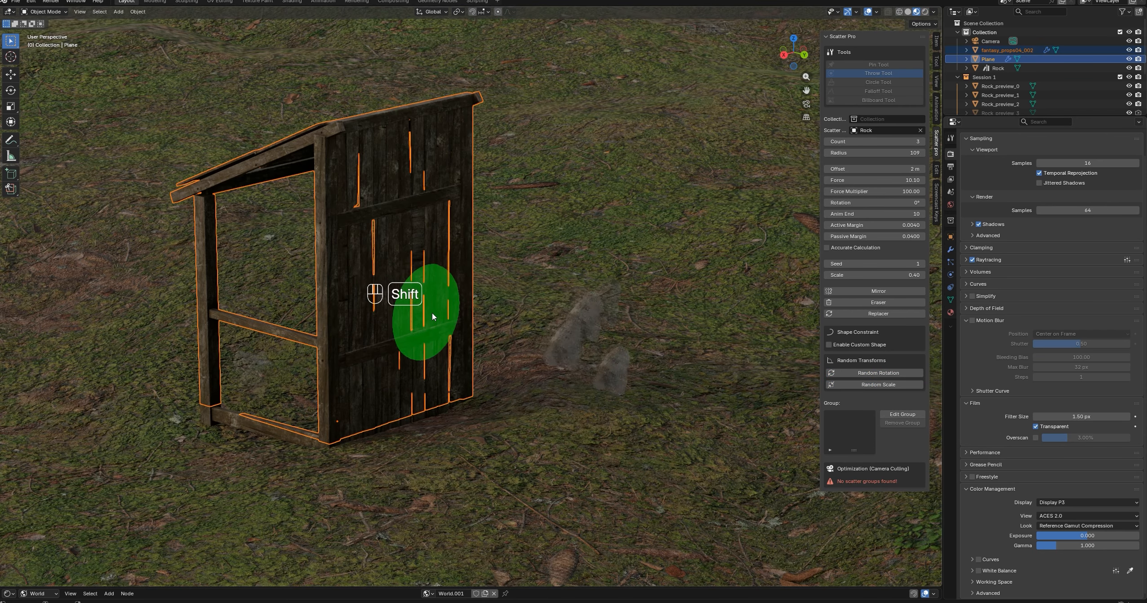
Vary the throw offset of the rocks in front of the shed up to 4 m and back to 2 m.
{"action": "scroll", "coordinate": [428, 317], "scroll_direction": "down", "scroll_amount": 3, "text": "alt+shift"}
{"action": "scroll", "coordinate": [410, 314], "scroll_direction": "down", "scroll_amount": 1, "text": "alt+shift"}
{"action": "scroll", "coordinate": [411, 314], "scroll_direction": "up", "scroll_amount": 2, "text": "alt+shift"}
{"action": "scroll", "coordinate": [410, 314], "scroll_direction": "down", "scroll_amount": 2, "text": "alt+shift"}
{"action": "scroll", "coordinate": [410, 314], "scroll_direction": "up", "scroll_amount": 4, "text": "alt+shift"}
{"action": "scroll", "coordinate": [410, 314], "scroll_direction": "down", "scroll_amount": 3, "text": "alt+shift"}
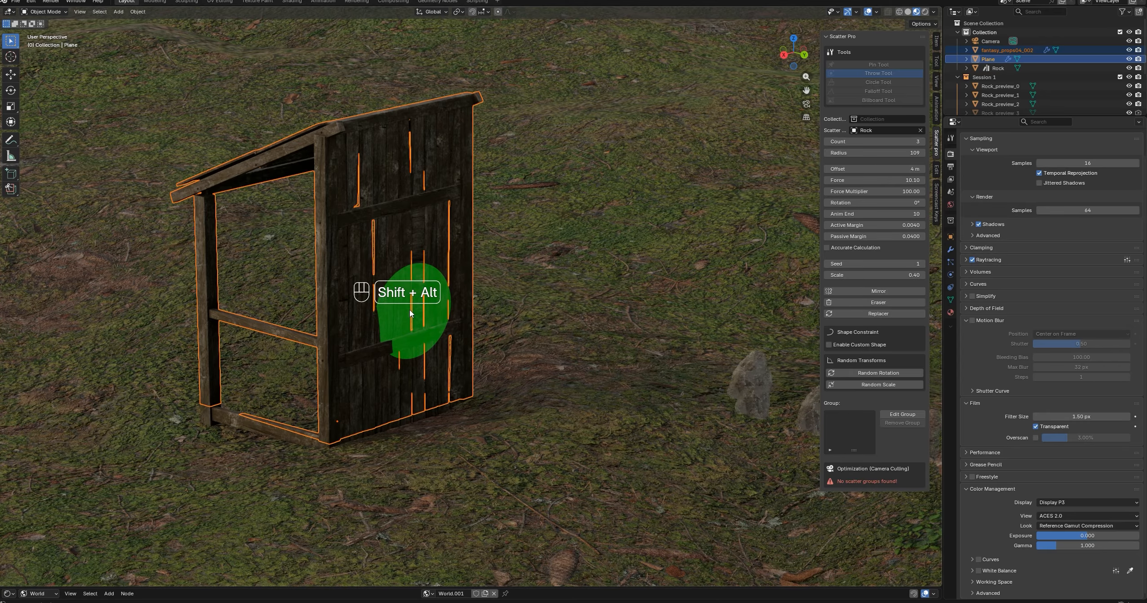
{"action": "scroll", "coordinate": [410, 311], "scroll_direction": "down", "scroll_amount": 2, "text": "alt+shift"}
{"action": "scroll", "coordinate": [410, 311], "scroll_direction": "up", "scroll_amount": 2, "text": "alt+shift"}
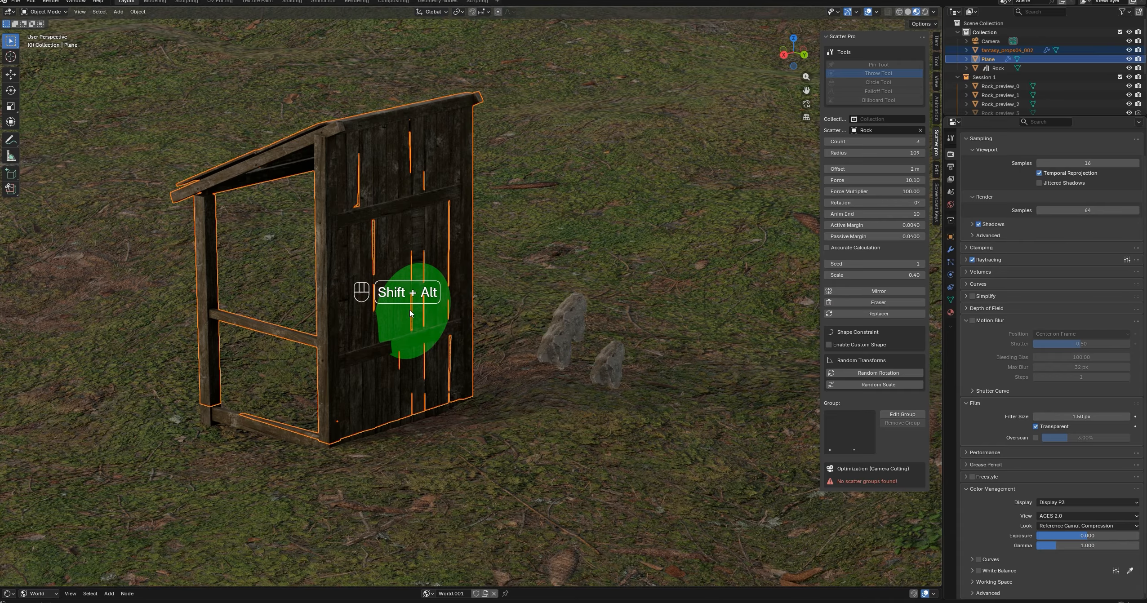
Vary the throw offset of the rocks beside the shed between 0 and 1 m, and leave it at 0.88 m.
{"action": "scroll", "coordinate": [593, 386], "scroll_direction": "up", "scroll_amount": 1, "text": "alt+shift"}
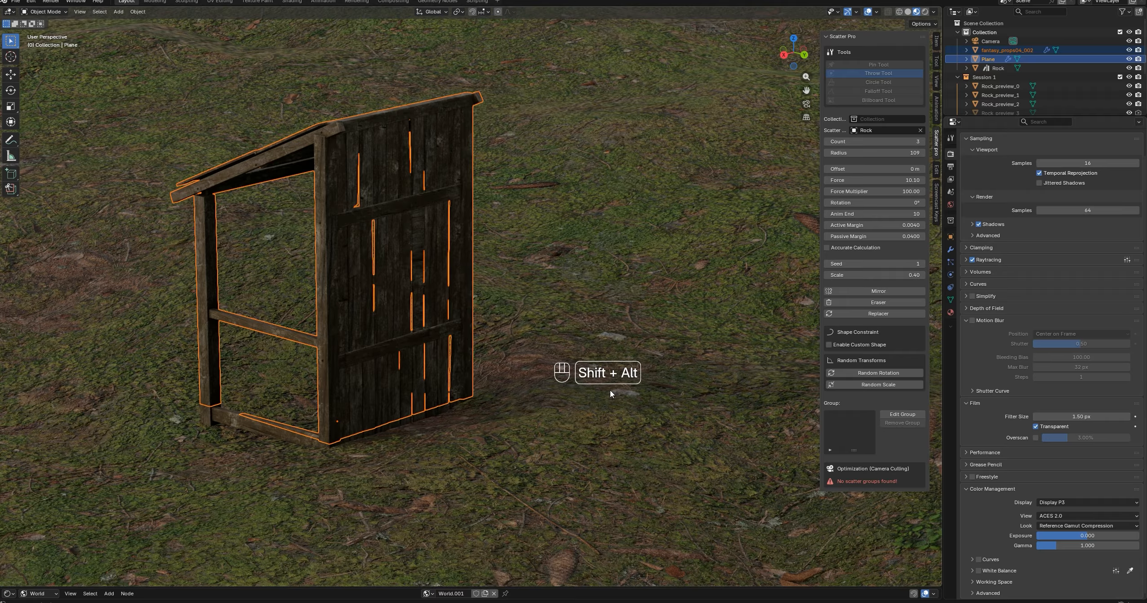
{"action": "scroll", "coordinate": [611, 390], "scroll_direction": "down", "scroll_amount": 2, "text": "alt+shift"}
{"action": "scroll", "coordinate": [611, 390], "scroll_direction": "up", "scroll_amount": 1, "text": "alt+shift"}
{"action": "scroll", "coordinate": [610, 390], "scroll_direction": "down", "scroll_amount": 1, "text": "alt+shift"}
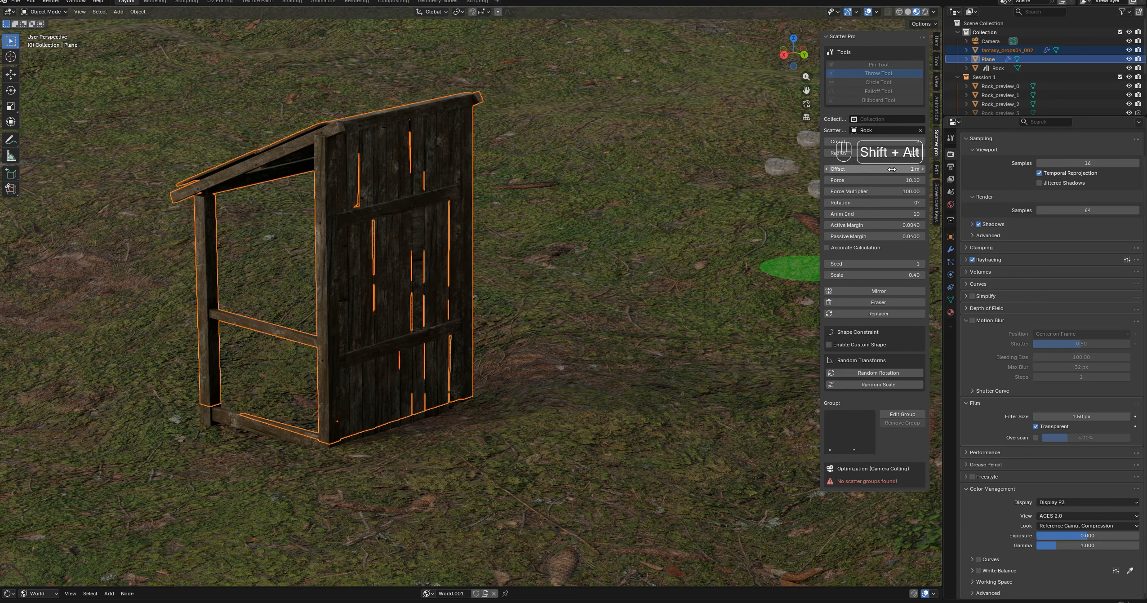
{"action": "scroll", "coordinate": [592, 360], "scroll_direction": "up", "scroll_amount": 2, "text": "alt+shift"}
{"action": "scroll", "coordinate": [592, 357], "scroll_direction": "down", "scroll_amount": 2, "text": "alt+shift"}
{"action": "mouse_move", "coordinate": [891, 169]}
{"action": "left_mouse_down"}
{"action": "mouse_move", "coordinate": [922, 169]}
{"action": "mouse_move", "coordinate": [887, 173]}
{"action": "left_mouse_up"}
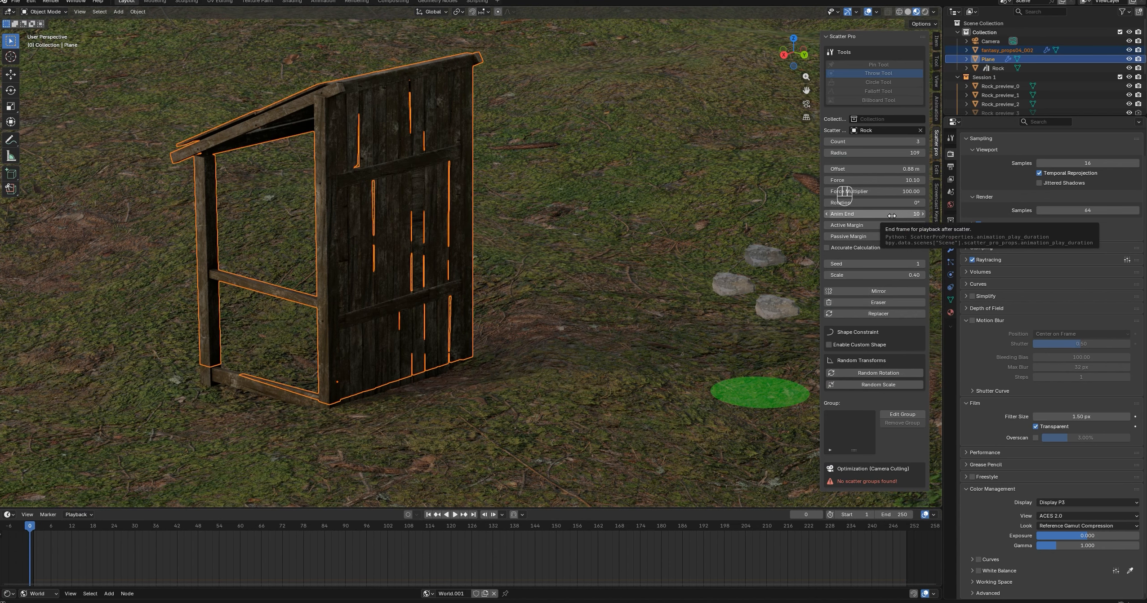
Throw rocks against the shed wall, and throw another batch with Anim End at 50 and the force multiplier at 500.
{"action": "left_click", "coordinate": [392, 305]}
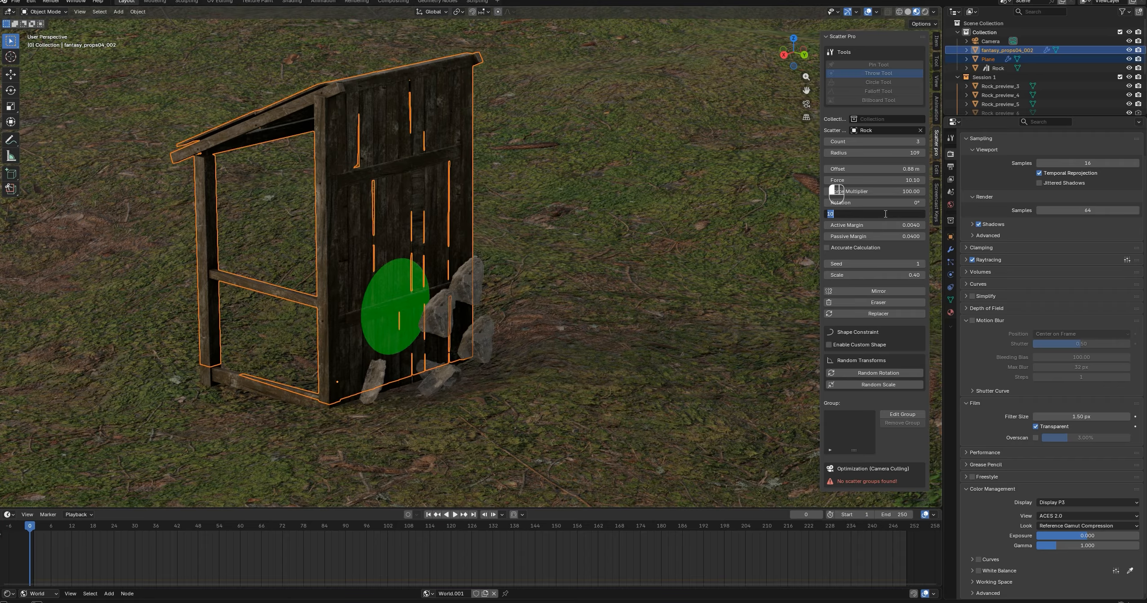
{"action": "left_click", "coordinate": [902, 192]}
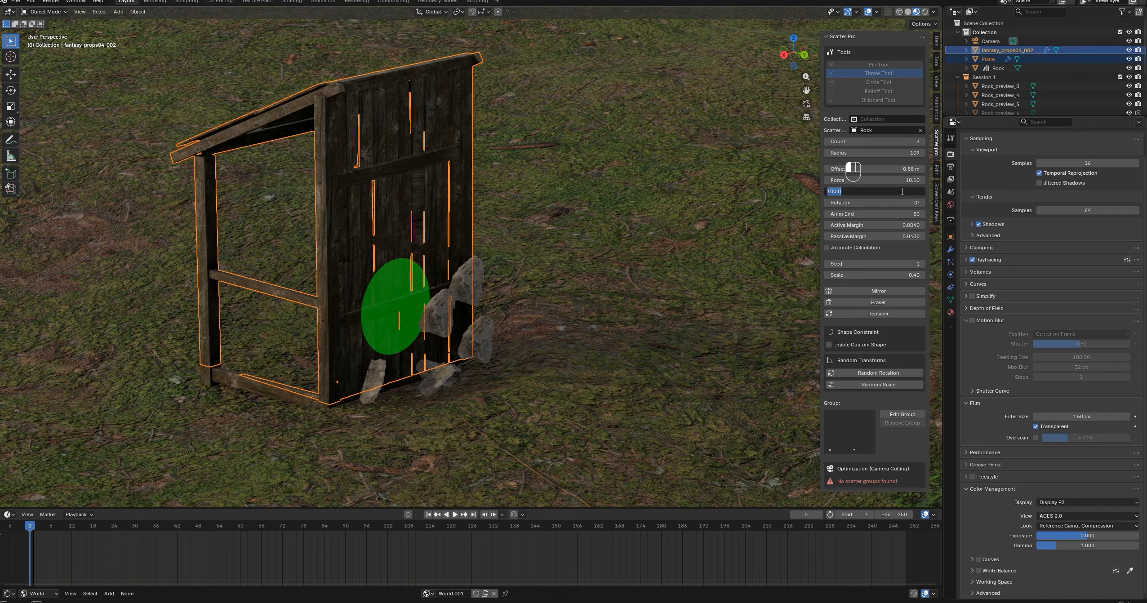
{"action": "type", "text": "500"}
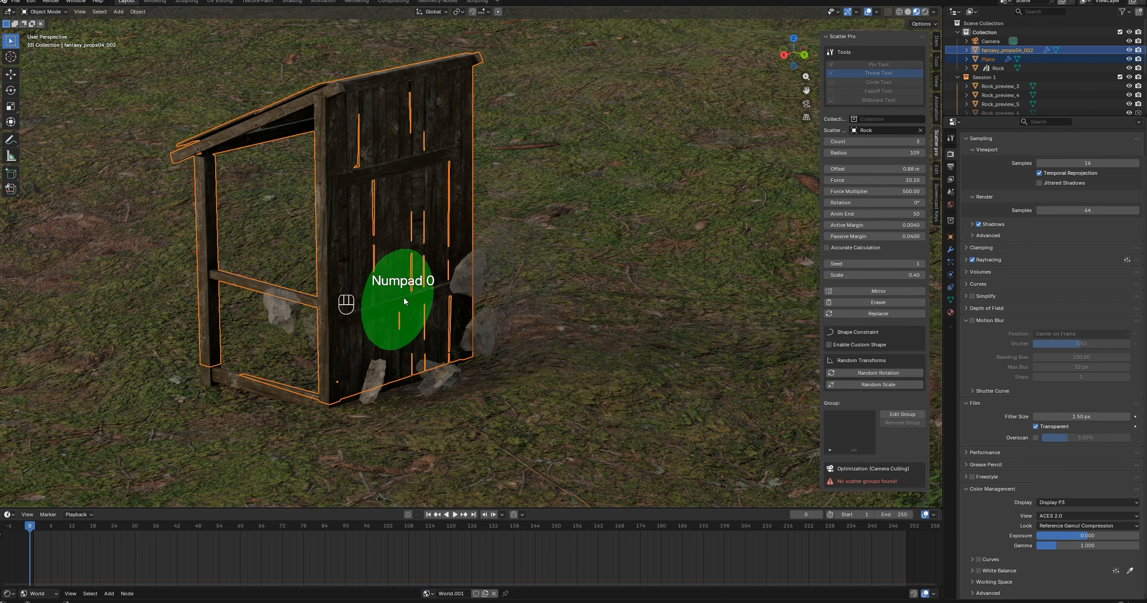
{"action": "left_click", "coordinate": [453, 332]}
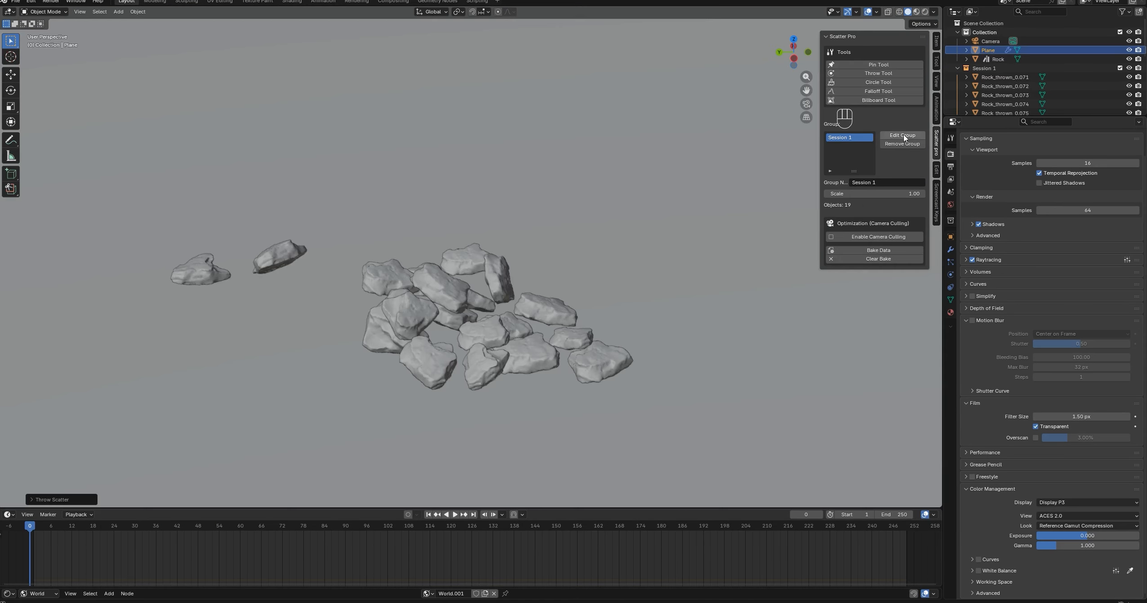
Edit the Session 1 group and throw several more batches of rocks onto the existing pile with accurate calculation on.
{"action": "left_click", "coordinate": [486, 295], "text": "ctrl+alt"}
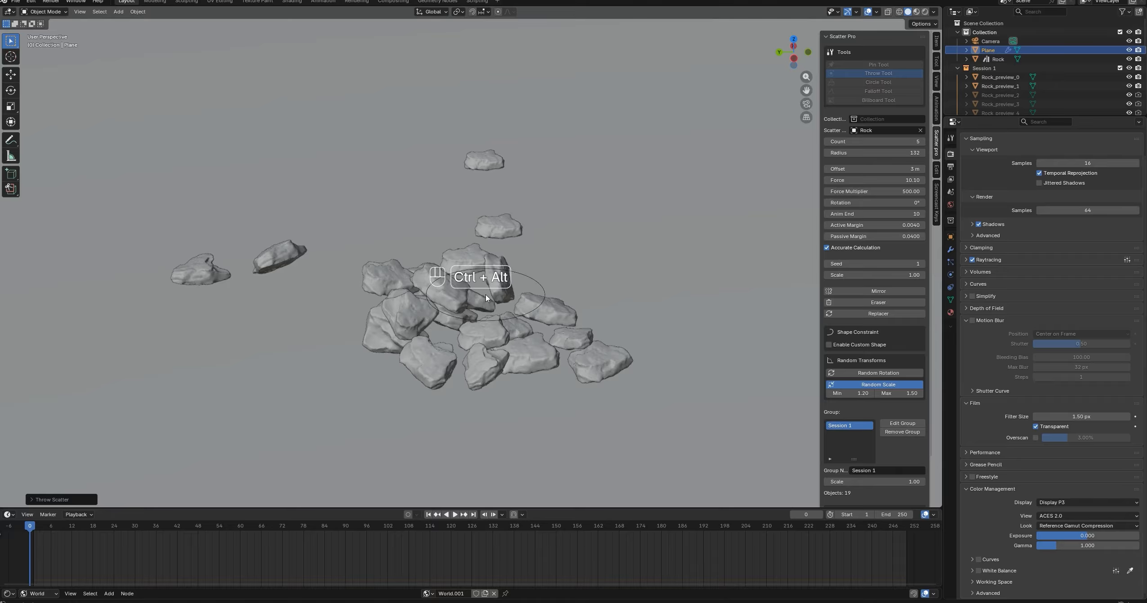
{"action": "left_click", "coordinate": [483, 295], "text": "ctrl+alt"}
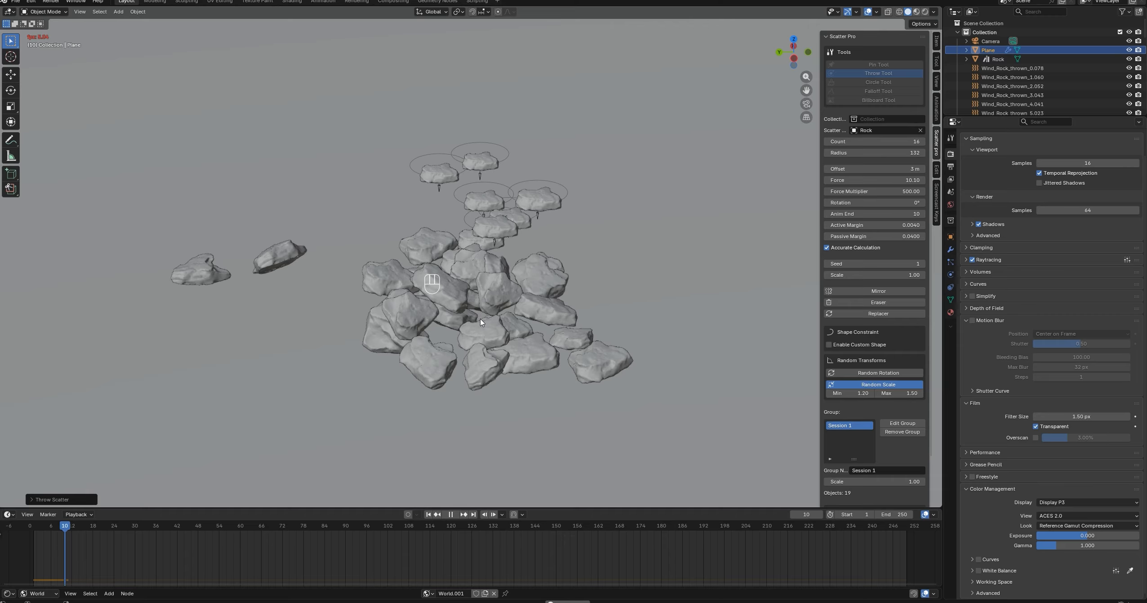
{"action": "left_click", "coordinate": [463, 269], "text": "ctrl+alt"}
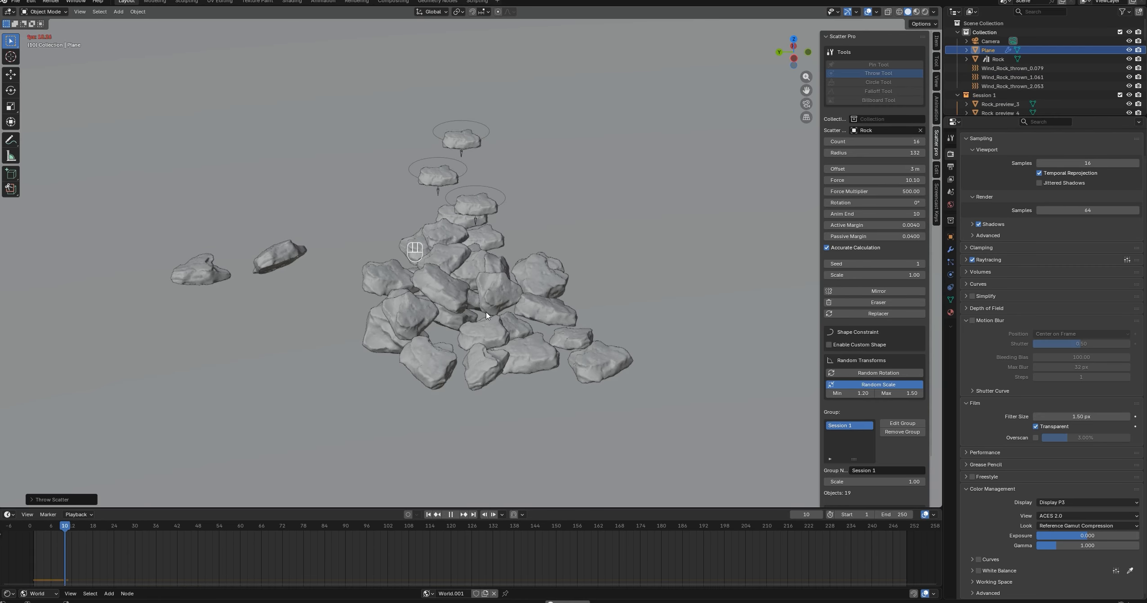
{"action": "left_click", "coordinate": [479, 288], "text": "ctrl+alt"}
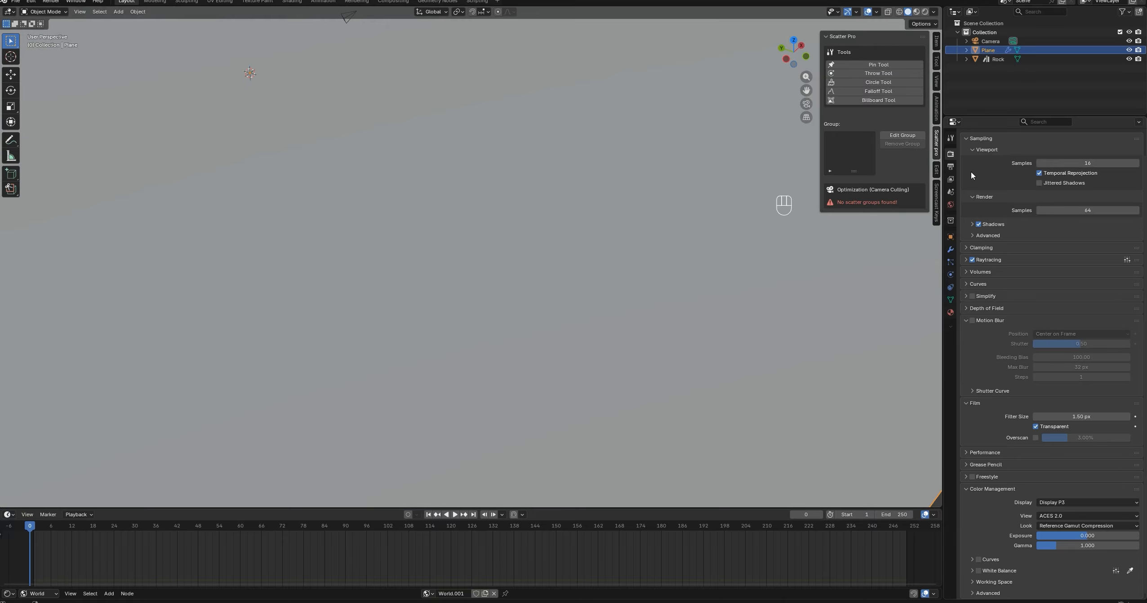
Use the Throw tool to drop six batches of 5 rocks onto roughly the same spot of the empty plane.
{"action": "left_click", "coordinate": [879, 73]}
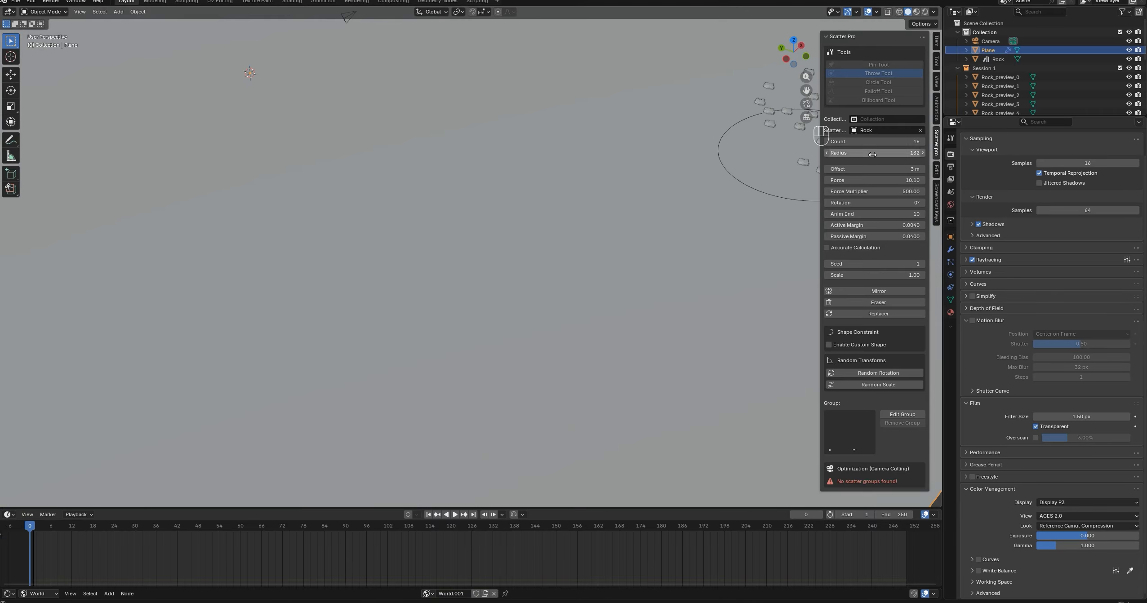
{"action": "left_click", "coordinate": [476, 367], "text": "ctrl+alt"}
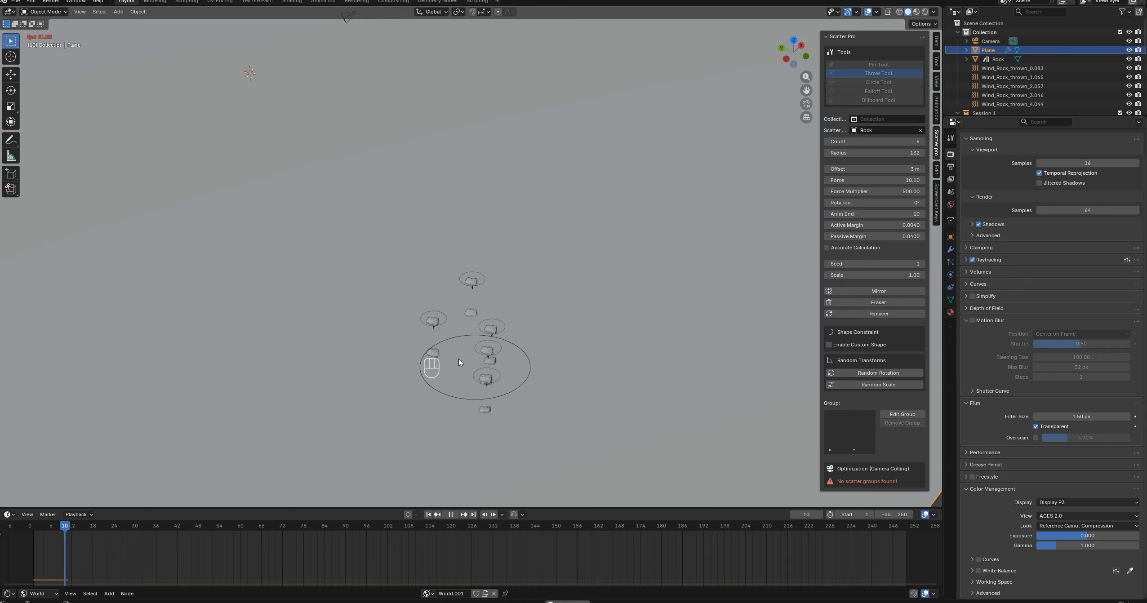
{"action": "left_click", "coordinate": [468, 377], "text": "ctrl+alt"}
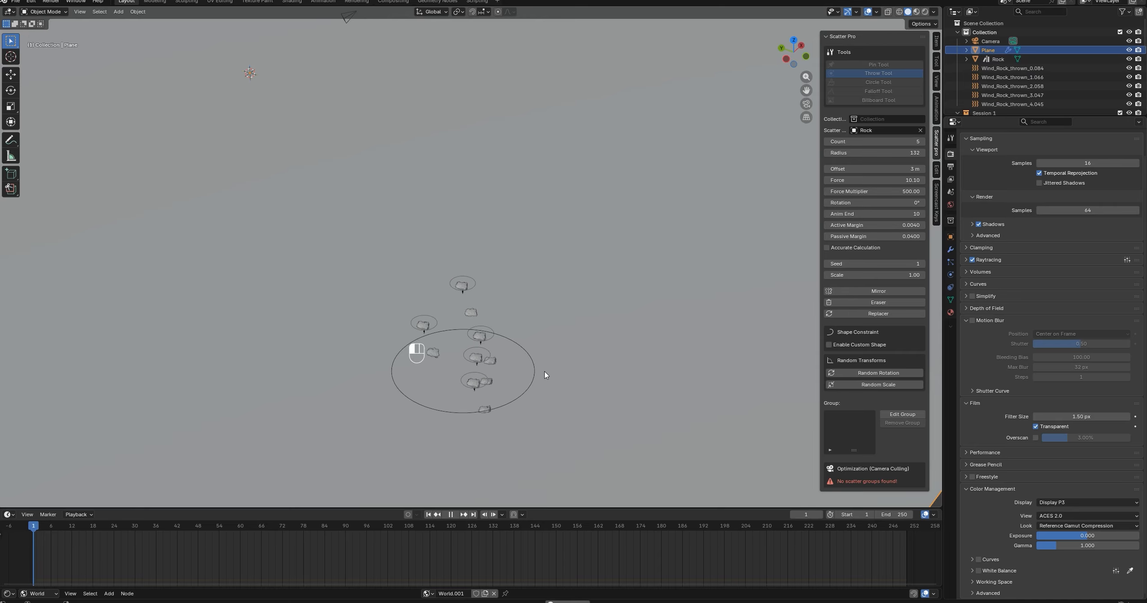
{"action": "left_click", "coordinate": [461, 353], "text": "ctrl+alt"}
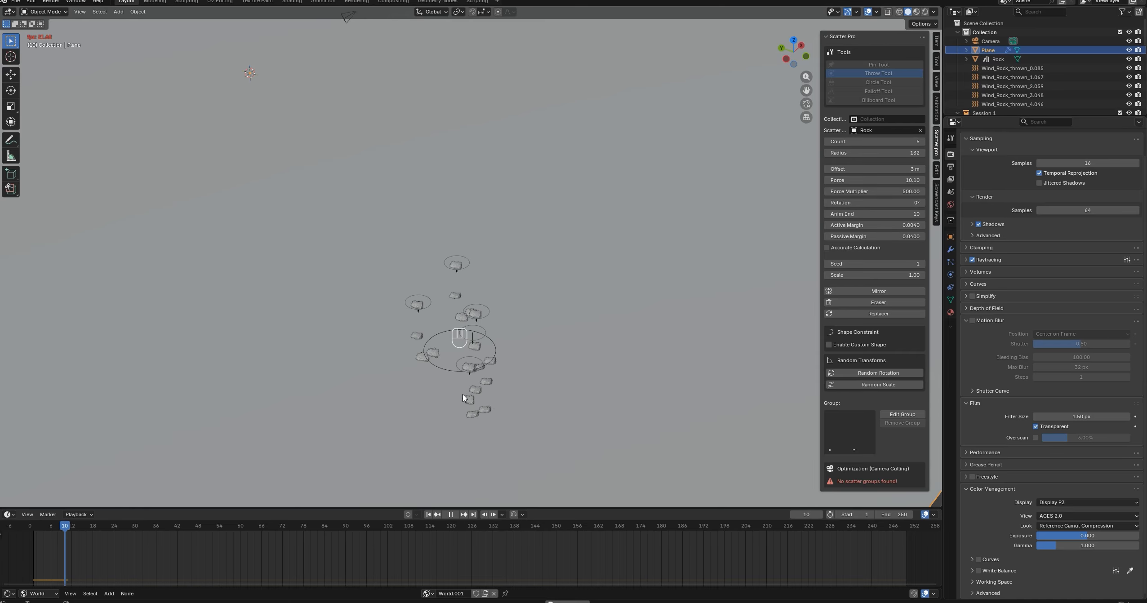
{"action": "left_click", "coordinate": [463, 367], "text": "ctrl+alt"}
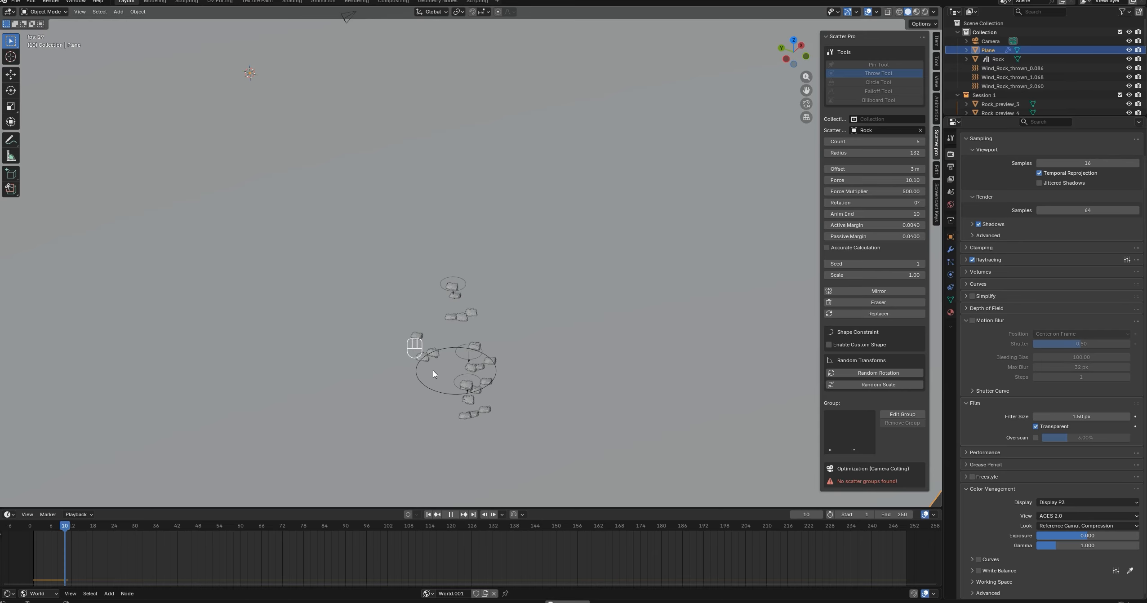
{"action": "left_click", "coordinate": [459, 371], "text": "ctrl+alt"}
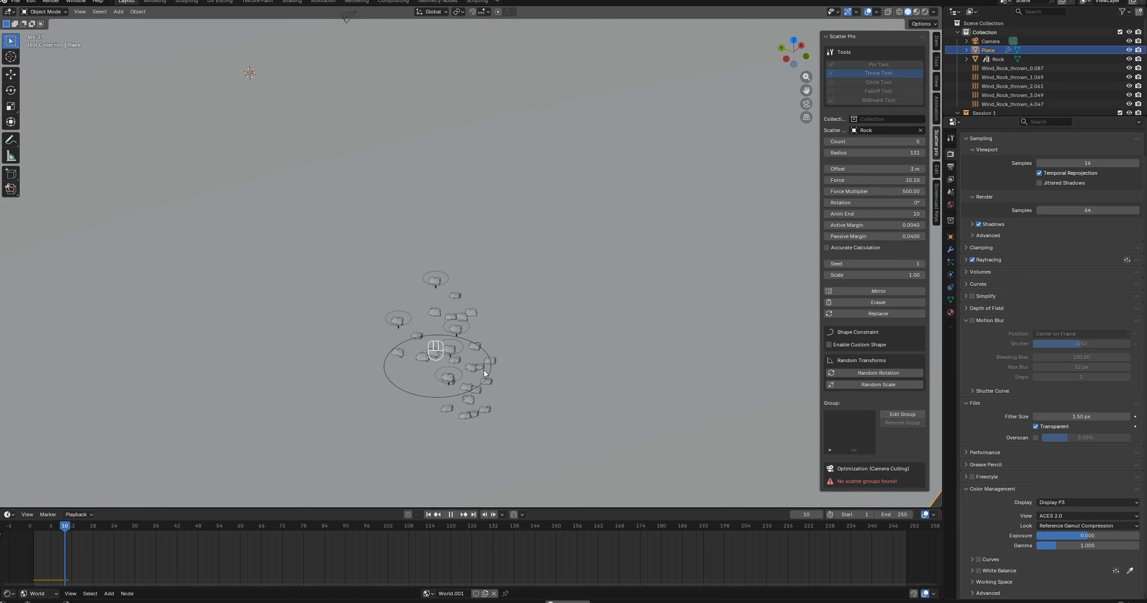
{"action": "left_click", "coordinate": [469, 353], "text": "ctrl+alt"}
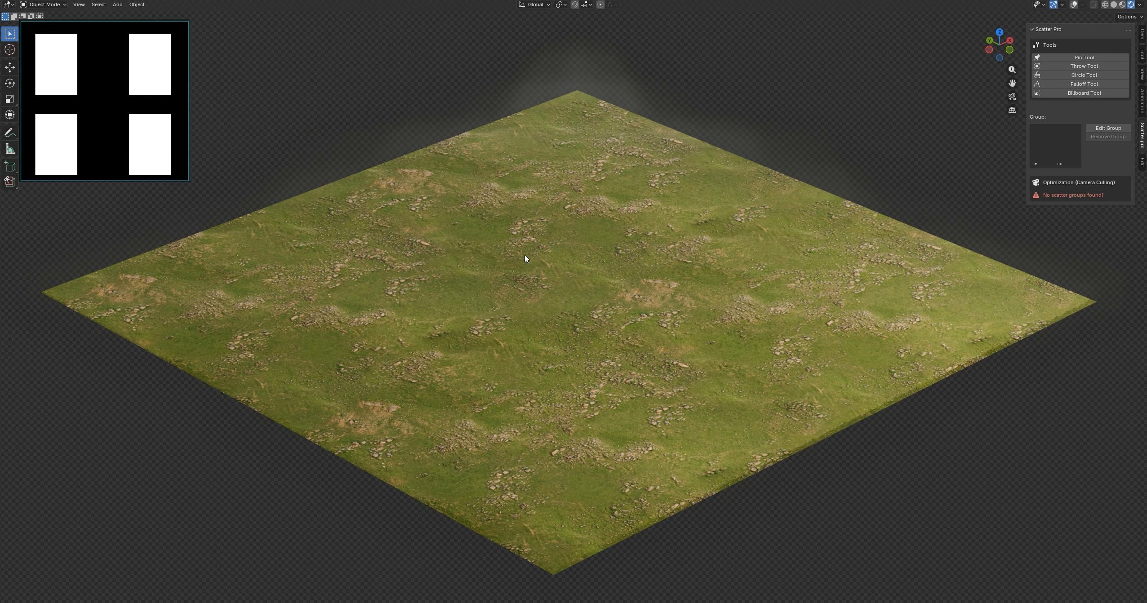
Start the Circle tool with a custom shape enabled and load Multiple-shape.jpg from the Desktop as its target image.
{"action": "left_click", "coordinate": [1083, 75]}
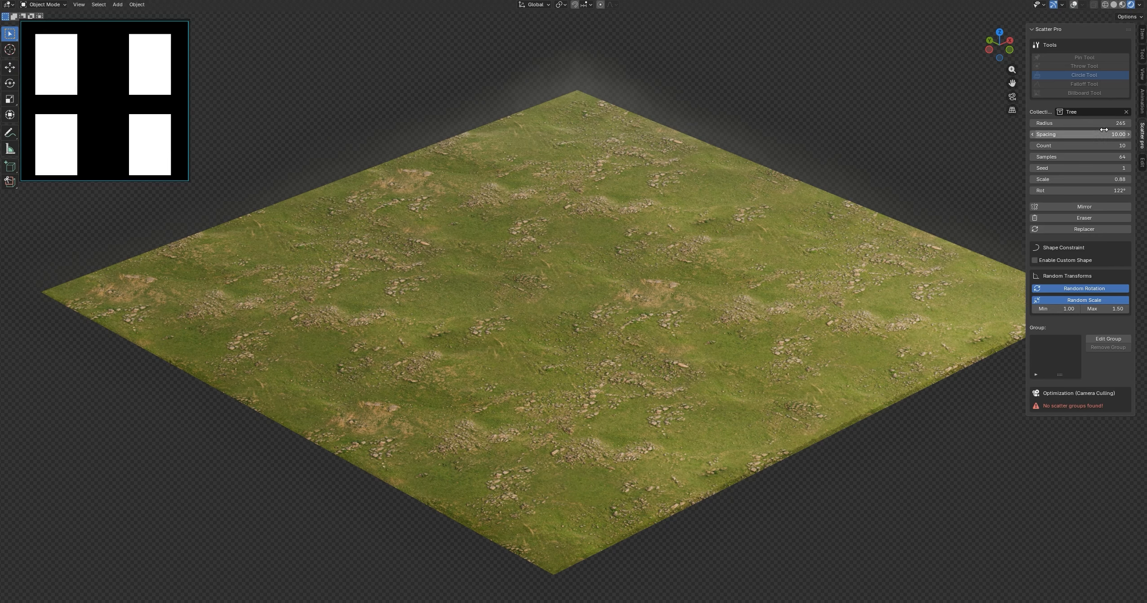
{"action": "left_click", "coordinate": [1073, 264]}
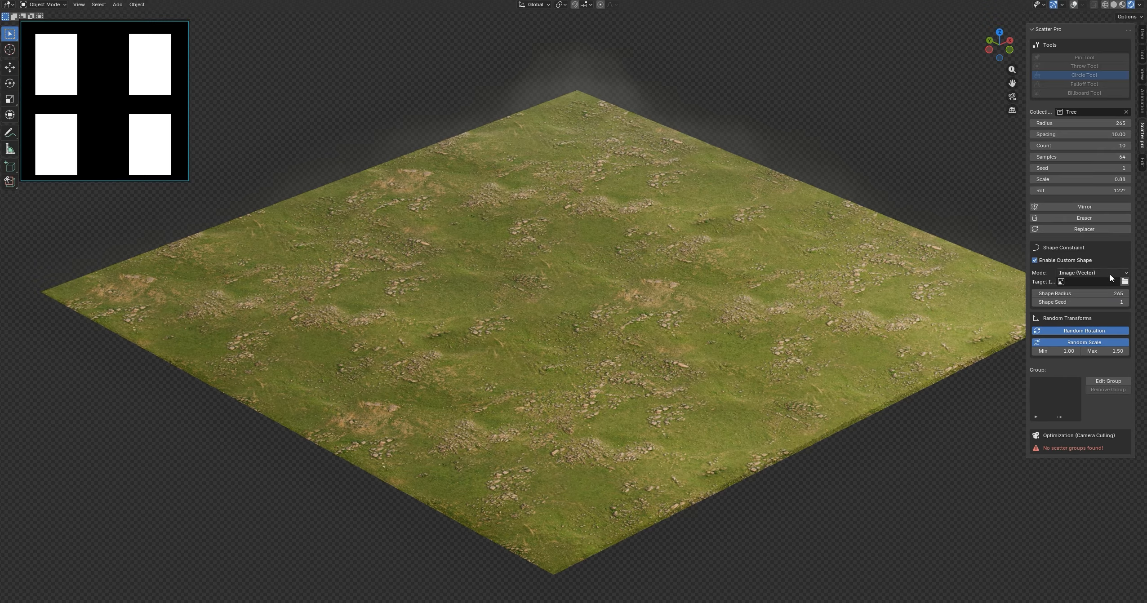
{"action": "left_click", "coordinate": [1124, 282]}
{"action": "left_click", "coordinate": [75, 268]}
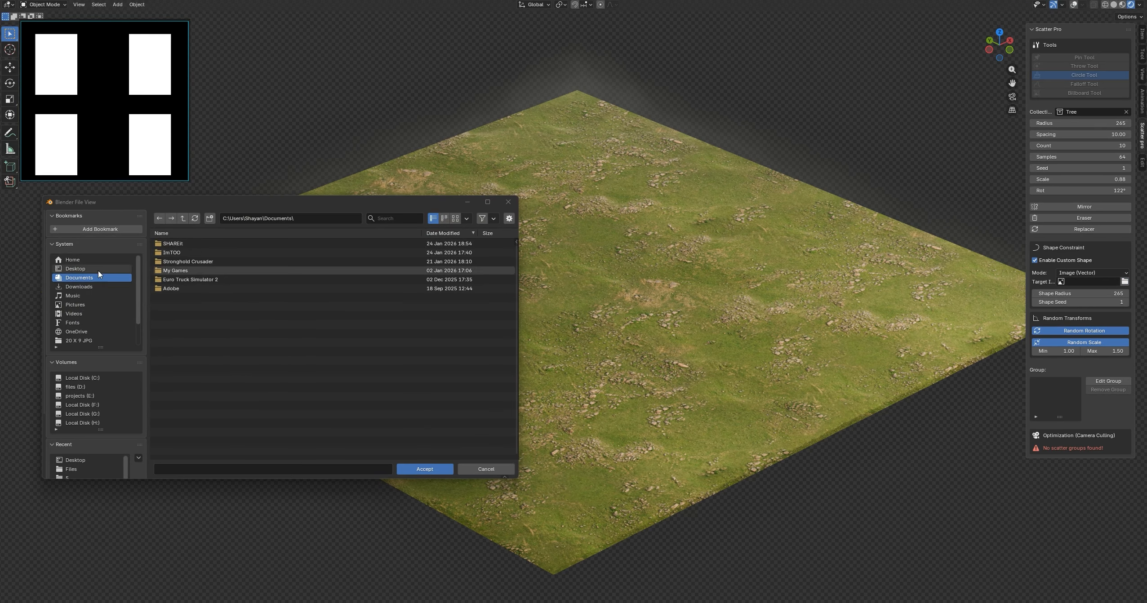
{"action": "left_click", "coordinate": [401, 218]}
{"action": "type", "text": "mu"}
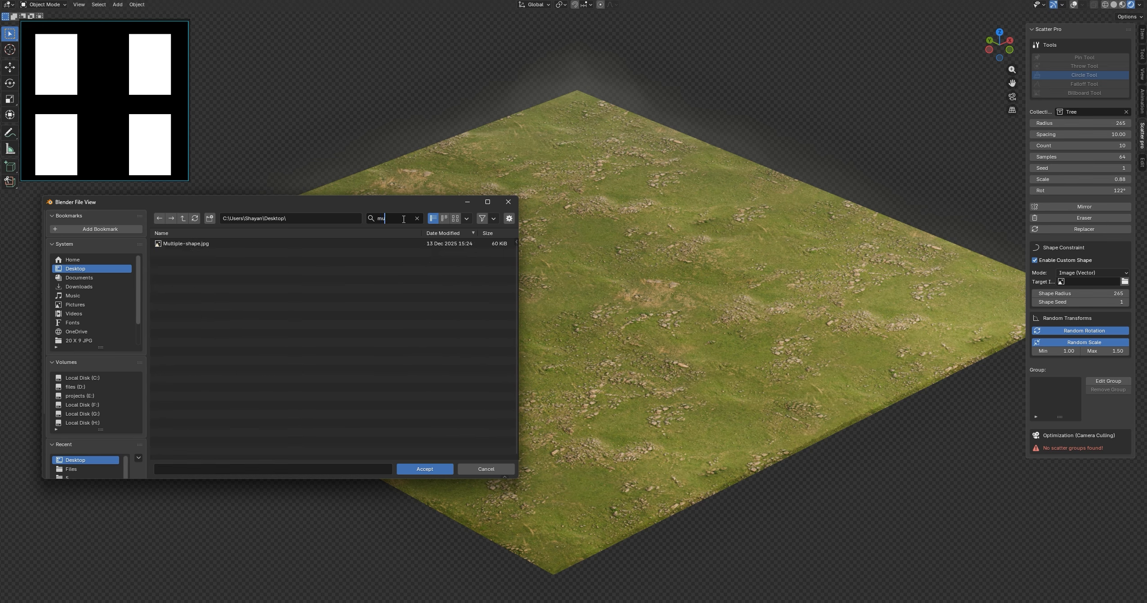
{"action": "left_click", "coordinate": [225, 245]}
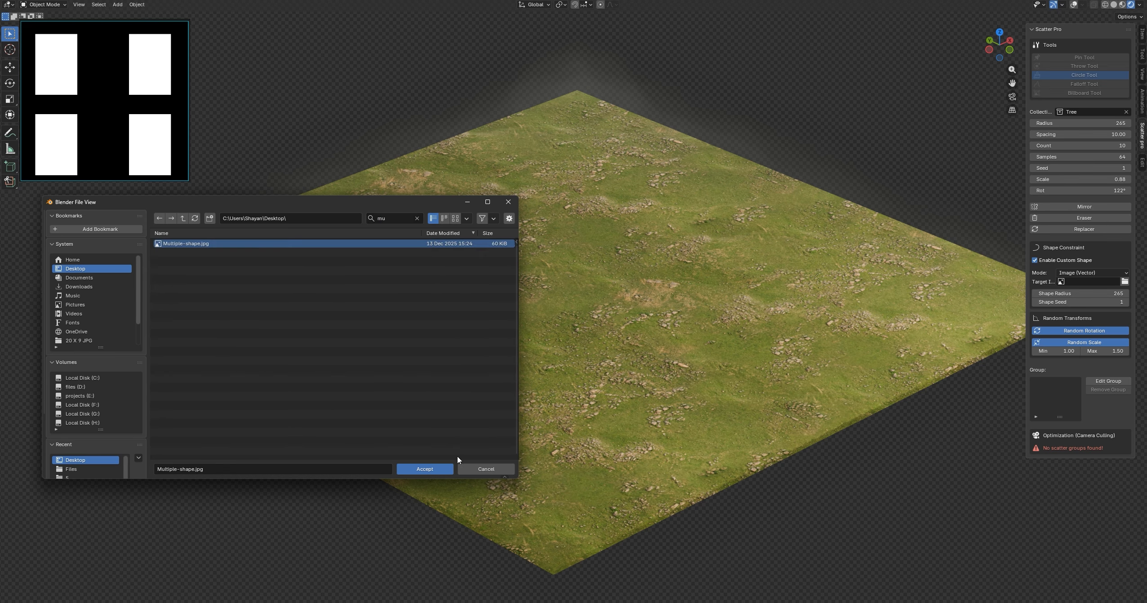
{"action": "left_click", "coordinate": [434, 470]}
Scatter trees in the image's four-rectangle shape at several spots on the grass terrain, raising the radius stepwise to 285.
{"action": "scroll", "coordinate": [564, 384], "scroll_direction": "up", "scroll_amount": 1}
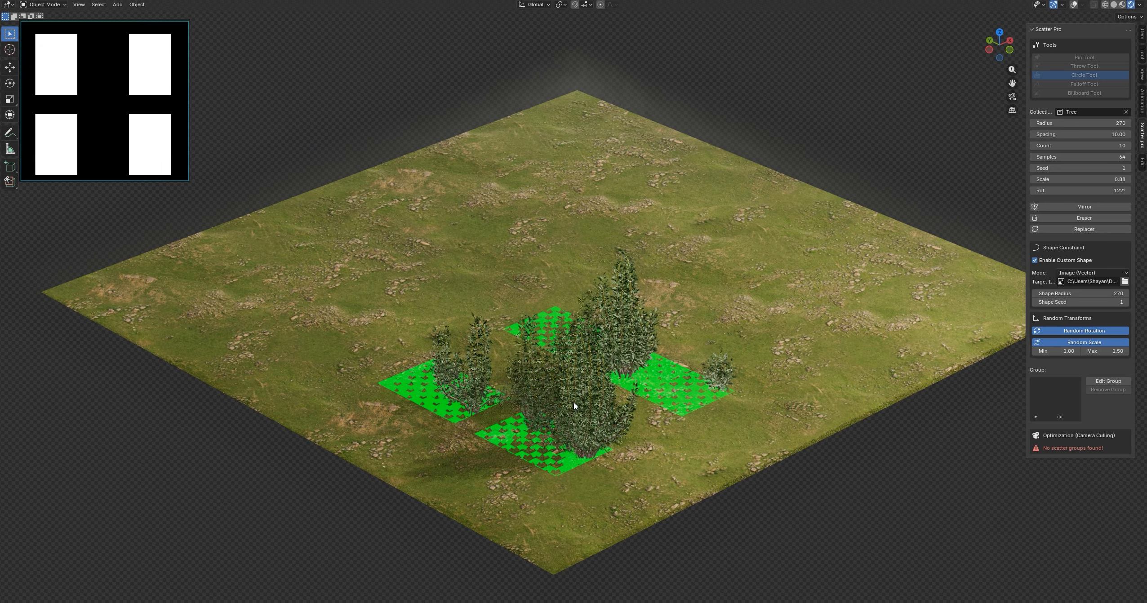
{"action": "scroll", "coordinate": [406, 290], "scroll_direction": "up", "scroll_amount": 2}
{"action": "left_click", "coordinate": [406, 290]}
{"action": "scroll", "coordinate": [623, 196], "scroll_direction": "down", "scroll_amount": 1}
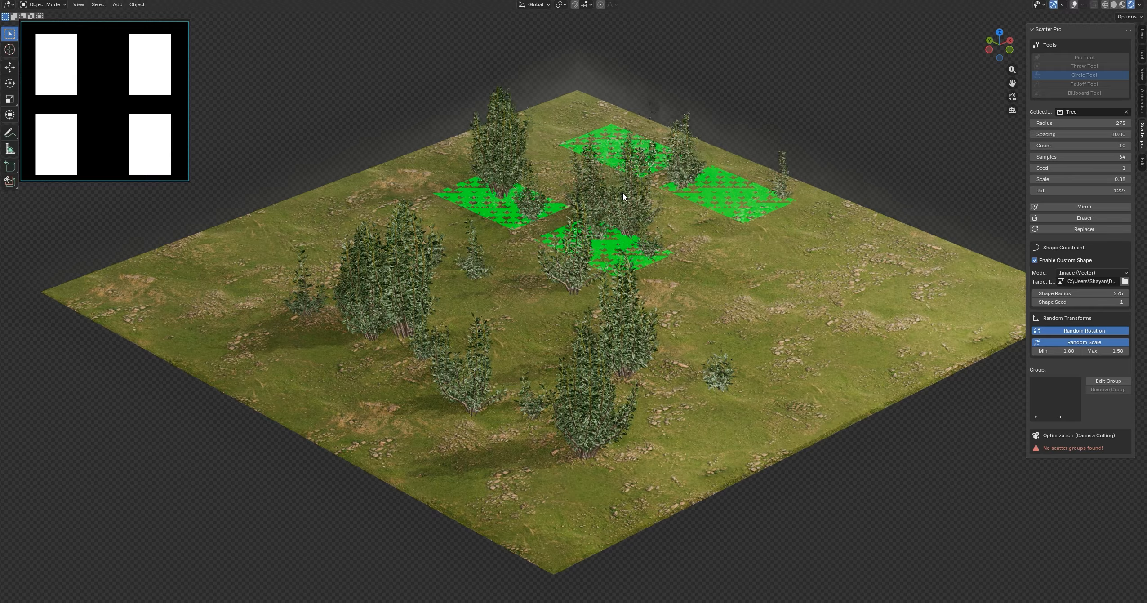
{"action": "left_click", "coordinate": [798, 305]}
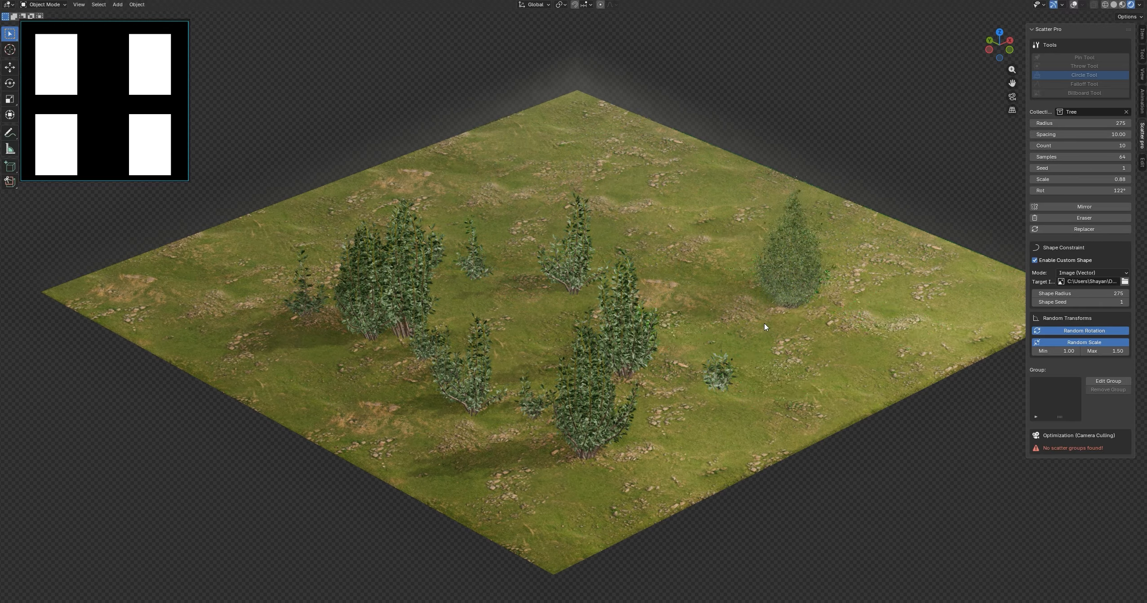
{"action": "scroll", "coordinate": [791, 317], "scroll_direction": "up", "scroll_amount": 1}
{"action": "left_click", "coordinate": [815, 306]}
{"action": "left_click", "coordinate": [815, 306]}
{"action": "left_click", "coordinate": [813, 316]}
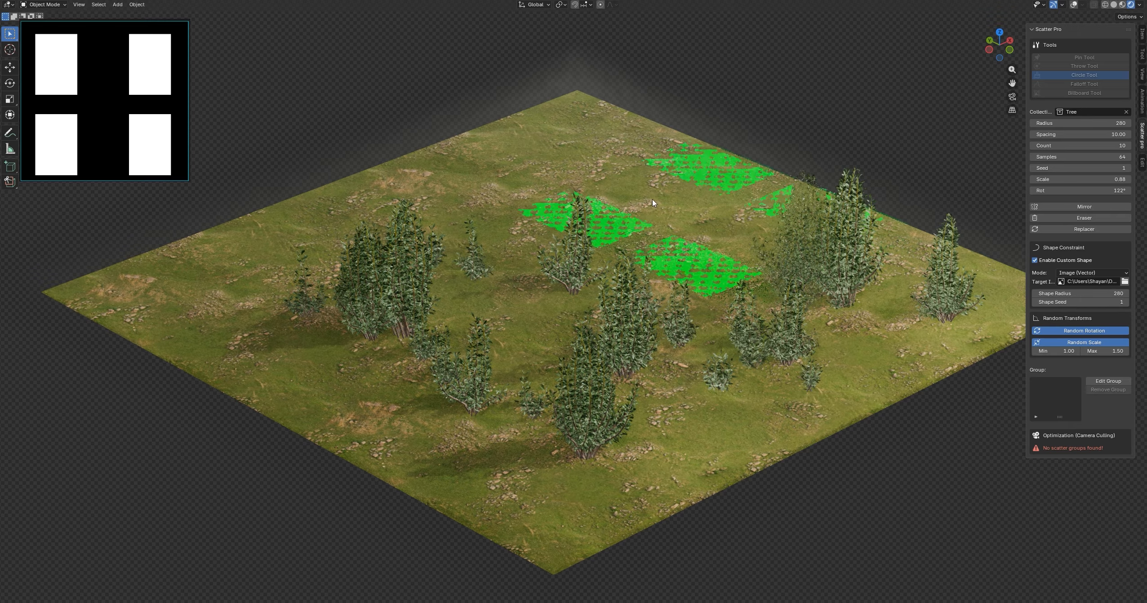
{"action": "scroll", "coordinate": [614, 193], "scroll_direction": "up", "scroll_amount": 1}
{"action": "left_click", "coordinate": [614, 193]}
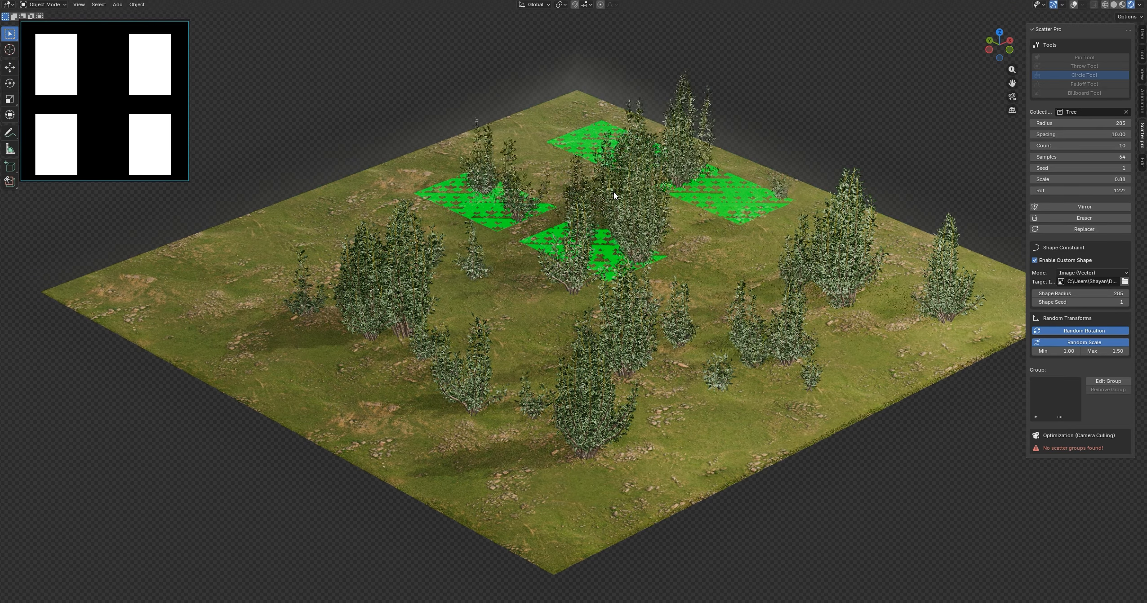
{"action": "key", "text": "Escape"}
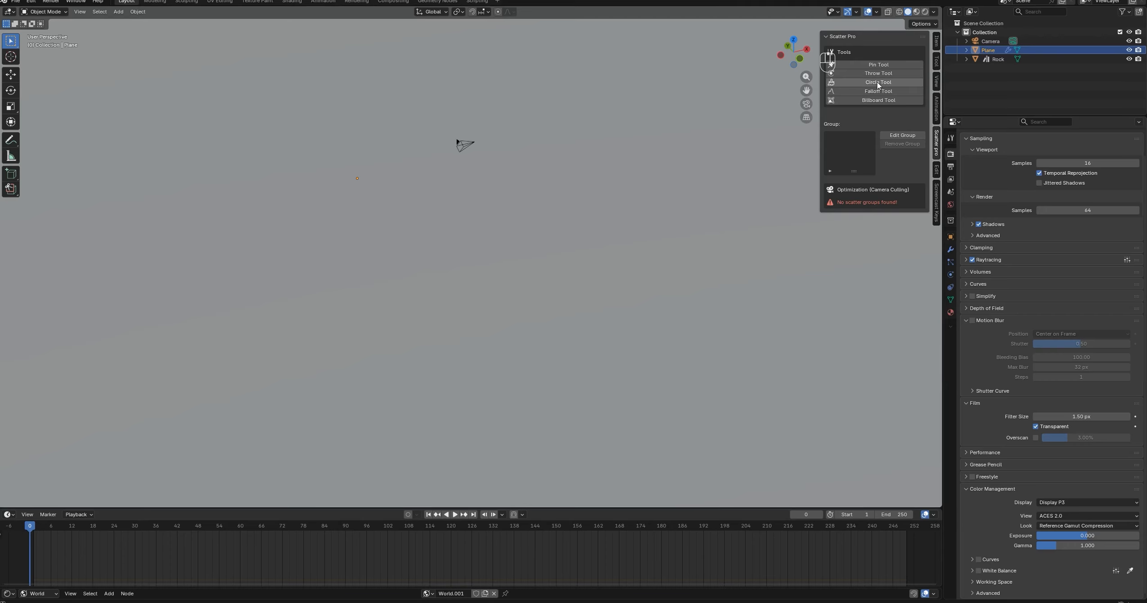
Scatter uniform rocks on the plane with the Circle tool, and add further batches with random rotation and random scale enabled.
{"action": "left_click", "coordinate": [879, 83]}
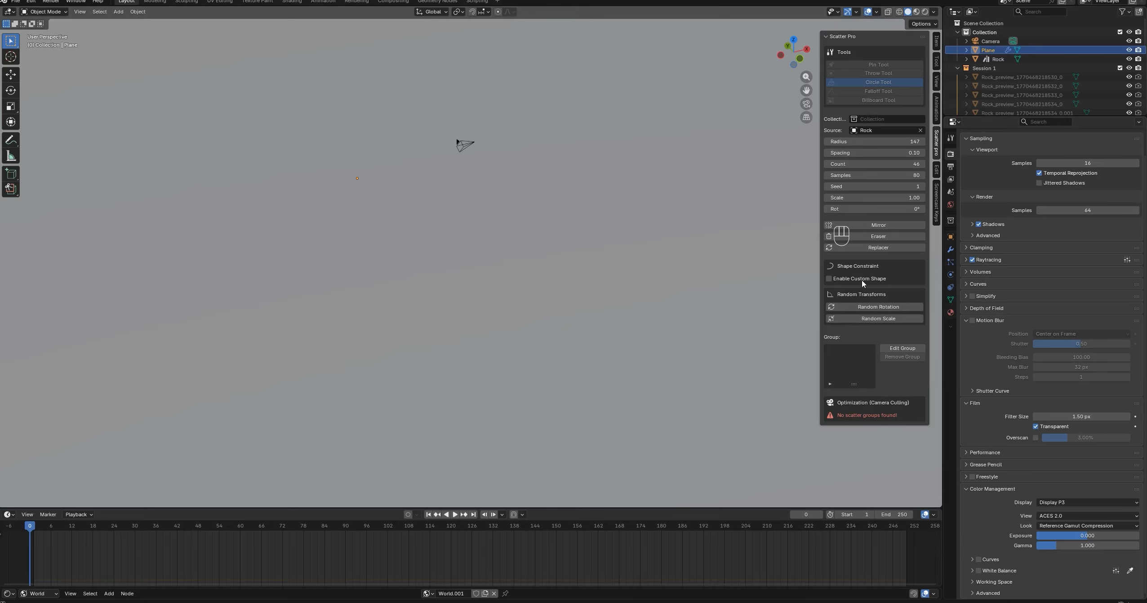
{"action": "left_click", "coordinate": [266, 341]}
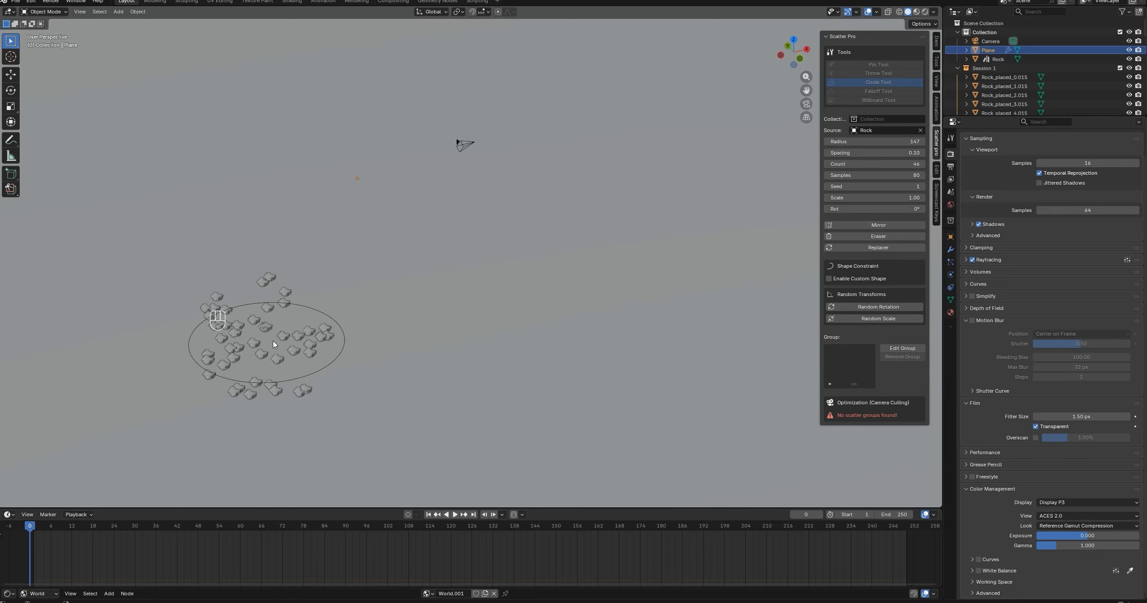
{"action": "left_click", "coordinate": [878, 307]}
{"action": "left_click", "coordinate": [879, 318]}
{"action": "left_click", "coordinate": [491, 330]}
{"action": "left_click", "coordinate": [490, 330]}
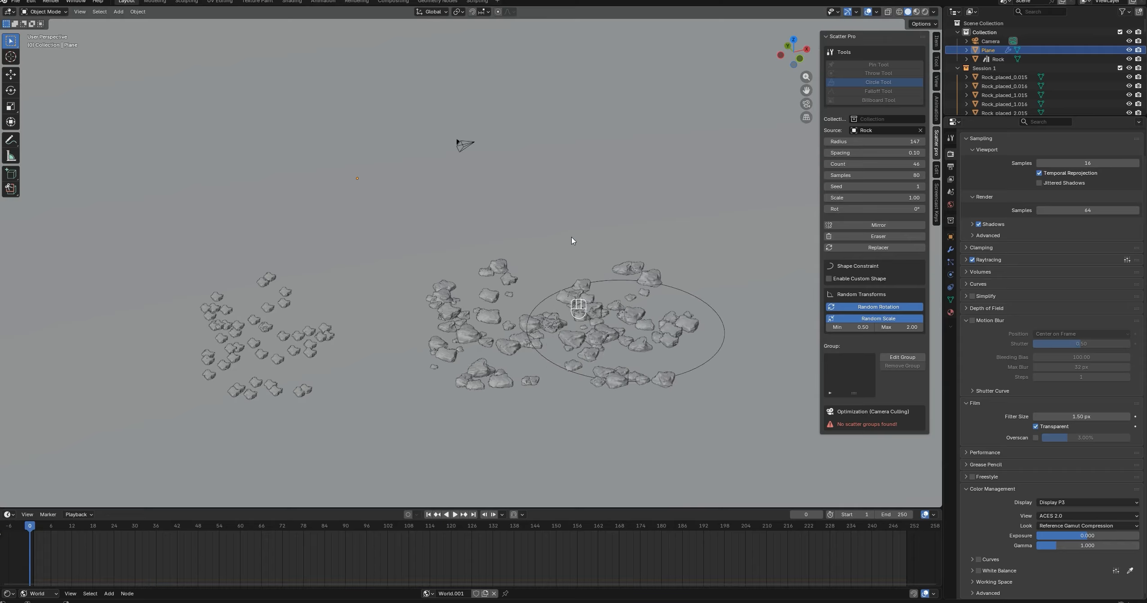
{"action": "key", "text": "Return"}
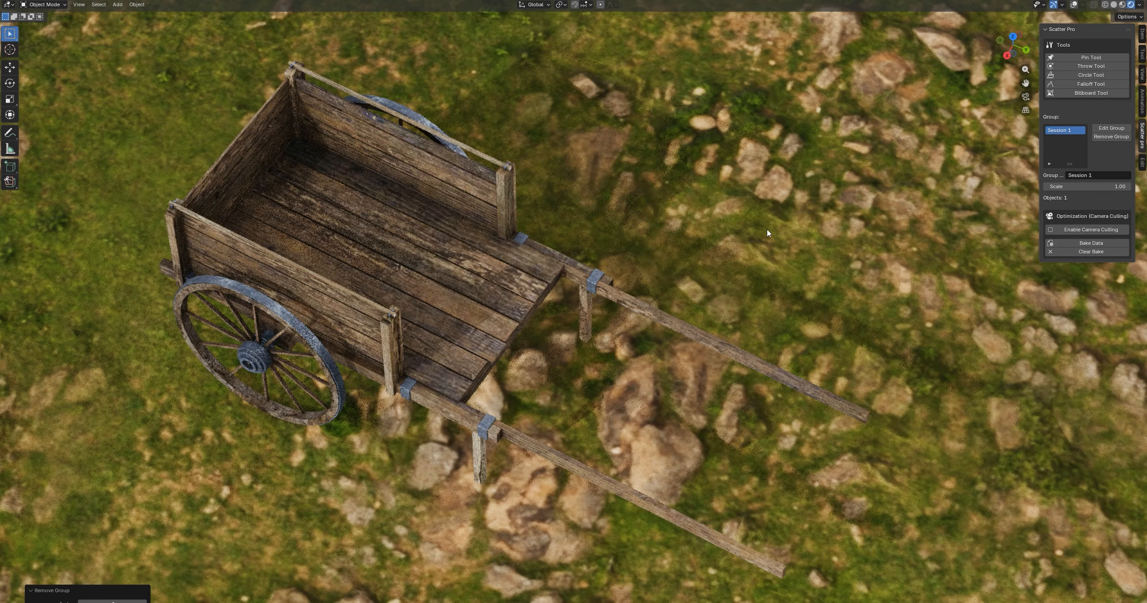
Use the Throw tool with the Rocks collection to throw batches of rocks at five spots across the wooden cart's bed.
{"action": "left_click", "coordinate": [1099, 66]}
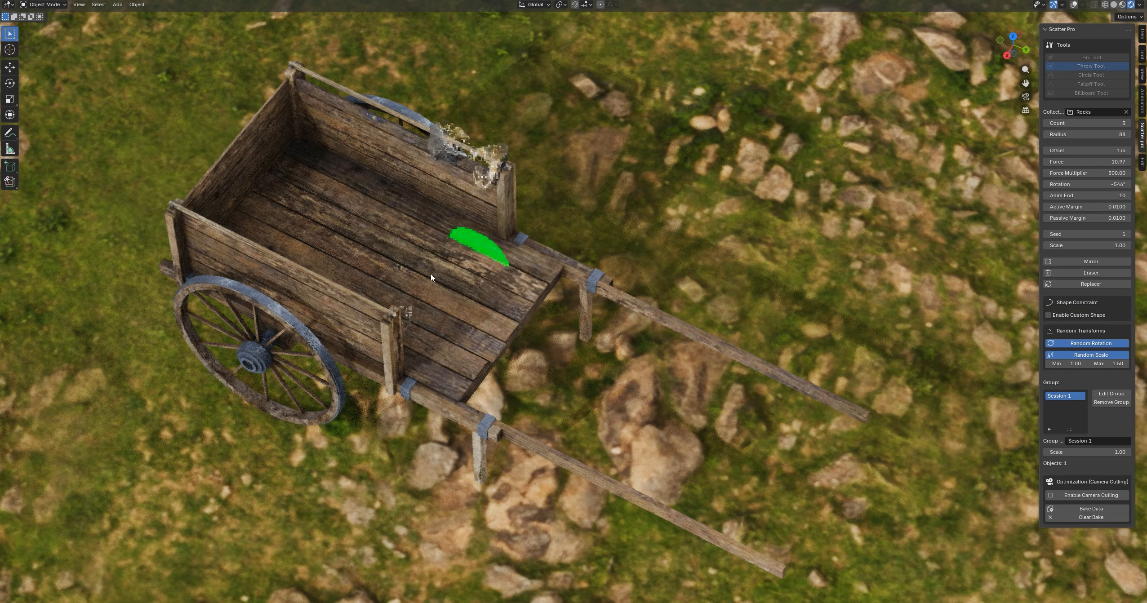
{"action": "left_click", "coordinate": [443, 289]}
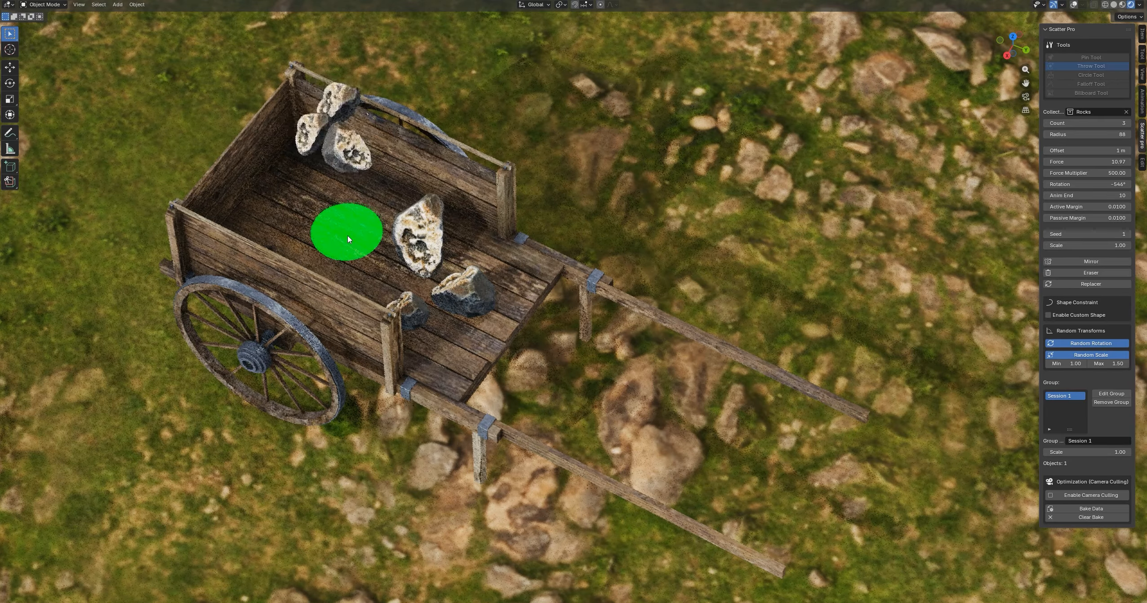
{"action": "left_click", "coordinate": [279, 244]}
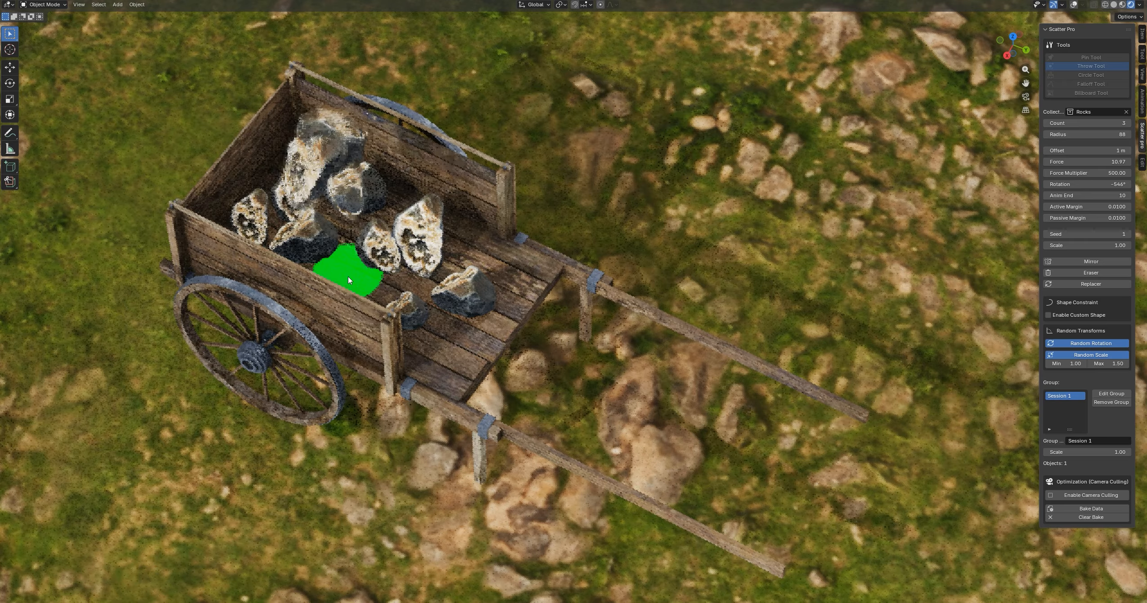
{"action": "left_click", "coordinate": [348, 277]}
{"action": "left_click", "coordinate": [522, 274]}
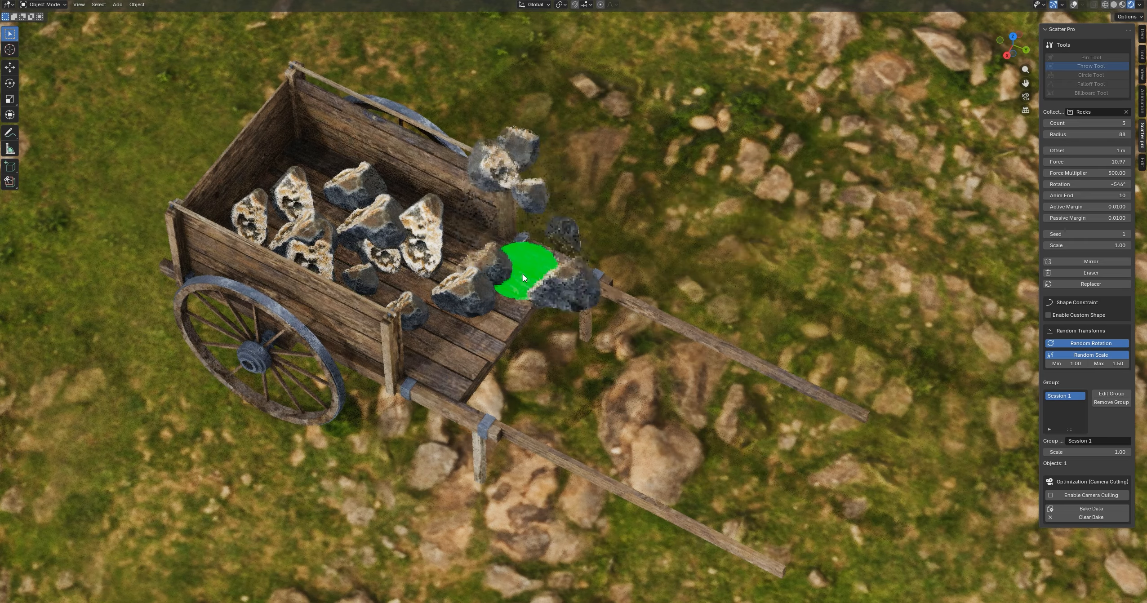
{"action": "left_click", "coordinate": [452, 354]}
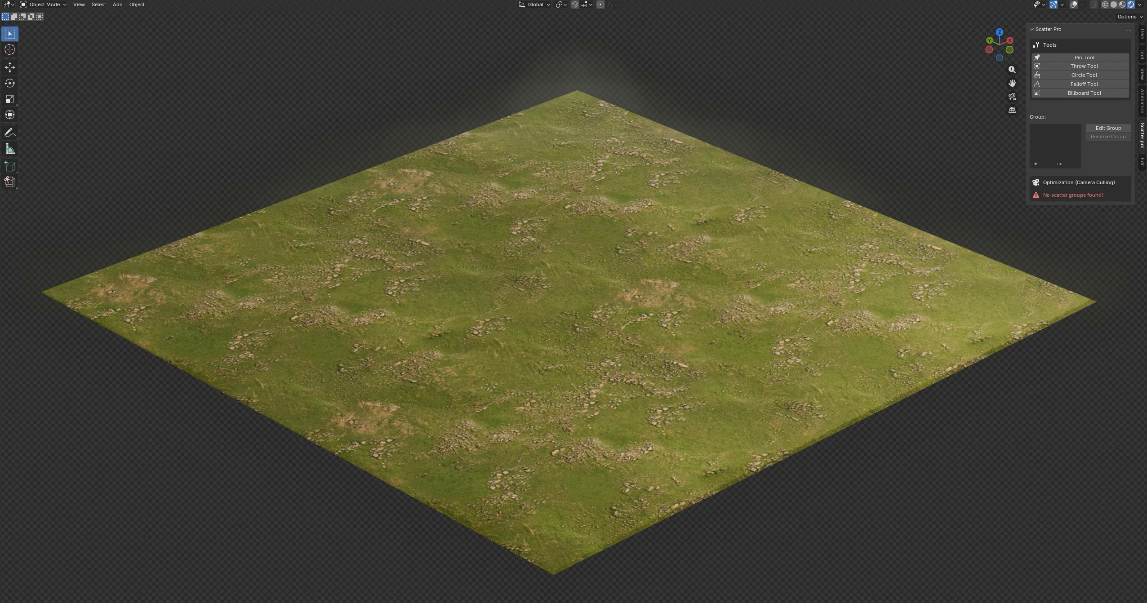
Start the Circle tool with the Tree collection on the grass terrain, setting the spacing to 10 and the brush radius to 181.
{"action": "left_click", "coordinate": [1096, 76]}
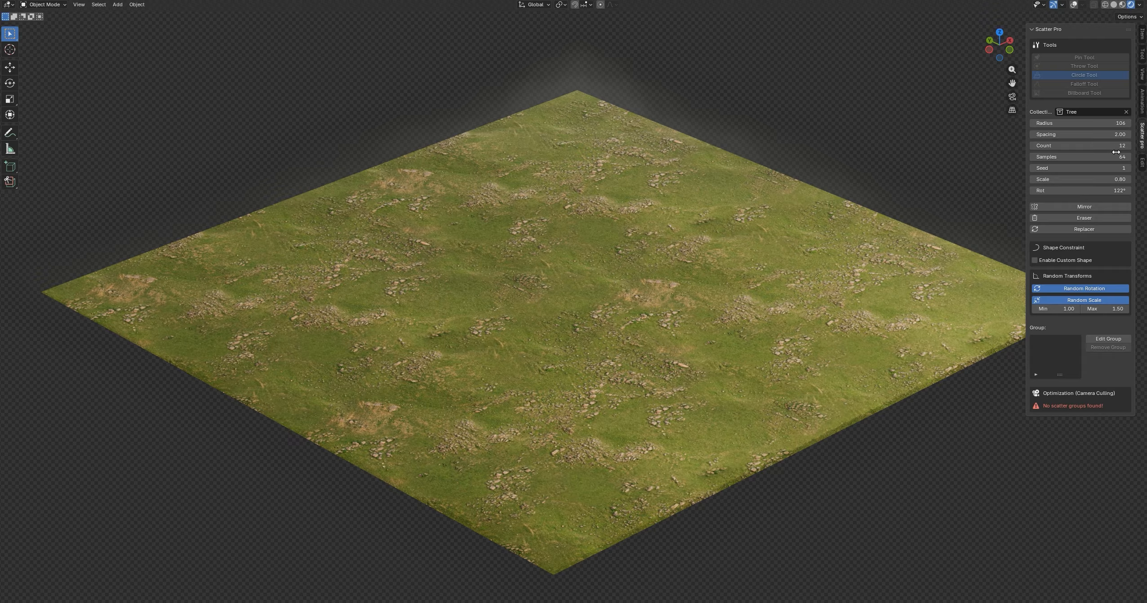
{"action": "left_click", "coordinate": [1114, 135]}
{"action": "type", "text": "10"}
{"action": "key", "text": "Return"}
{"action": "left_click", "coordinate": [633, 380]}
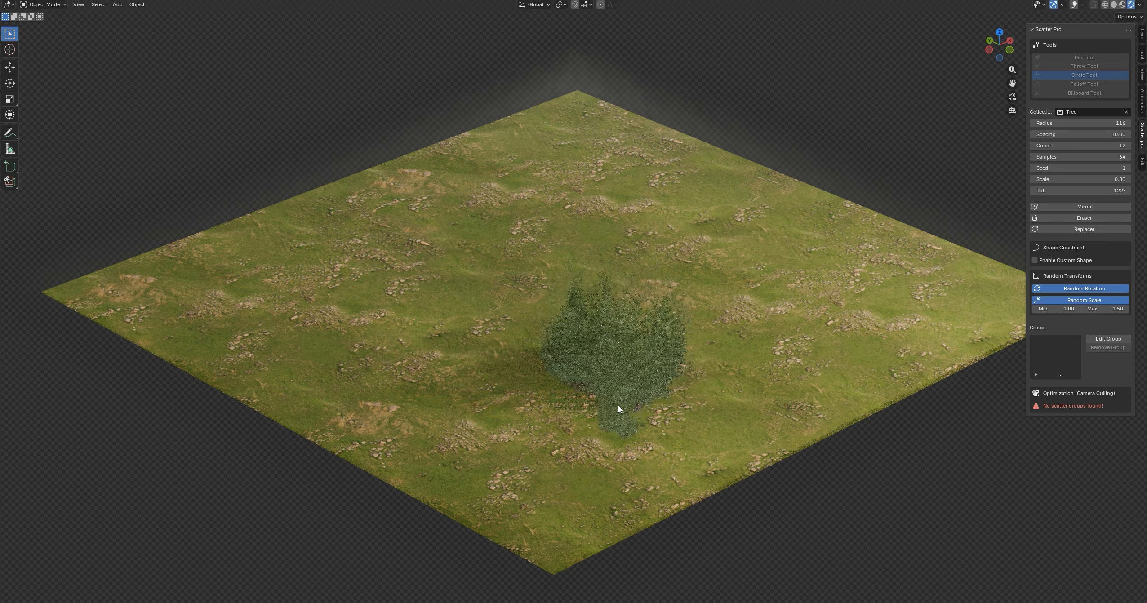
{"action": "scroll", "coordinate": [620, 409], "scroll_direction": "up", "scroll_amount": 5, "text": "ctrl"}
{"action": "scroll", "coordinate": [619, 409], "scroll_direction": "down", "scroll_amount": 1}
{"action": "scroll", "coordinate": [621, 394], "scroll_direction": "up", "scroll_amount": 3, "text": "ctrl"}
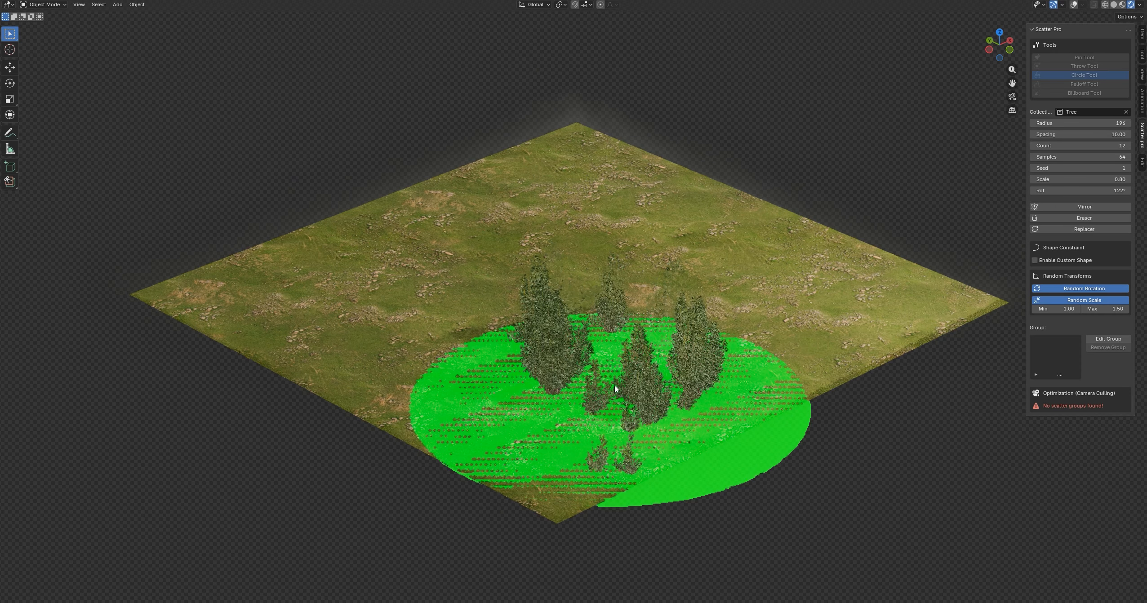
{"action": "scroll", "coordinate": [622, 394], "scroll_direction": "down", "scroll_amount": 1, "text": "ctrl"}
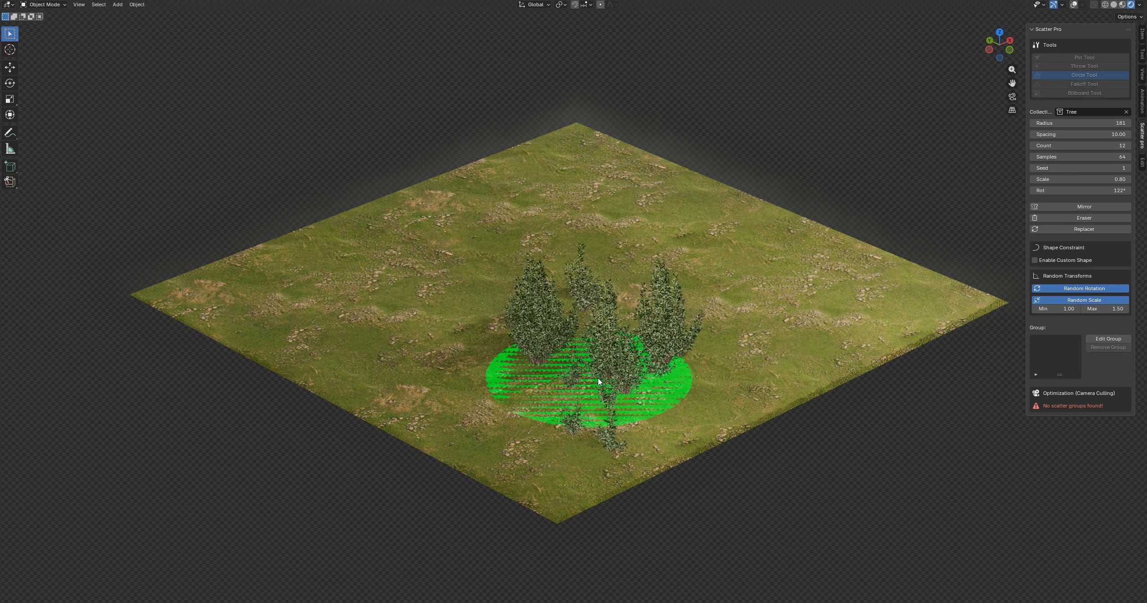
Scatter widely spaced tree clusters from the terrain's centre out to its sides, back, front and far corner, and leave the Circle tool.
{"action": "left_click", "coordinate": [599, 381]}
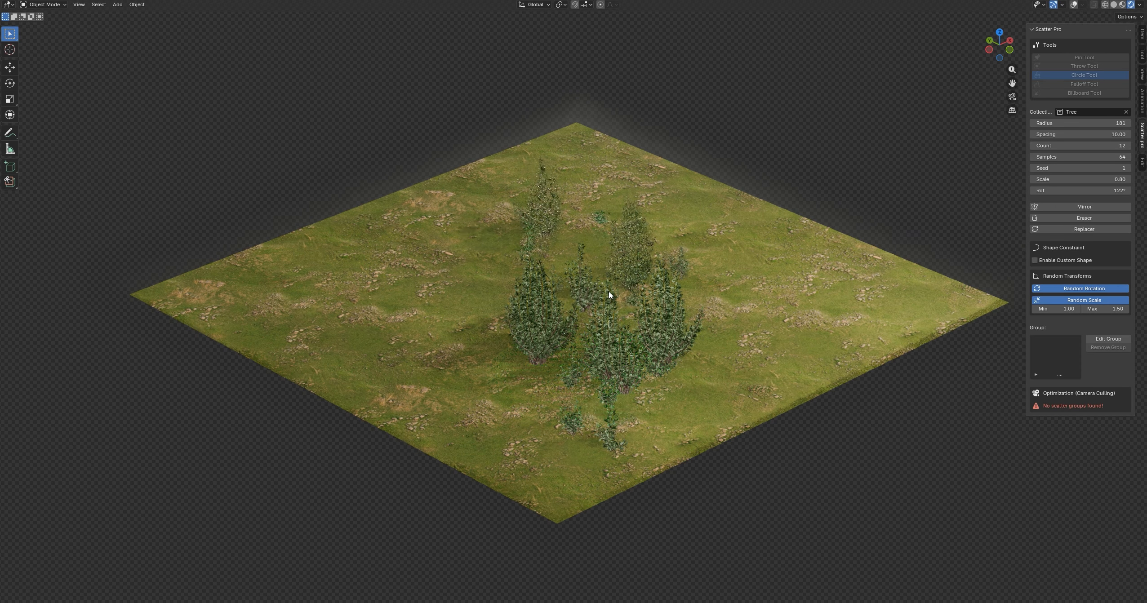
{"action": "left_click", "coordinate": [382, 276]}
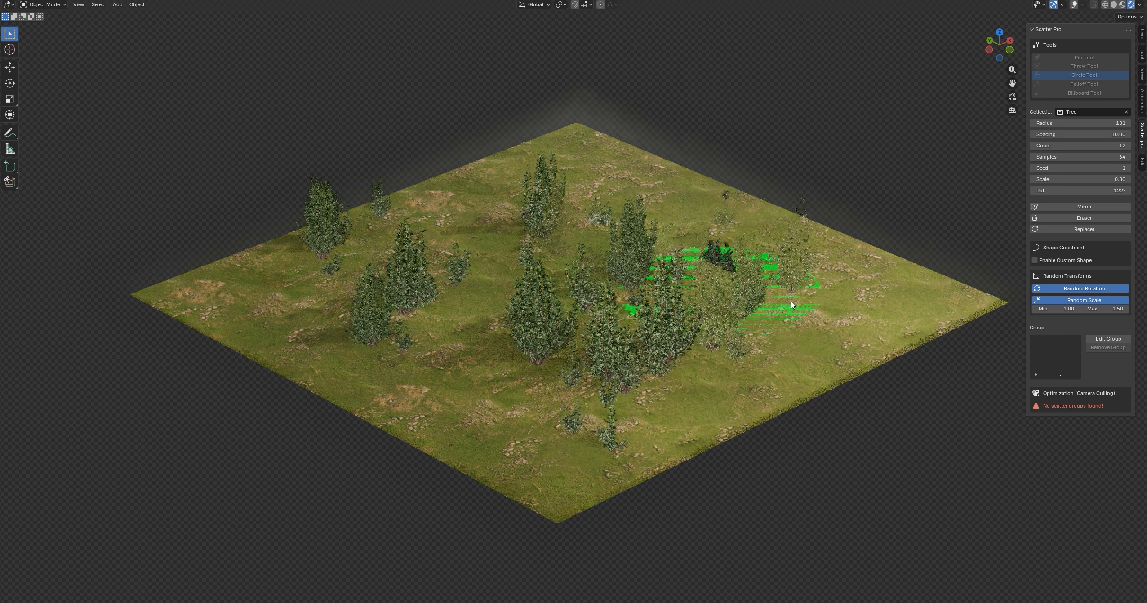
{"action": "left_click", "coordinate": [789, 300]}
{"action": "left_click", "coordinate": [618, 198]}
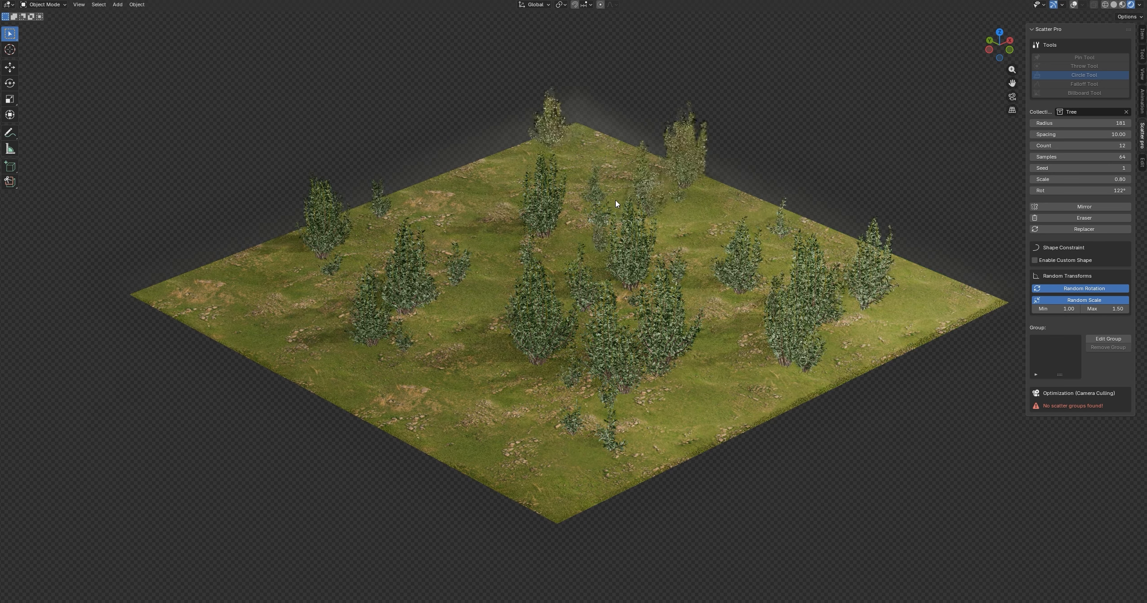
{"action": "left_click", "coordinate": [464, 213]}
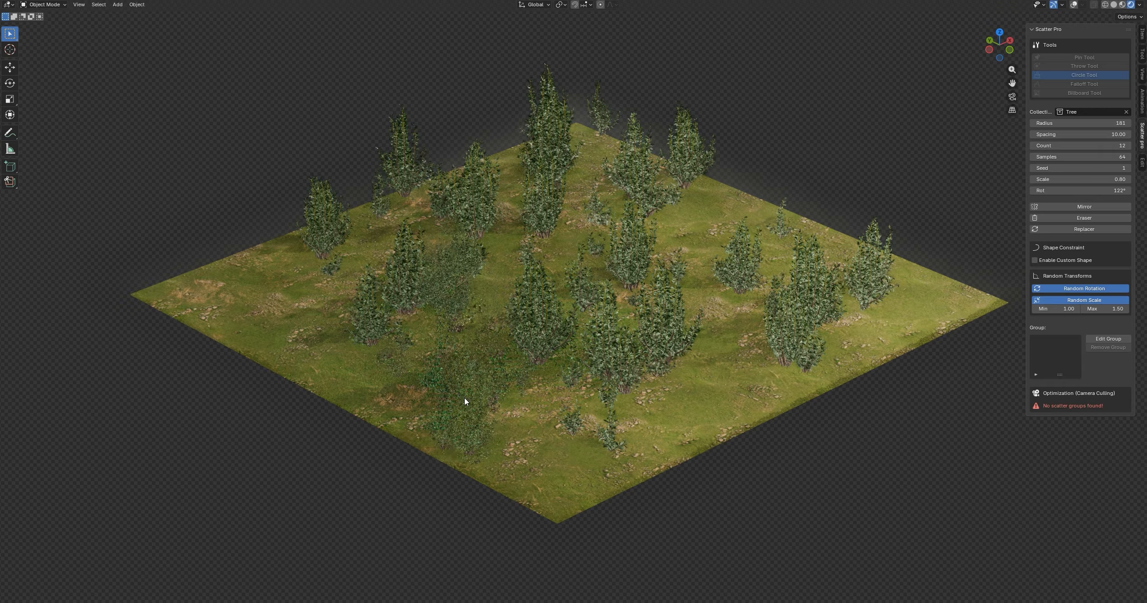
{"action": "left_click", "coordinate": [703, 400]}
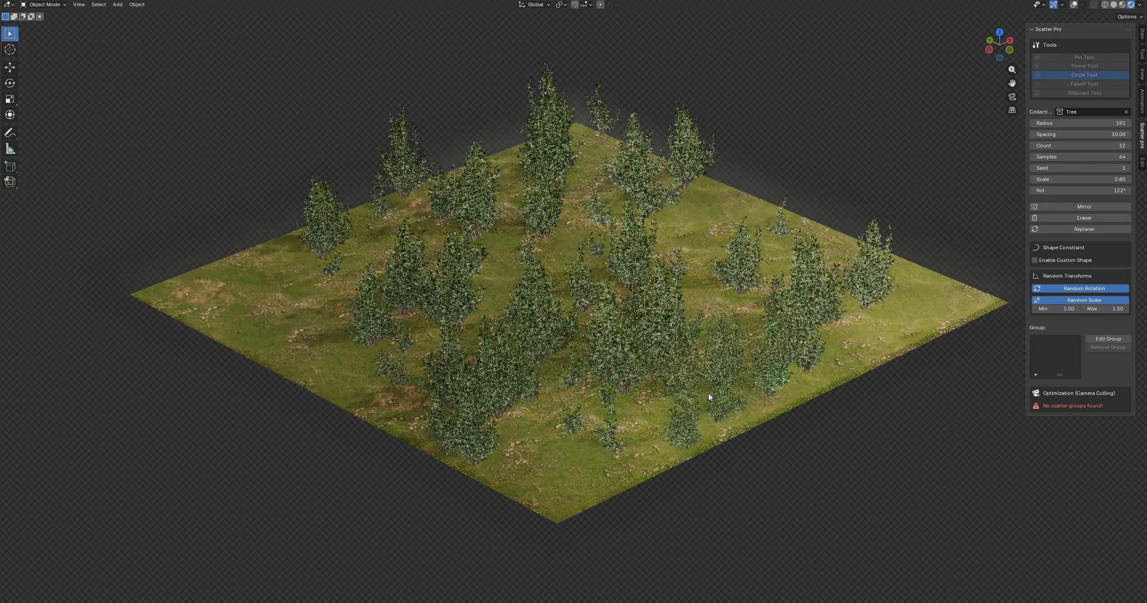
{"action": "left_click", "coordinate": [244, 311]}
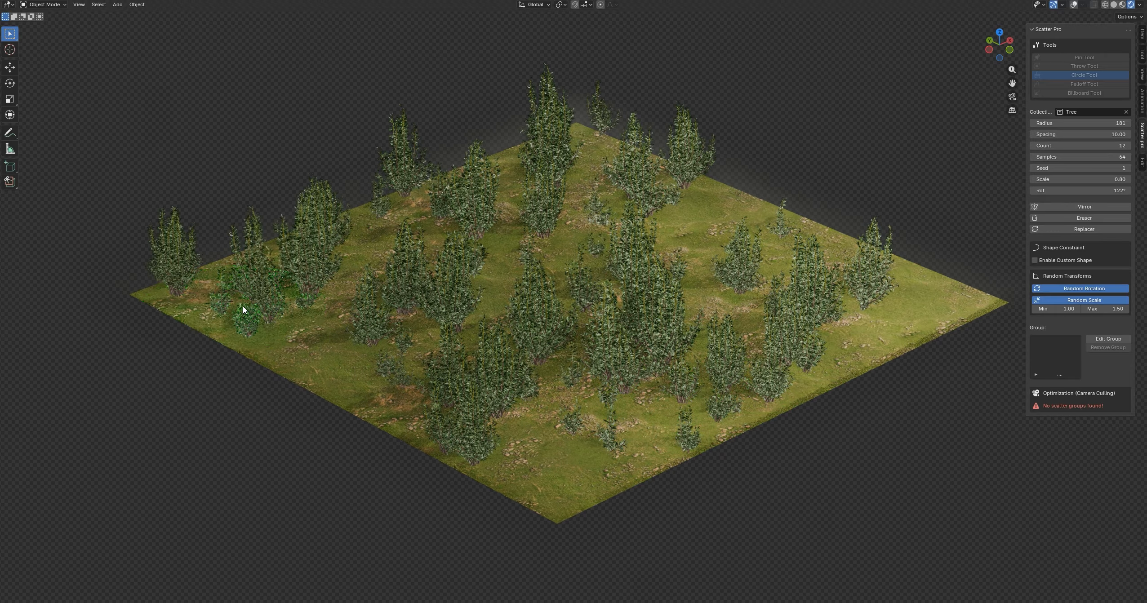
{"action": "left_click", "coordinate": [735, 225]}
{"action": "key", "text": "Escape"}
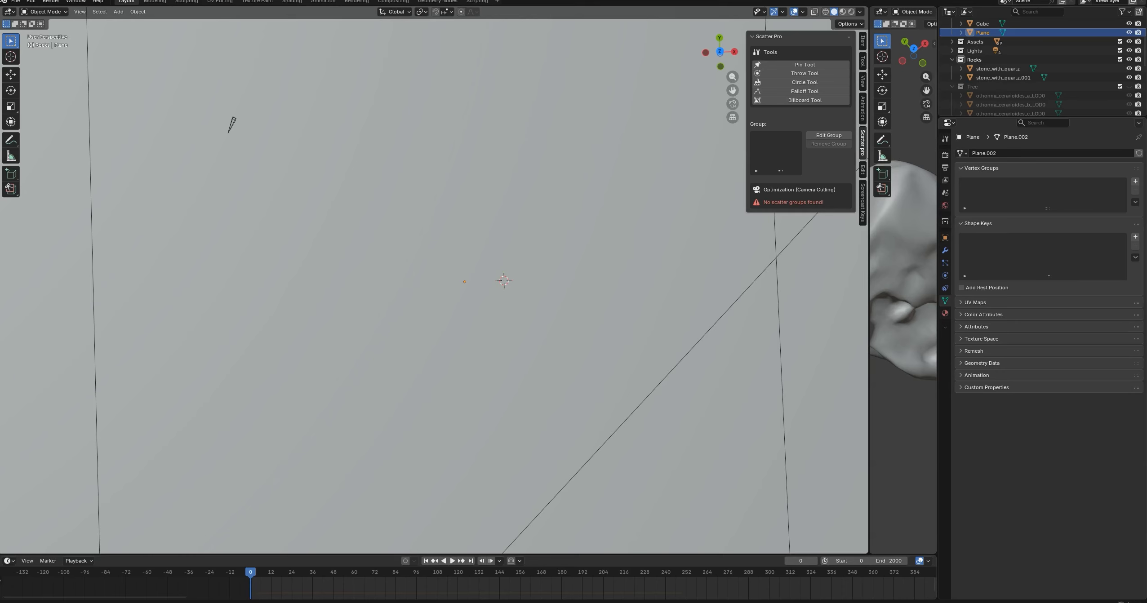
Preview the Assets collection with the Circle tool on the plane, turning off random rotation and random scale and rotating the preview to 40°.
{"action": "left_click", "coordinate": [804, 82]}
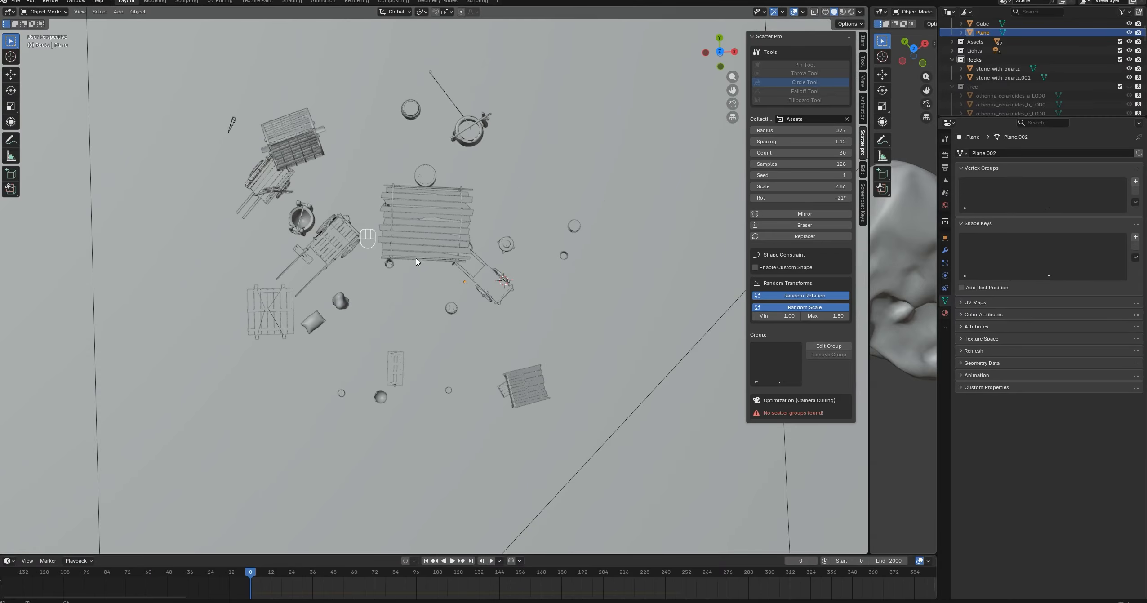
{"action": "left_click", "coordinate": [825, 299]}
{"action": "left_click", "coordinate": [818, 309]}
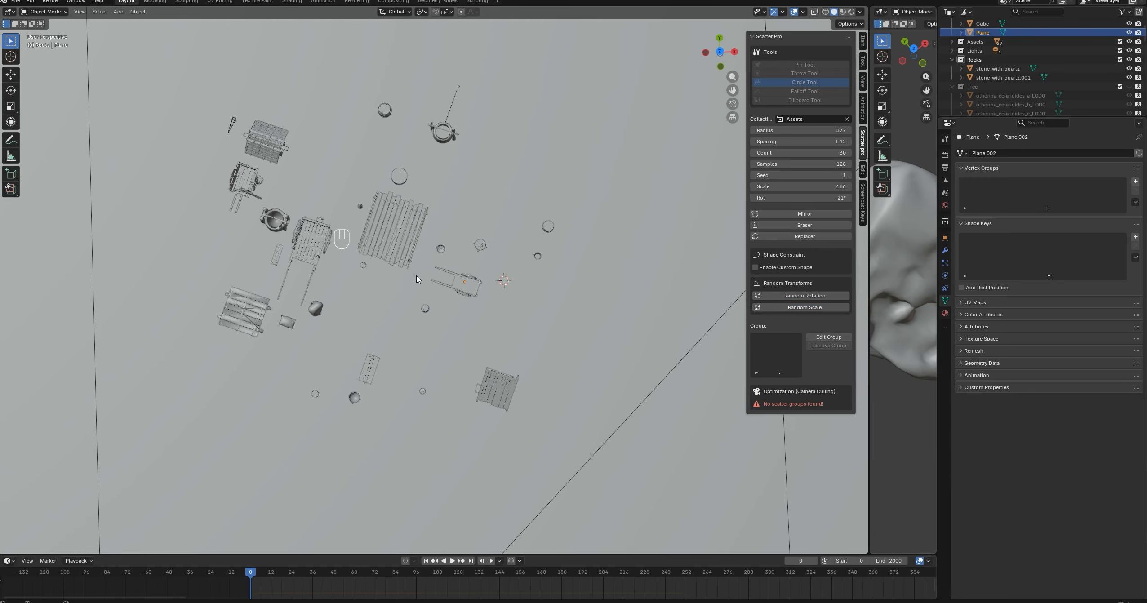
{"action": "key", "text": "ctrl"}
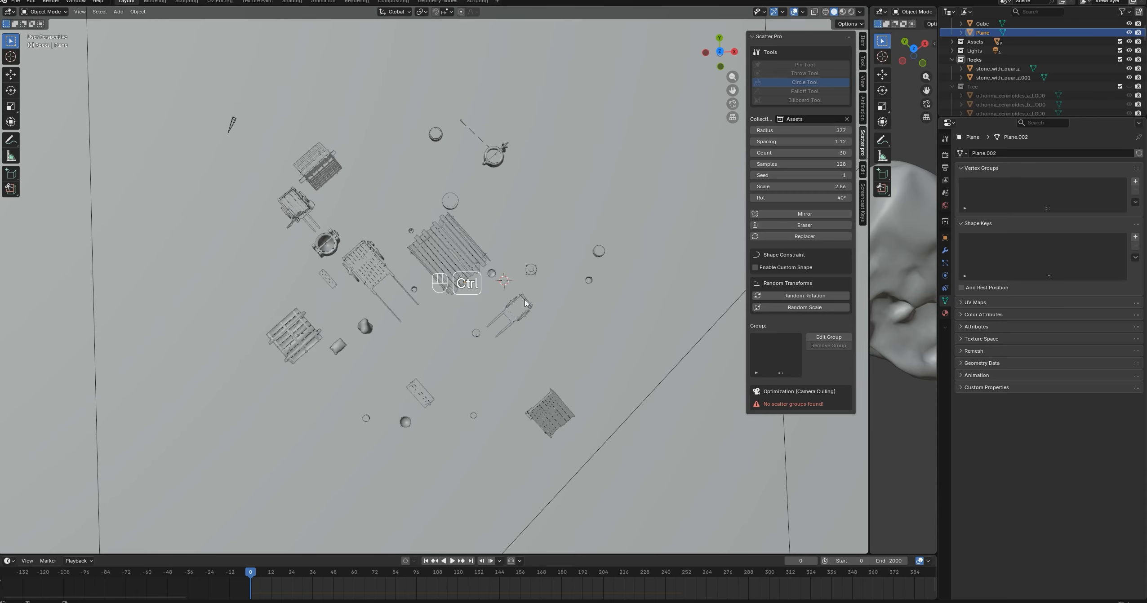
{"action": "left_click", "coordinate": [630, 298], "text": "ctrl"}
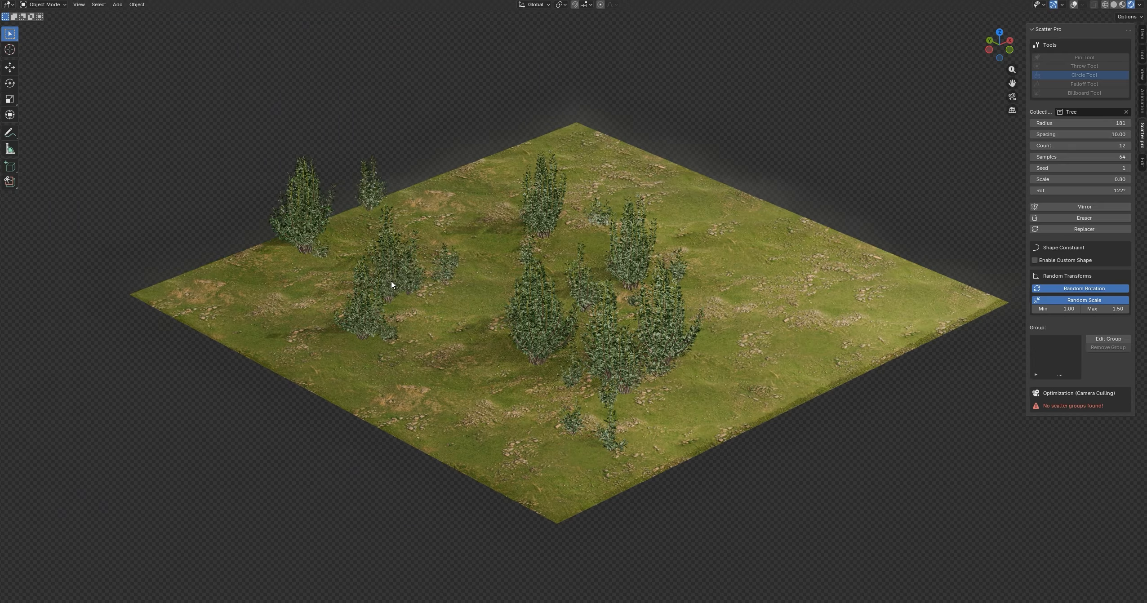
Add tree clusters with the Circle tool at radius 181 and spacing 10 around the terrain's existing central trees.
{"action": "left_click", "coordinate": [397, 291]}
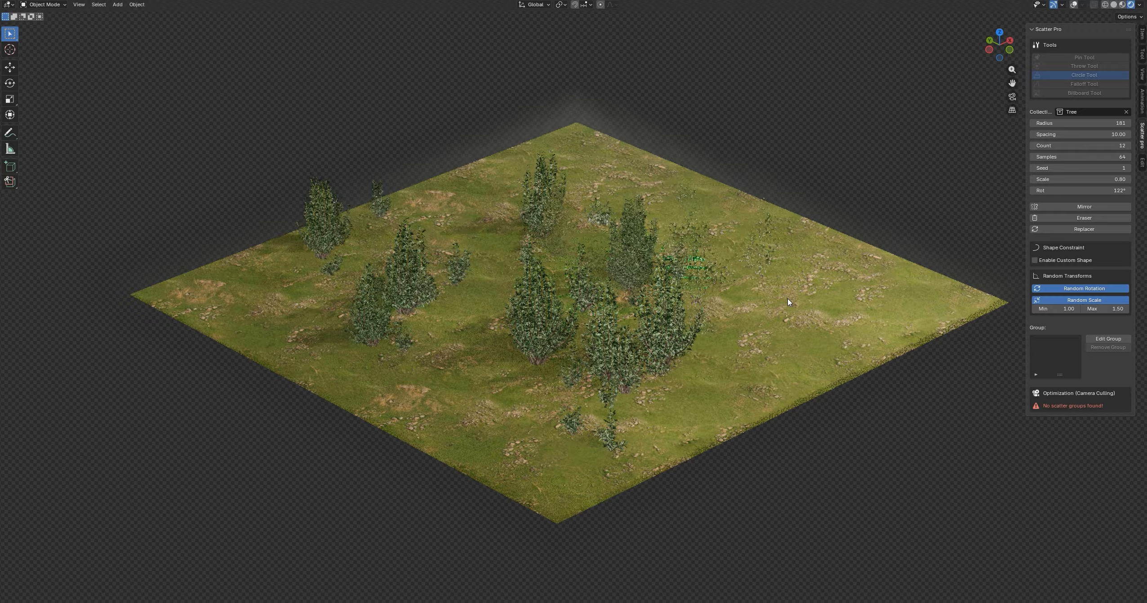
{"action": "left_click", "coordinate": [800, 309]}
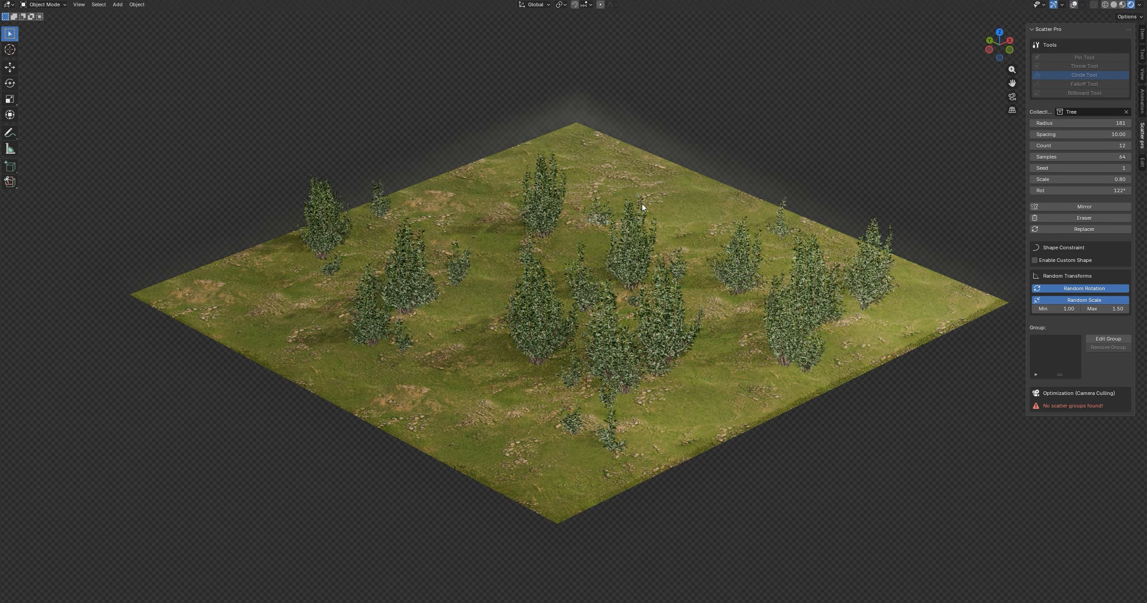
{"action": "left_click", "coordinate": [617, 204]}
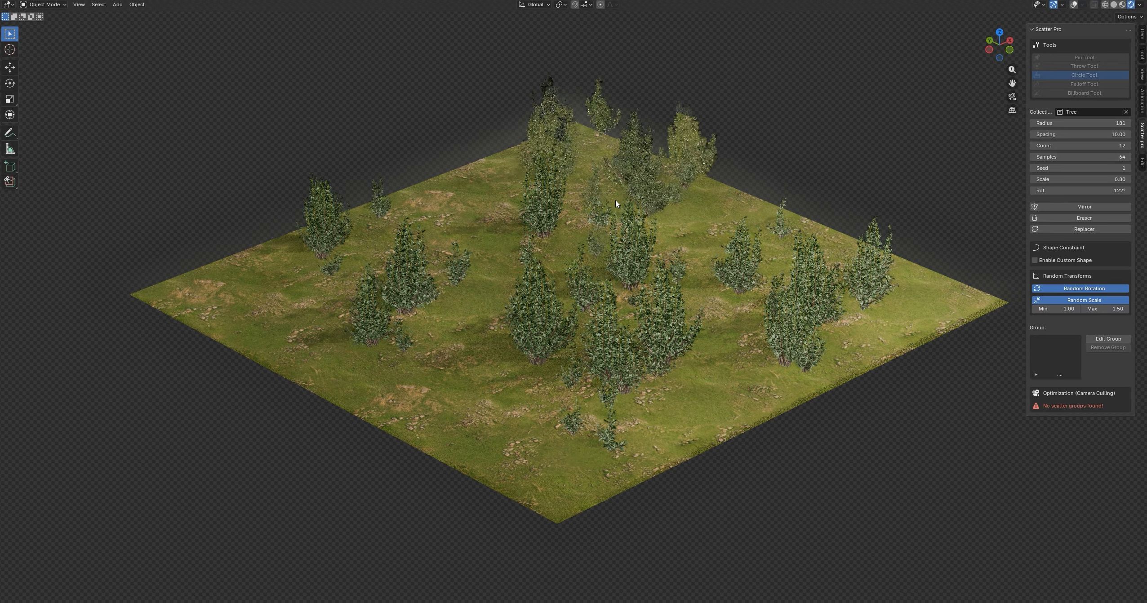
{"action": "left_click", "coordinate": [464, 213]}
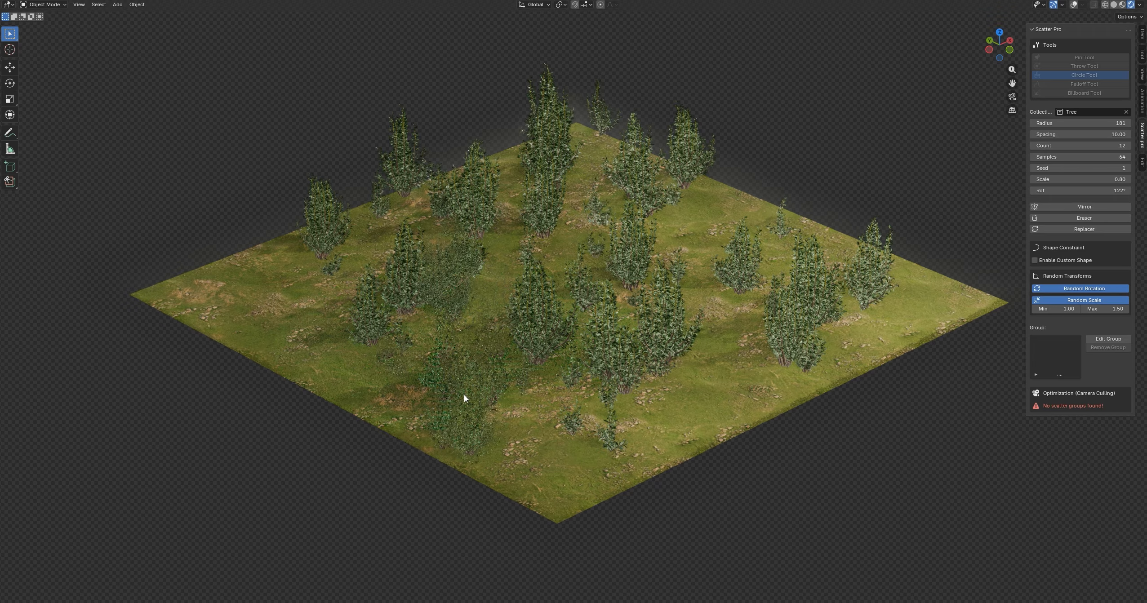
{"action": "left_click", "coordinate": [694, 402]}
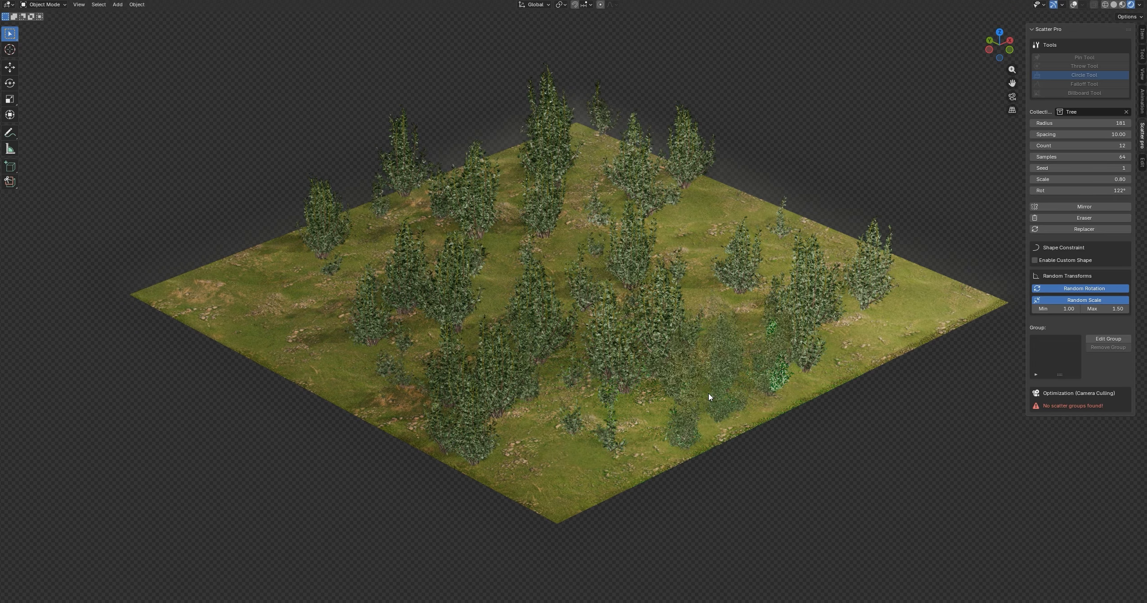
{"action": "left_click", "coordinate": [708, 400]}
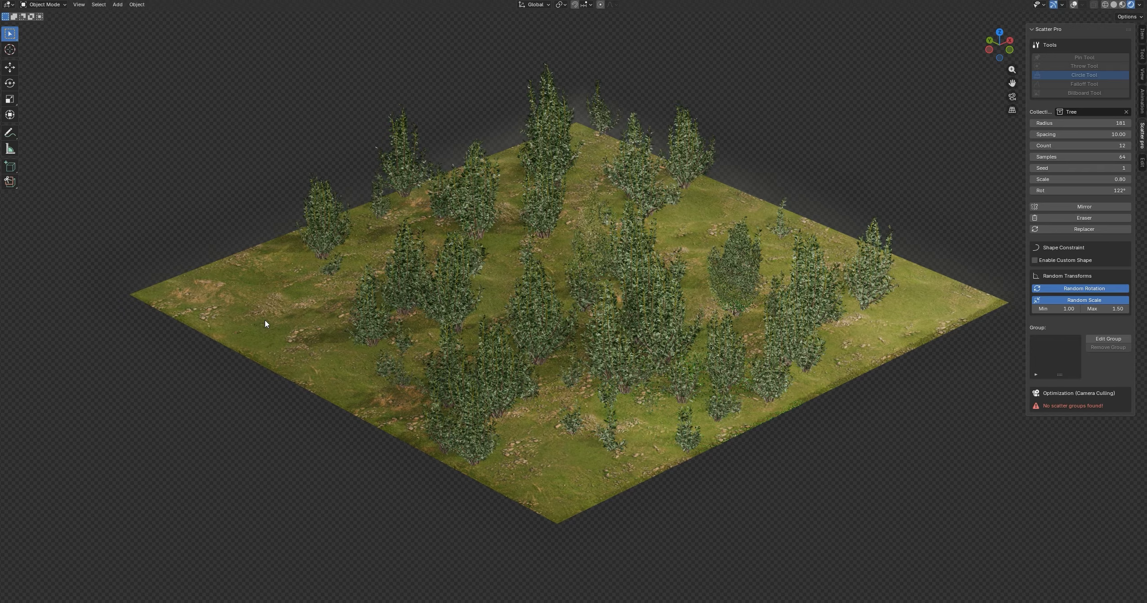
{"action": "left_click", "coordinate": [243, 311]}
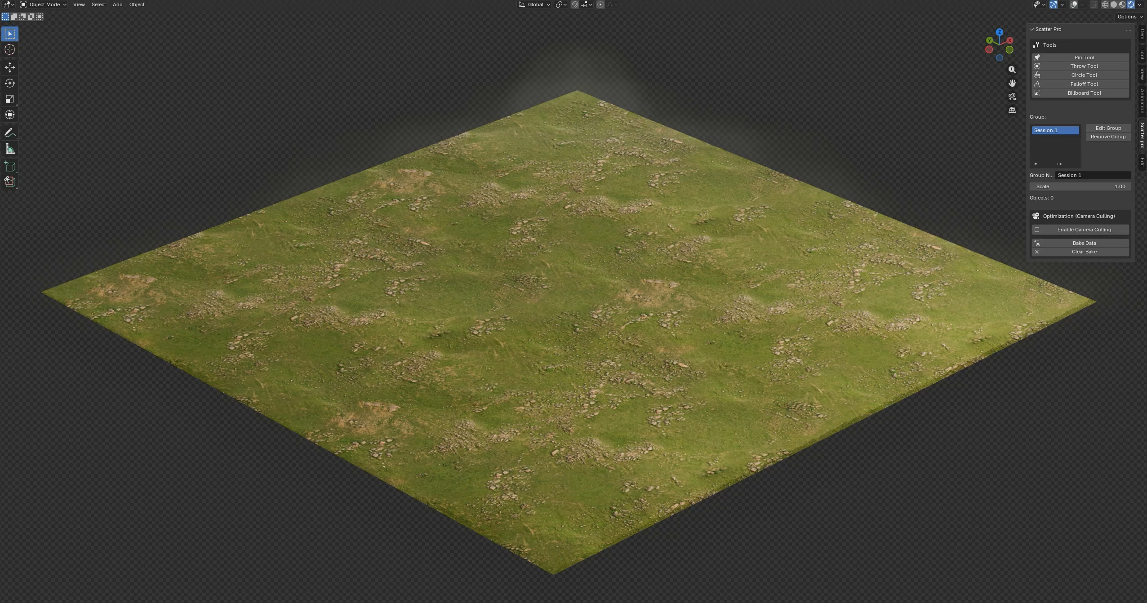
Use the Falloff tool to scatter trees densely at the terrain's near corner with a tail density of 1, and confirm the scatter.
{"action": "left_click", "coordinate": [1096, 84]}
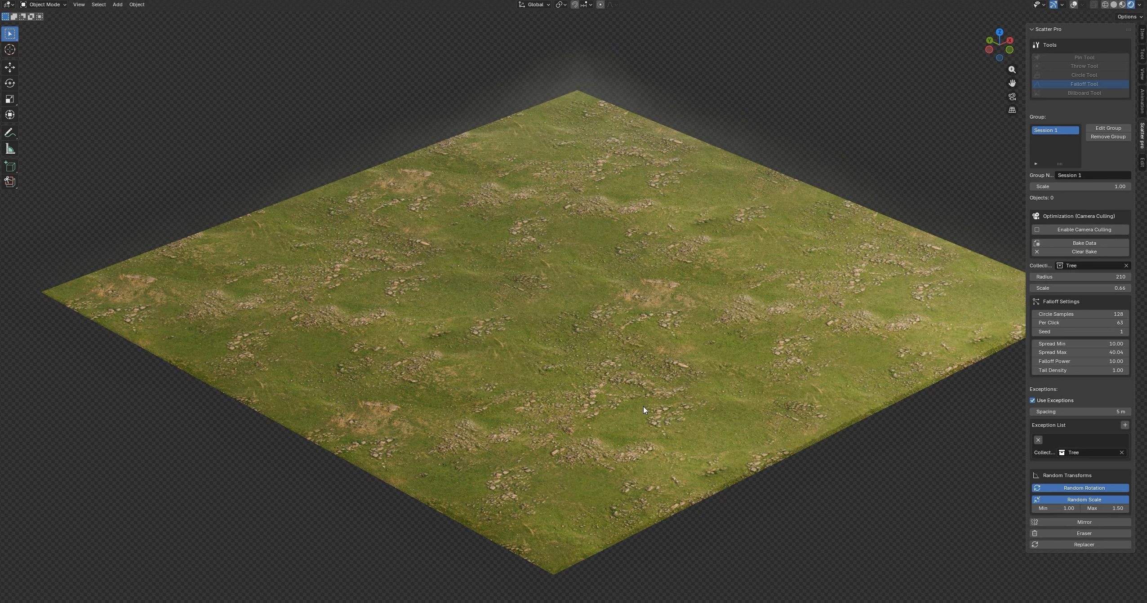
{"action": "left_click", "coordinate": [591, 446]}
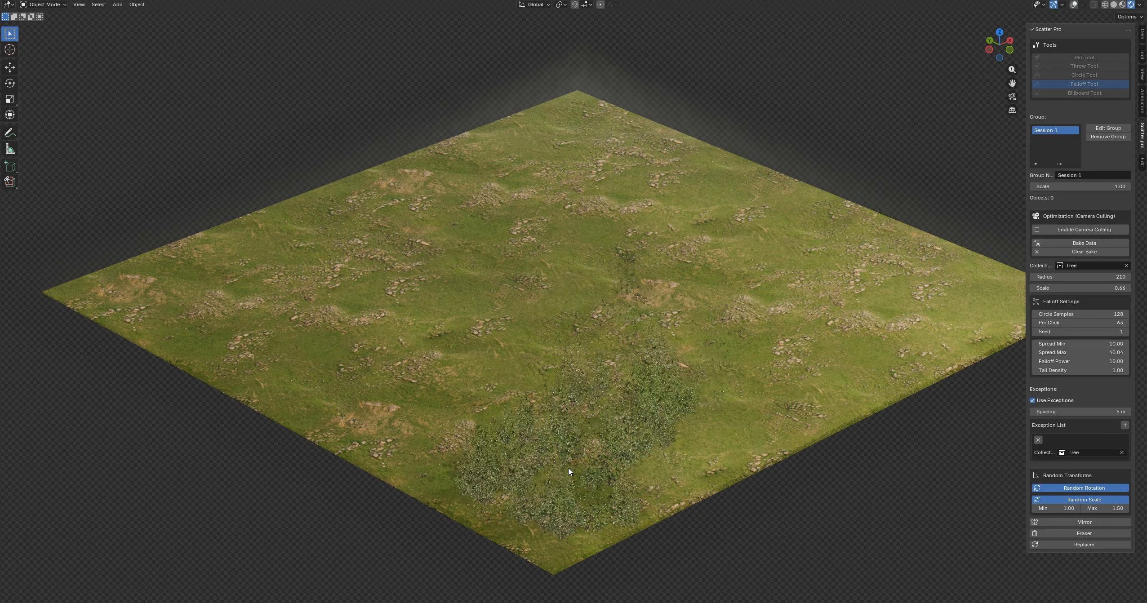
{"action": "left_click", "coordinate": [569, 472]}
{"action": "left_click", "coordinate": [565, 476]}
{"action": "left_click", "coordinate": [561, 479]}
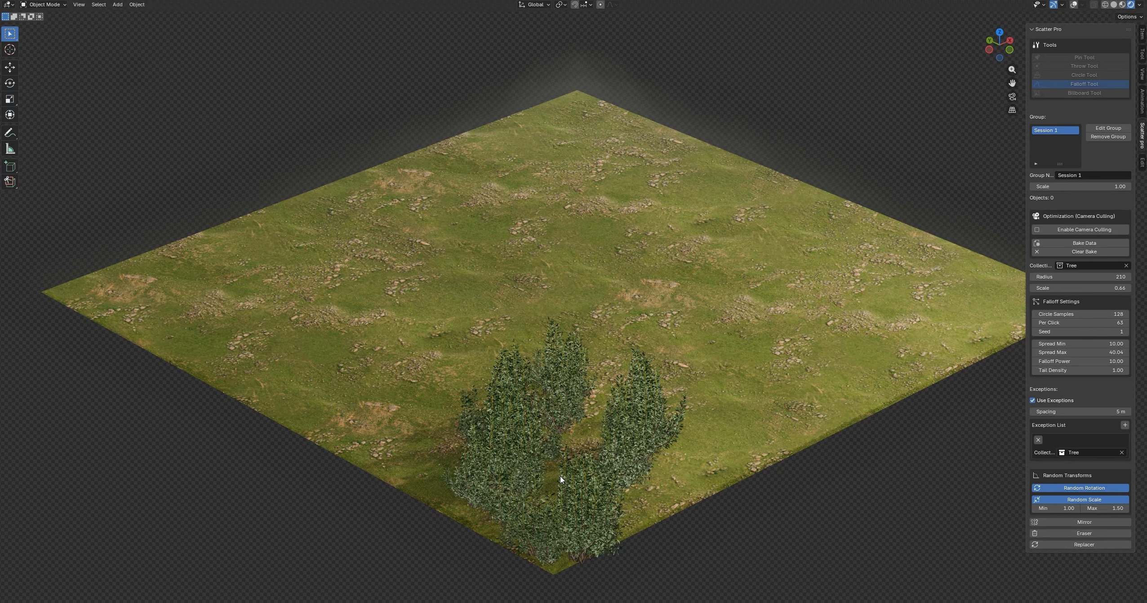
{"action": "left_click", "coordinate": [561, 480]}
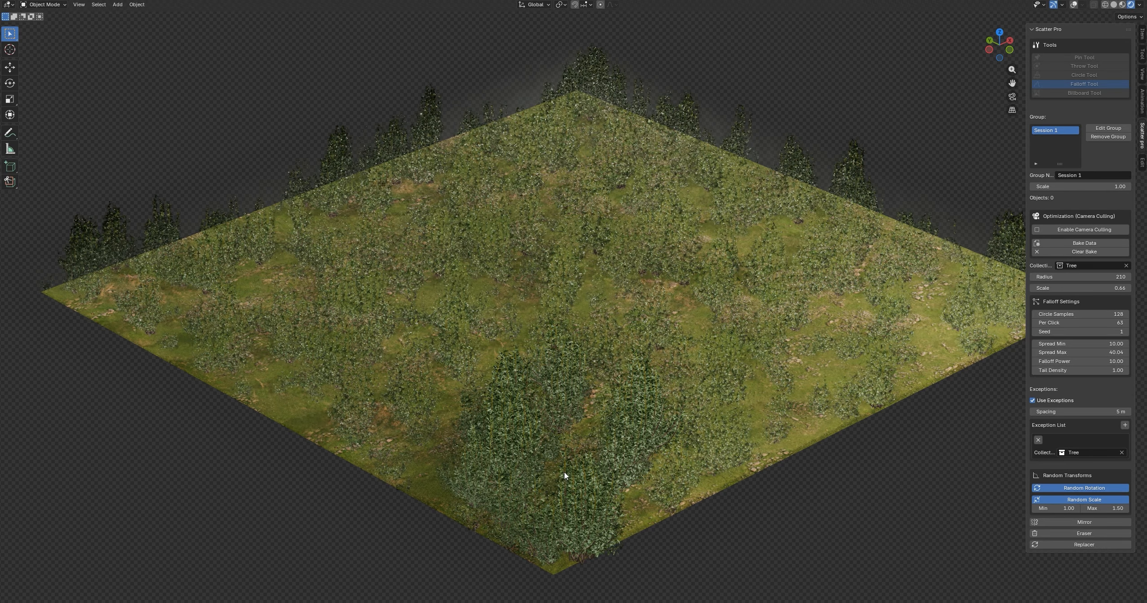
{"action": "key", "text": "Return"}
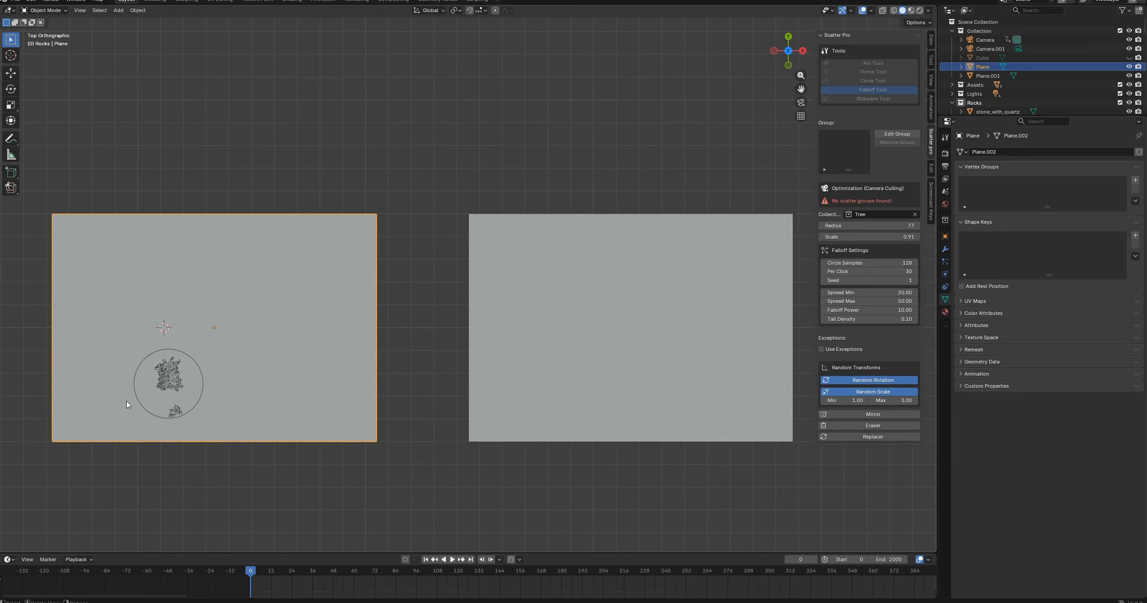
Scatter falloff trees at a corner of the first plane, set the tail density to 1, and leave the tool.
{"action": "left_click", "coordinate": [82, 408]}
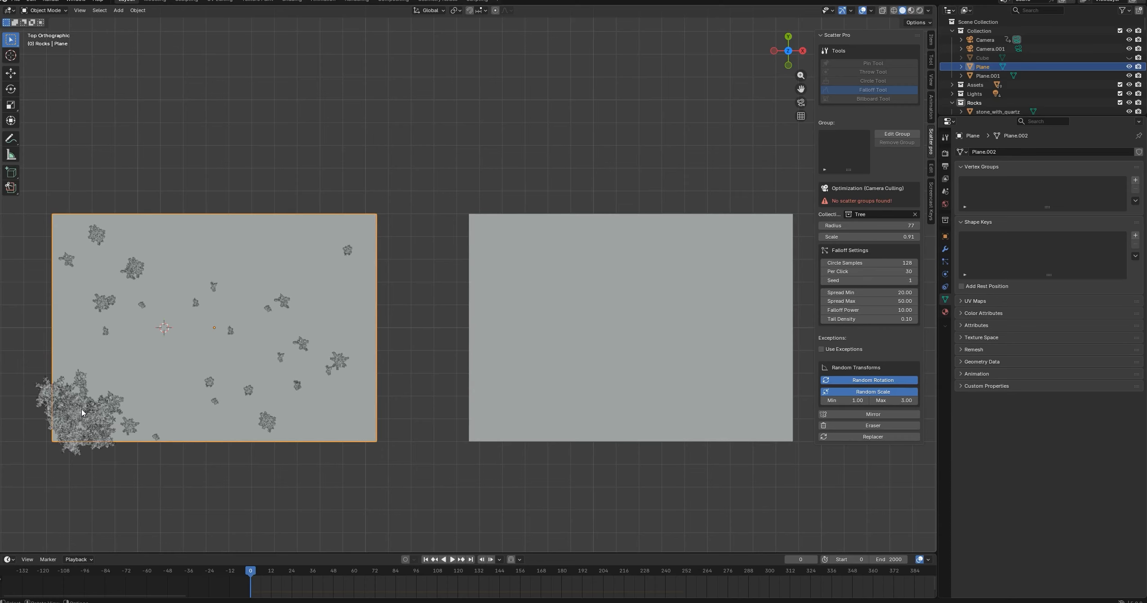
{"action": "double_click", "coordinate": [895, 319]}
{"action": "type", "text": "1"}
{"action": "key", "text": "Return"}
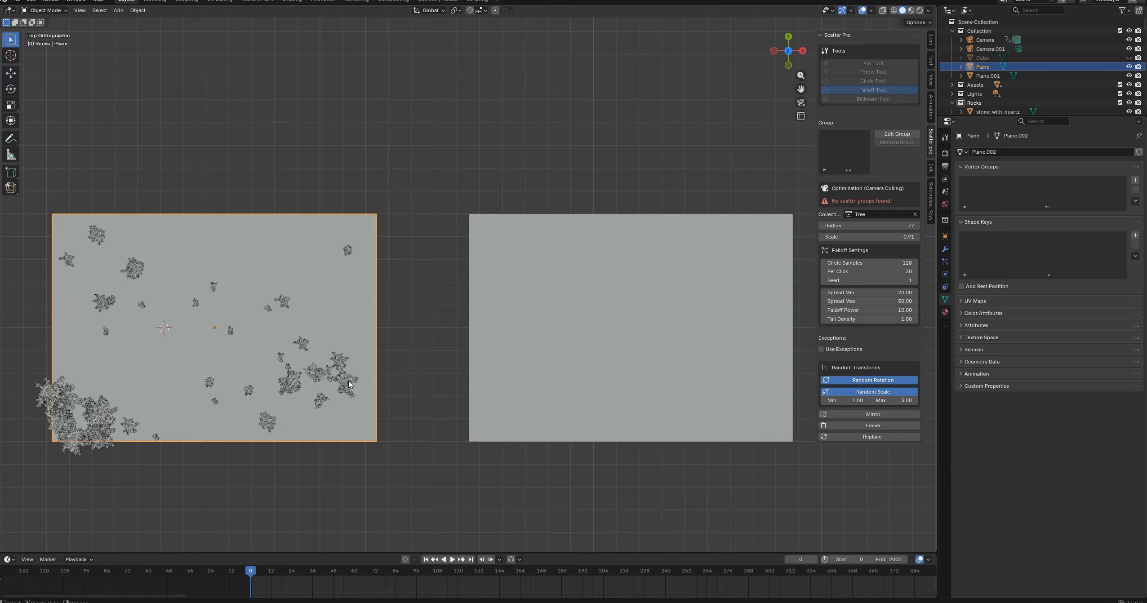
{"action": "key", "text": "Escape"}
Scatter trees over the second plane from its near corner with the Falloff tool at tail density 1, and leave the tool.
{"action": "left_click", "coordinate": [538, 388]}
{"action": "left_click", "coordinate": [873, 90]}
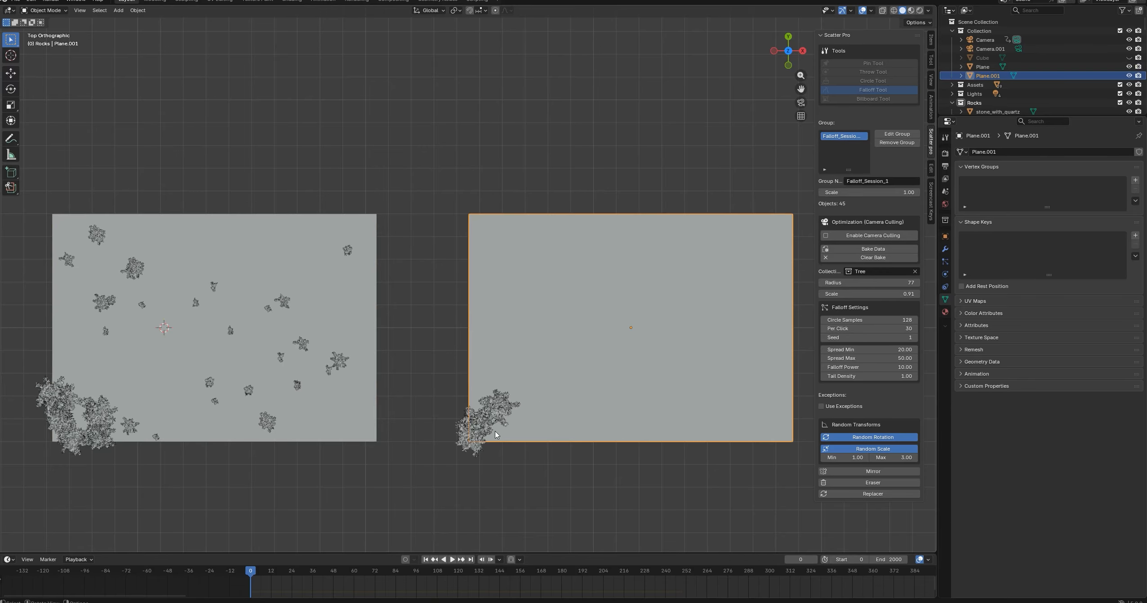
{"action": "left_click", "coordinate": [496, 434]}
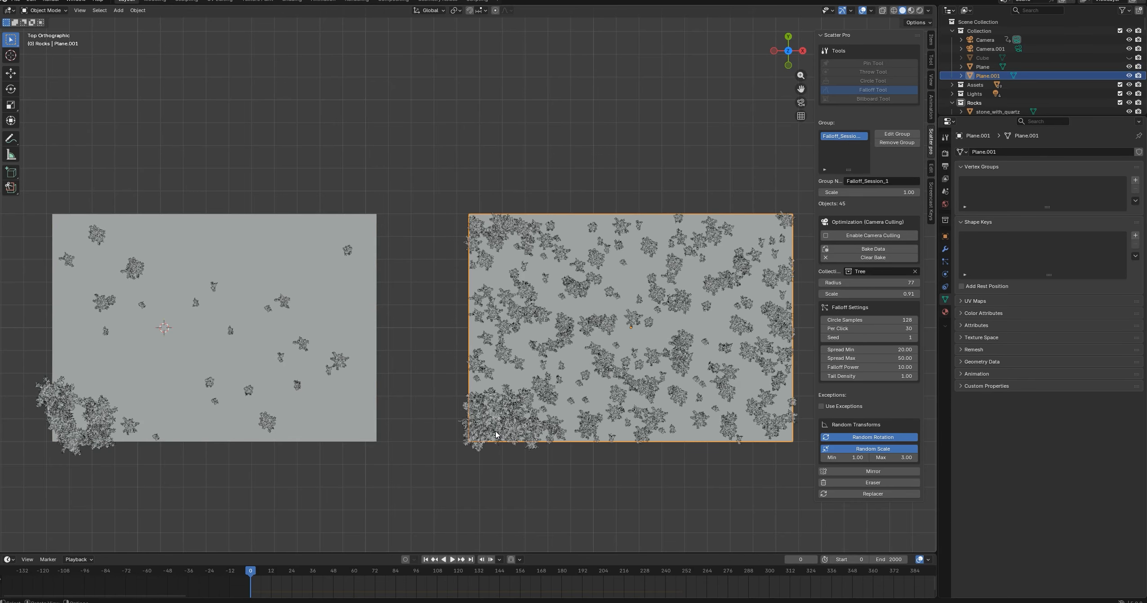
{"action": "key", "text": "Escape"}
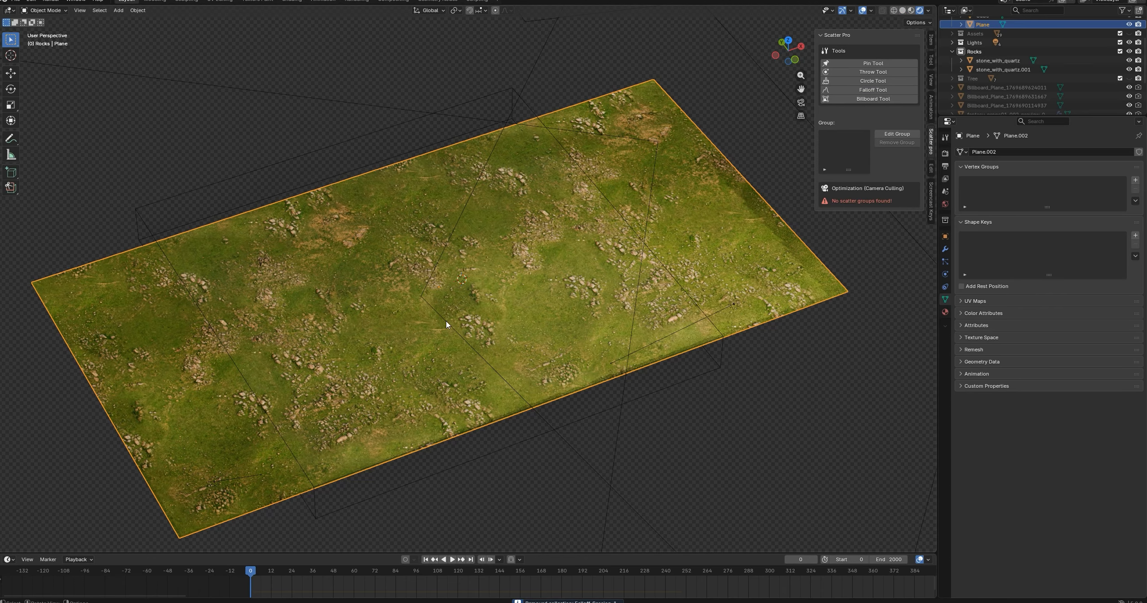
Scatter the Assets collection from the terrain's near corner with the Falloff tool at scale 1.5, and confirm the scatter.
{"action": "left_click", "coordinate": [886, 93]}
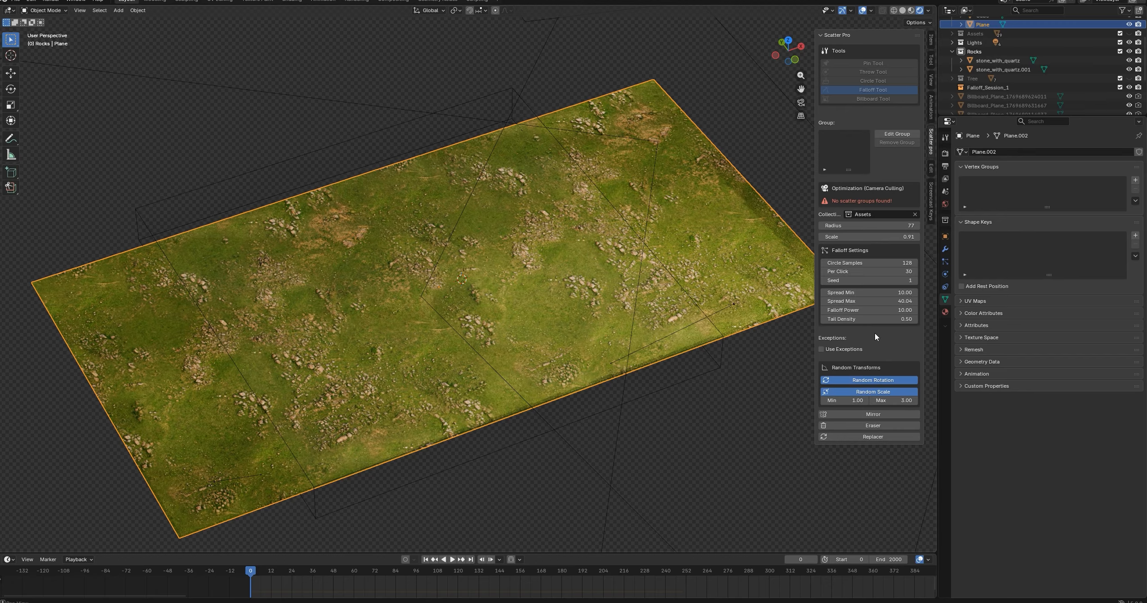
{"action": "left_click", "coordinate": [891, 237]}
{"action": "type", "text": "1.5"}
{"action": "key", "text": "Return"}
{"action": "left_click", "coordinate": [212, 467]}
{"action": "scroll", "coordinate": [216, 475], "scroll_direction": "up", "scroll_amount": 5}
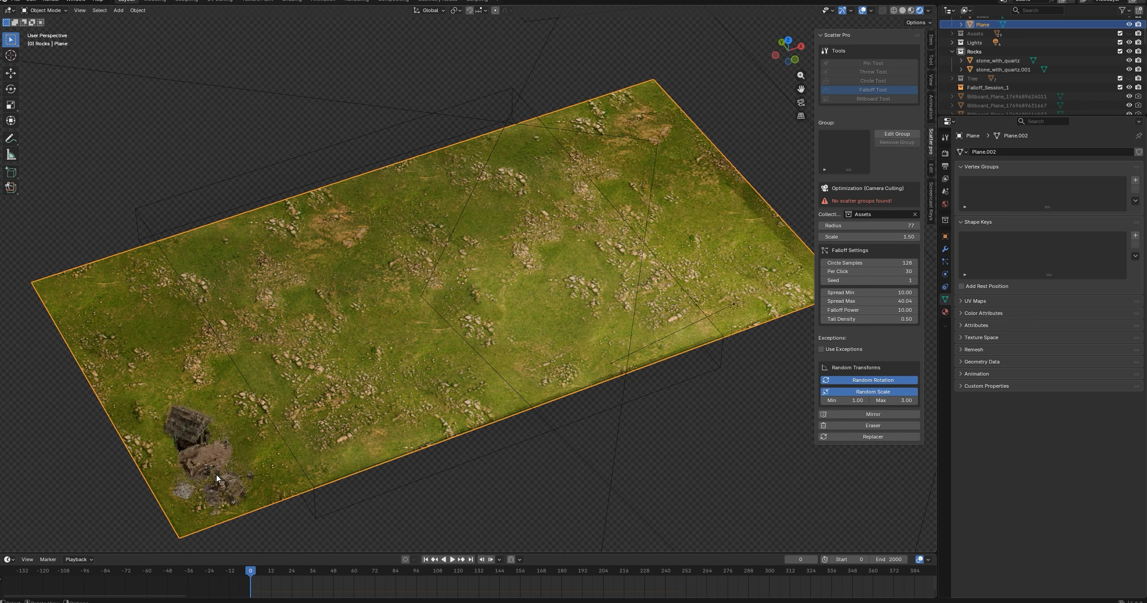
{"action": "left_click", "coordinate": [217, 478]}
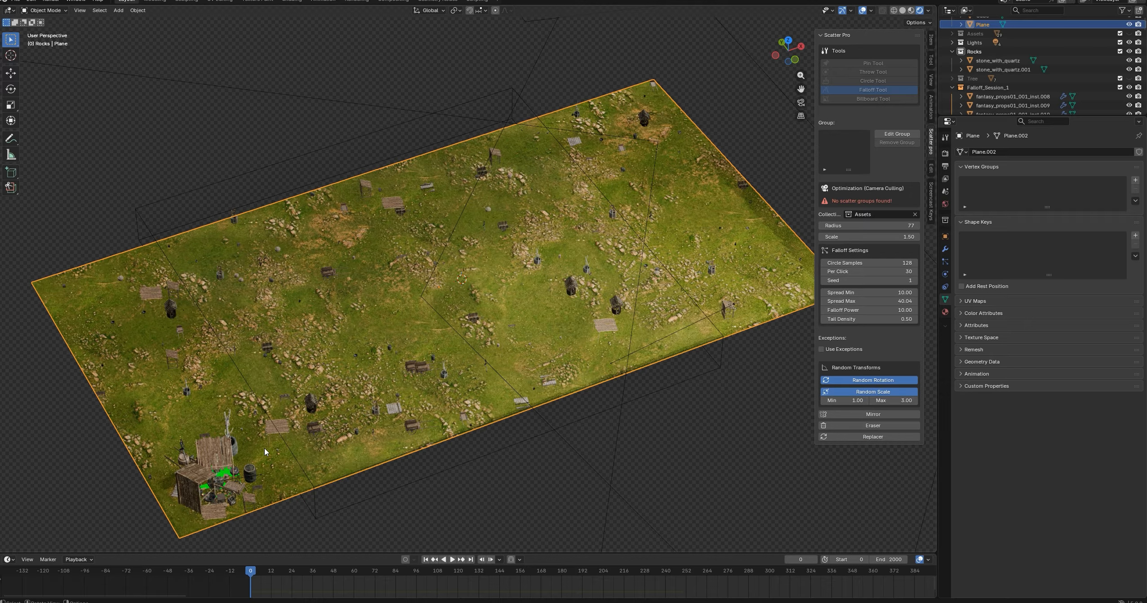
{"action": "key", "text": "Return"}
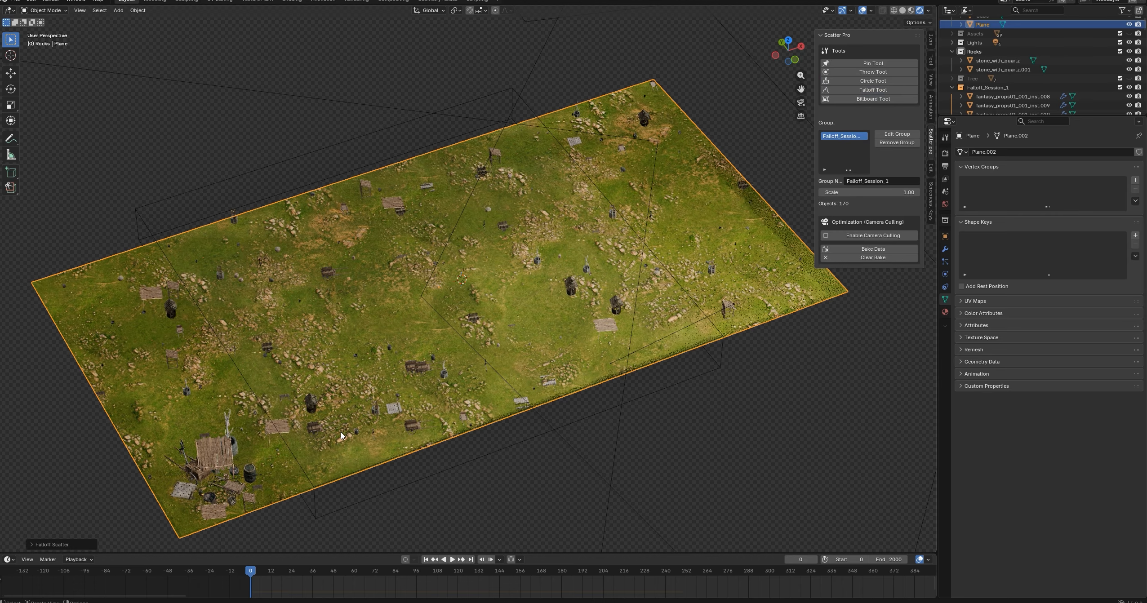
Prepare a Falloff scatter of the Tree collection with Falloff_Session_1 as an exception, scale 1 and a maximum random scale of 1.5.
{"action": "left_click", "coordinate": [872, 90]}
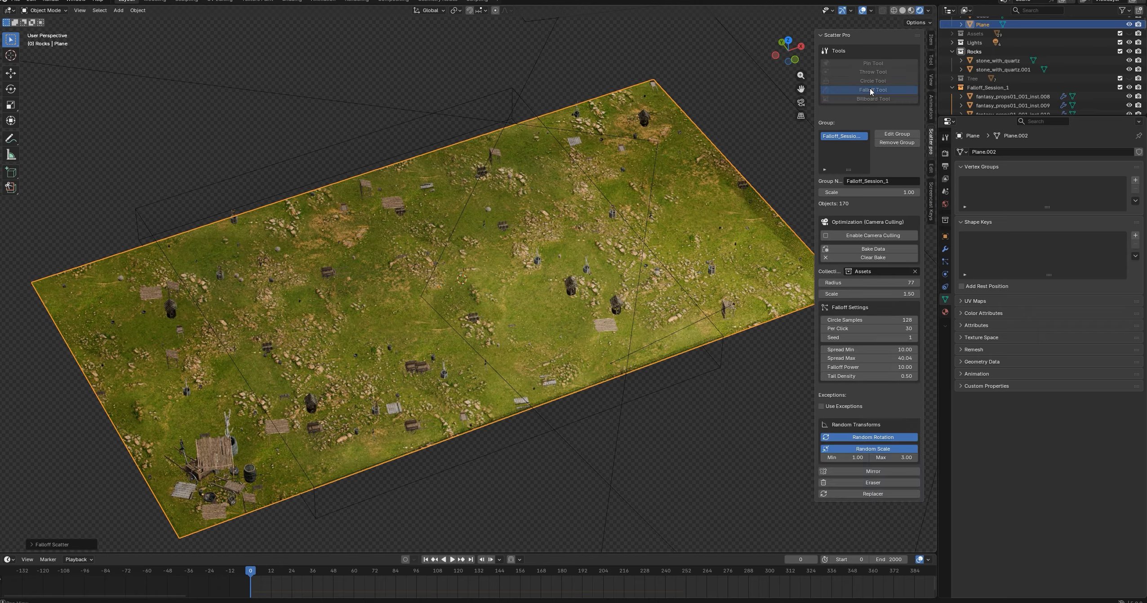
{"action": "left_click", "coordinate": [885, 272]}
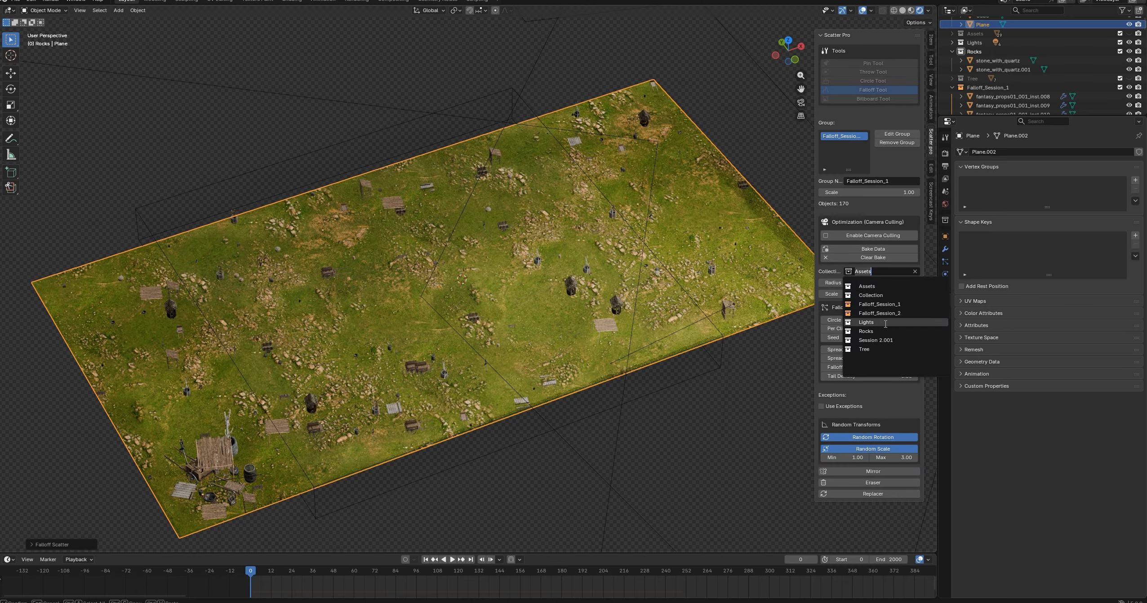
{"action": "left_click", "coordinate": [864, 349]}
{"action": "left_click", "coordinate": [821, 406]}
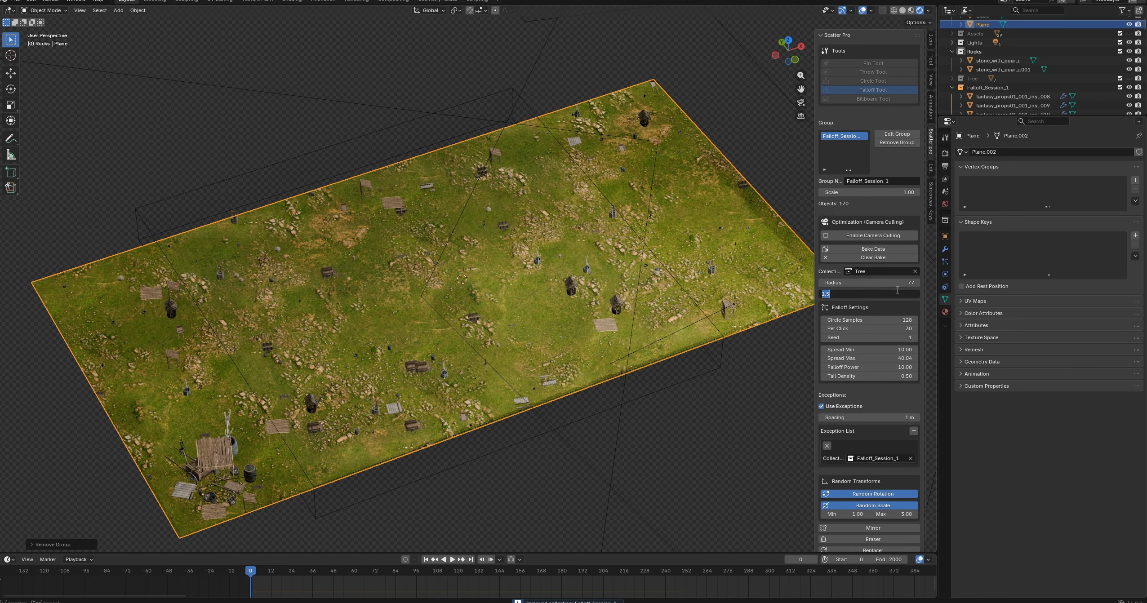
{"action": "left_click", "coordinate": [897, 515]}
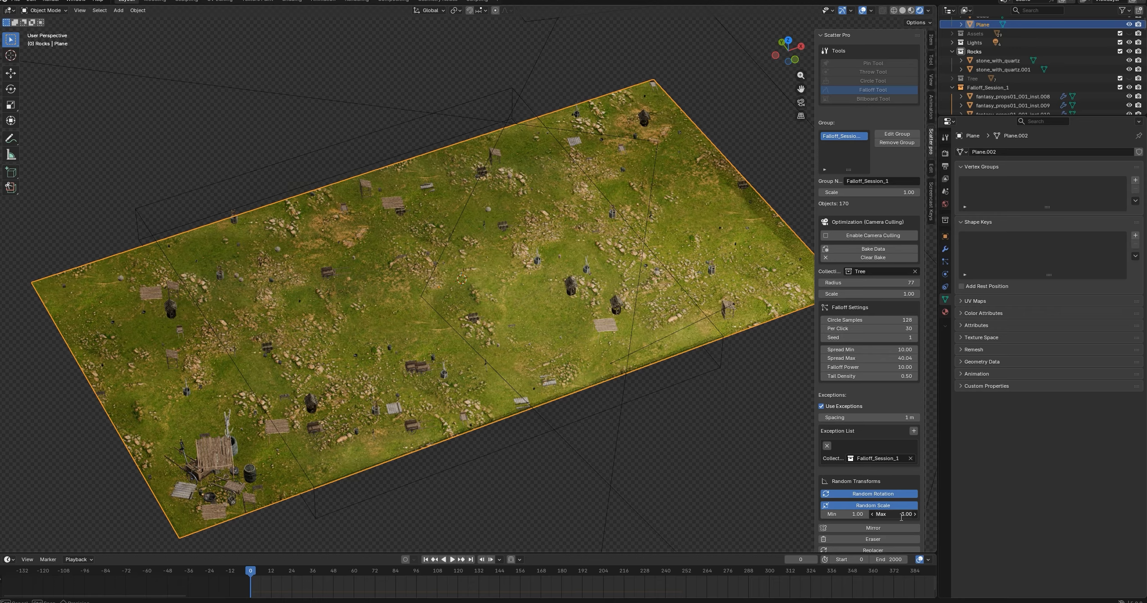
{"action": "type", "text": "1.5"}
{"action": "key", "text": "Return"}
Scatter the trees across the terrain starting from its left corner, and confirm the falloff scatter.
{"action": "left_click", "coordinate": [82, 332]}
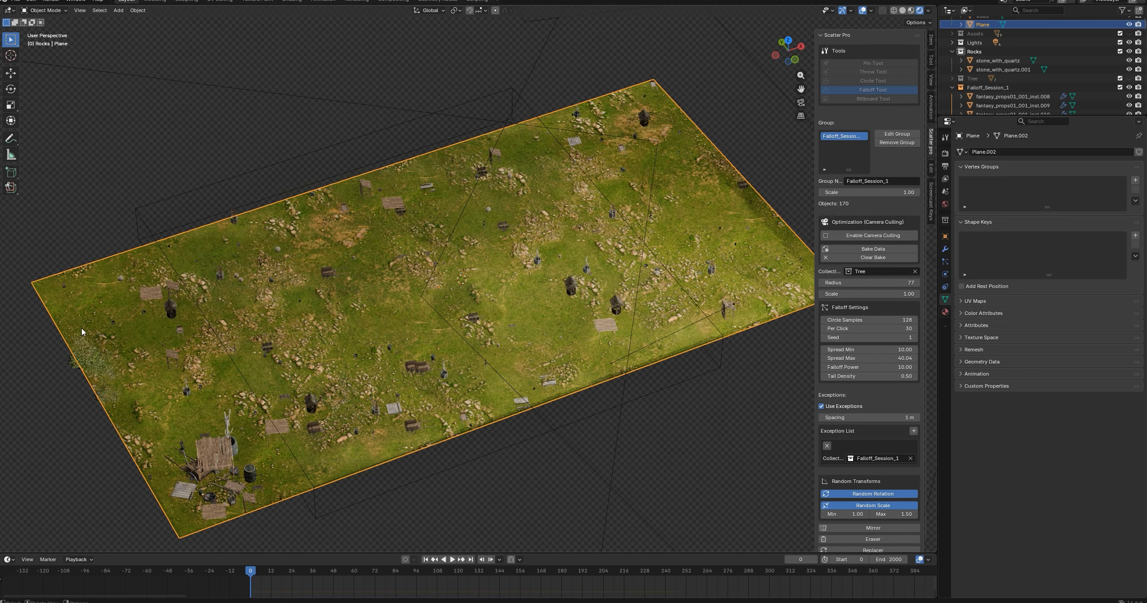
{"action": "left_click", "coordinate": [64, 310]}
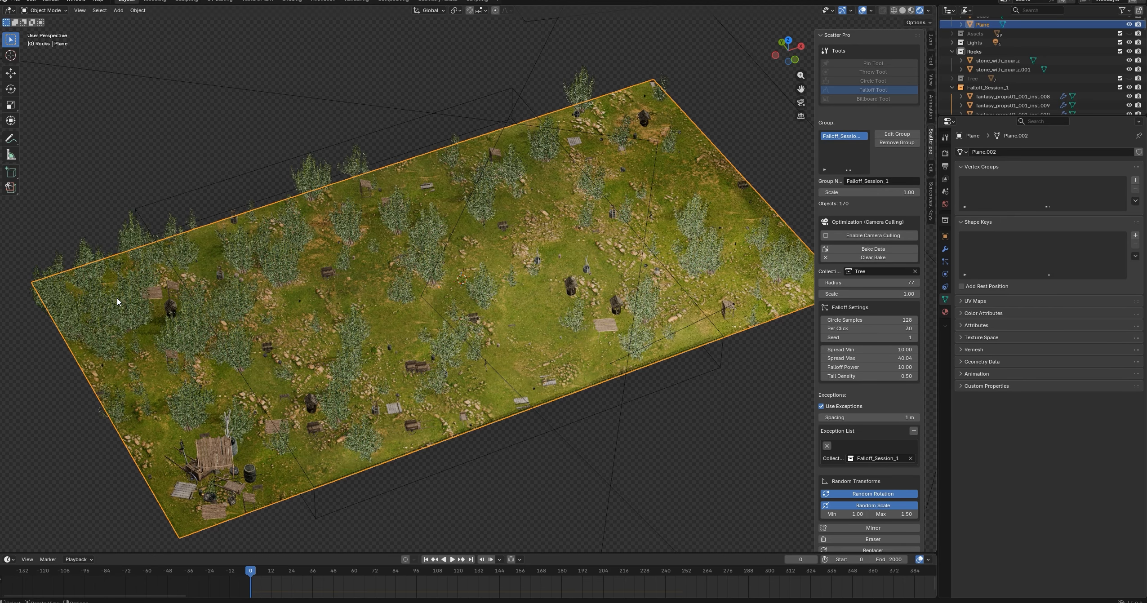
{"action": "left_click", "coordinate": [529, 332]}
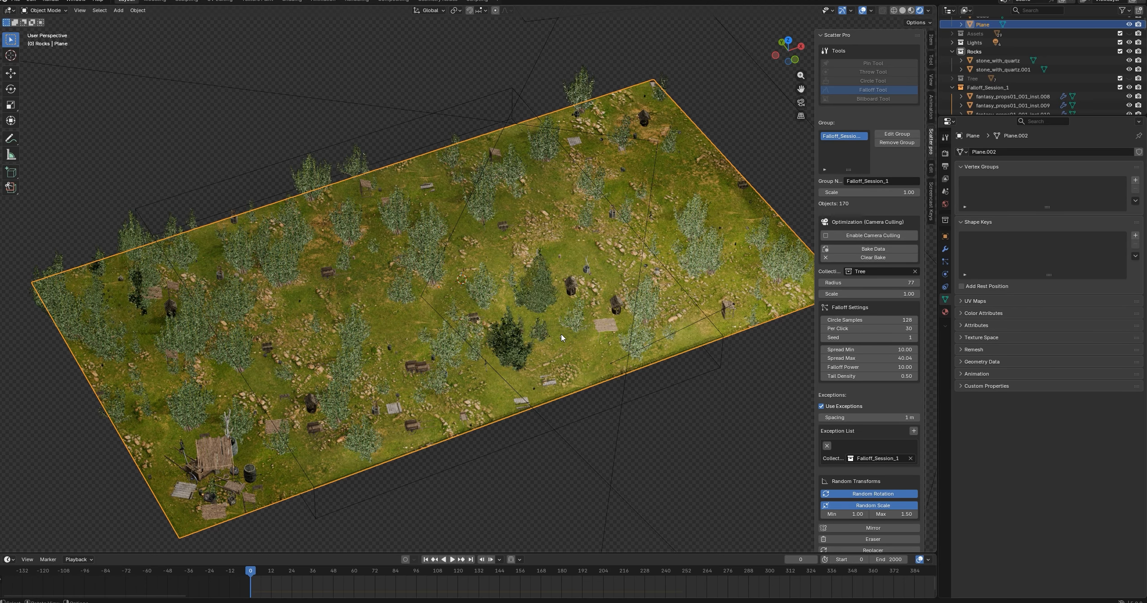
{"action": "key", "text": "Return"}
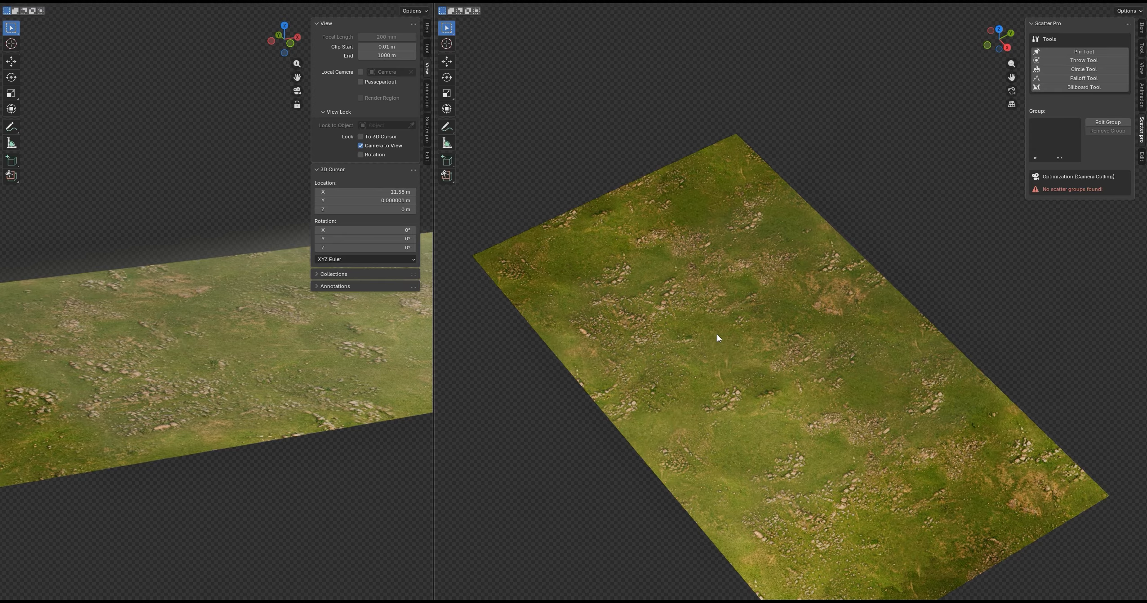
Paint tree billboards across the terrain with the Billboard tool at radius 125, and check how they face the moving camera.
{"action": "left_click", "coordinate": [1081, 87]}
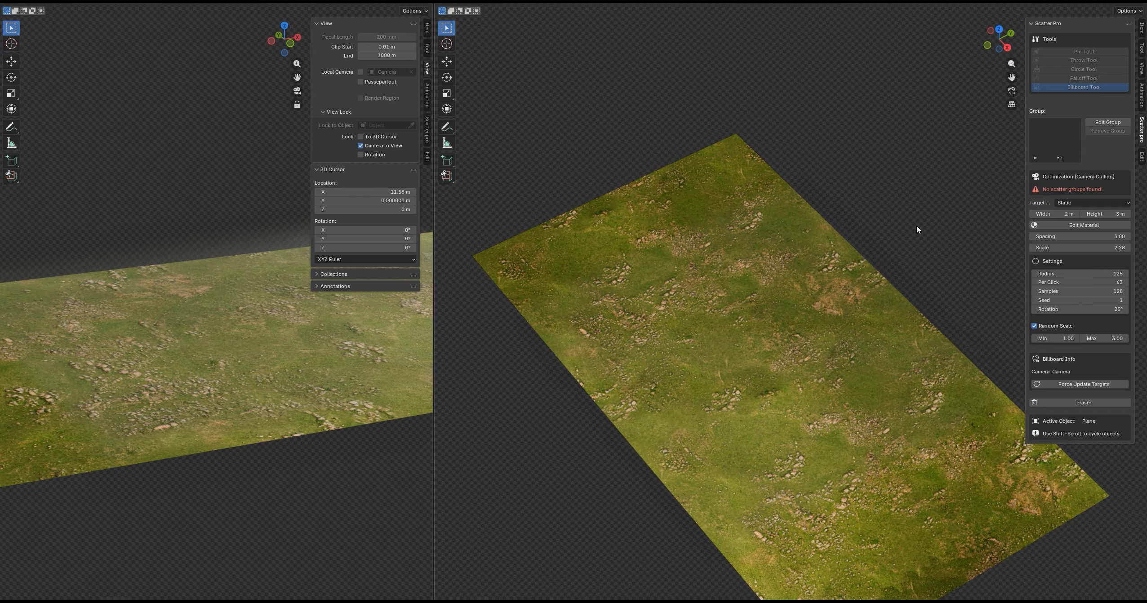
{"action": "mouse_move", "coordinate": [670, 347]}
{"action": "left_mouse_down"}
{"action": "mouse_move", "coordinate": [681, 376]}
{"action": "mouse_move", "coordinate": [563, 276]}
{"action": "mouse_move", "coordinate": [633, 231]}
{"action": "mouse_move", "coordinate": [686, 224]}
{"action": "mouse_move", "coordinate": [812, 296]}
{"action": "mouse_move", "coordinate": [887, 392]}
{"action": "mouse_move", "coordinate": [764, 342]}
{"action": "mouse_move", "coordinate": [787, 379]}
{"action": "left_mouse_up"}
{"action": "mouse_move", "coordinate": [788, 476]}
{"action": "left_mouse_down"}
{"action": "mouse_move", "coordinate": [759, 455]}
{"action": "mouse_move", "coordinate": [752, 471]}
{"action": "mouse_move", "coordinate": [794, 543]}
{"action": "mouse_move", "coordinate": [837, 576]}
{"action": "mouse_move", "coordinate": [882, 531]}
{"action": "mouse_move", "coordinate": [945, 535]}
{"action": "mouse_move", "coordinate": [994, 486]}
{"action": "mouse_move", "coordinate": [925, 425]}
{"action": "mouse_move", "coordinate": [872, 463]}
{"action": "left_mouse_up"}
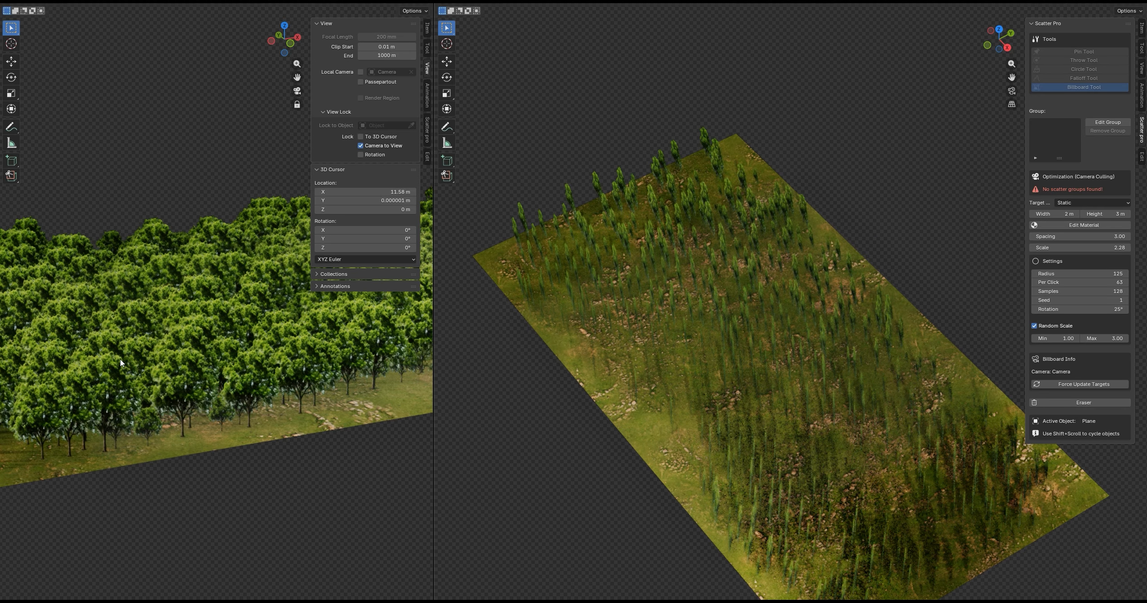
{"action": "middle_click_drag", "start_coordinate": [120, 362], "coordinate": [309, 368]}
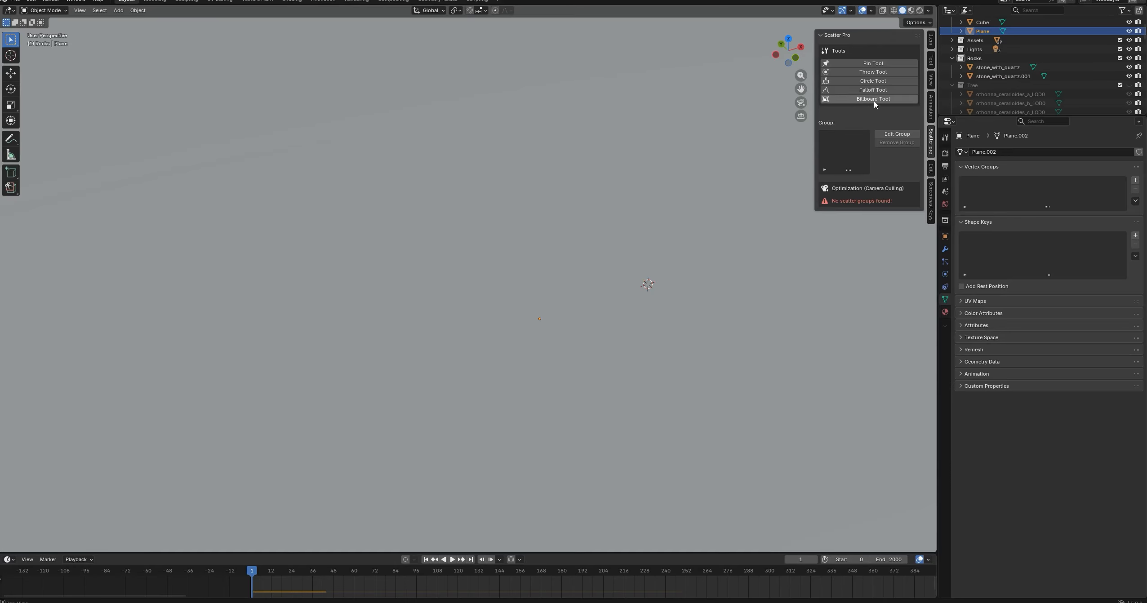
Preview billboard planes on the ground with the Billboard tool, trying a width of 10 m and a height of 20 m.
{"action": "left_click", "coordinate": [510, 333]}
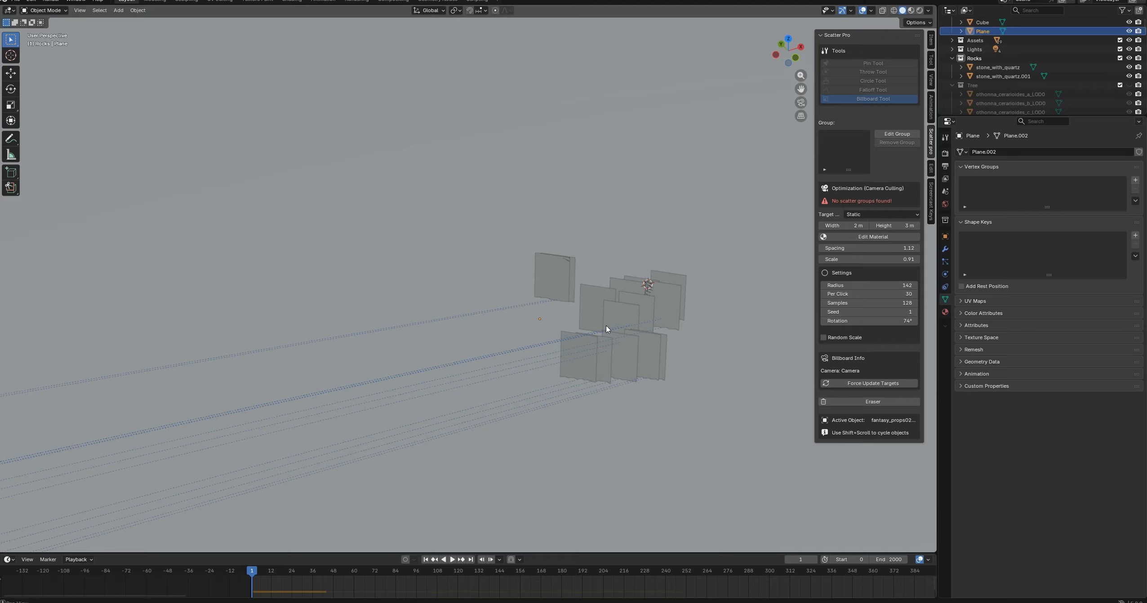
{"action": "left_click", "coordinate": [831, 226]}
{"action": "type", "text": "10"}
{"action": "key", "text": "Return"}
{"action": "left_click", "coordinate": [895, 225]}
{"action": "type", "text": "20"}
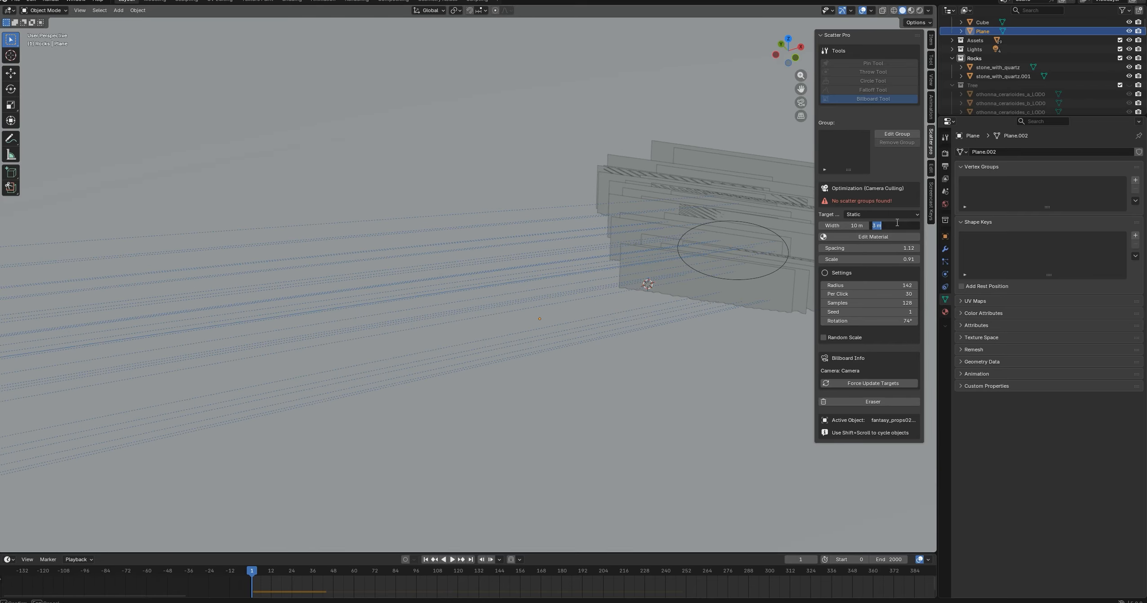
{"action": "key", "text": "Return"}
Set the billboards' height to 5 m and width to 3 m, and preview the tree billboards on the grass.
{"action": "left_click", "coordinate": [882, 225]}
{"action": "type", "text": "1"}
{"action": "key", "text": "Return"}
{"action": "left_click", "coordinate": [835, 226]}
{"action": "type", "text": "3"}
{"action": "key", "text": "Return"}
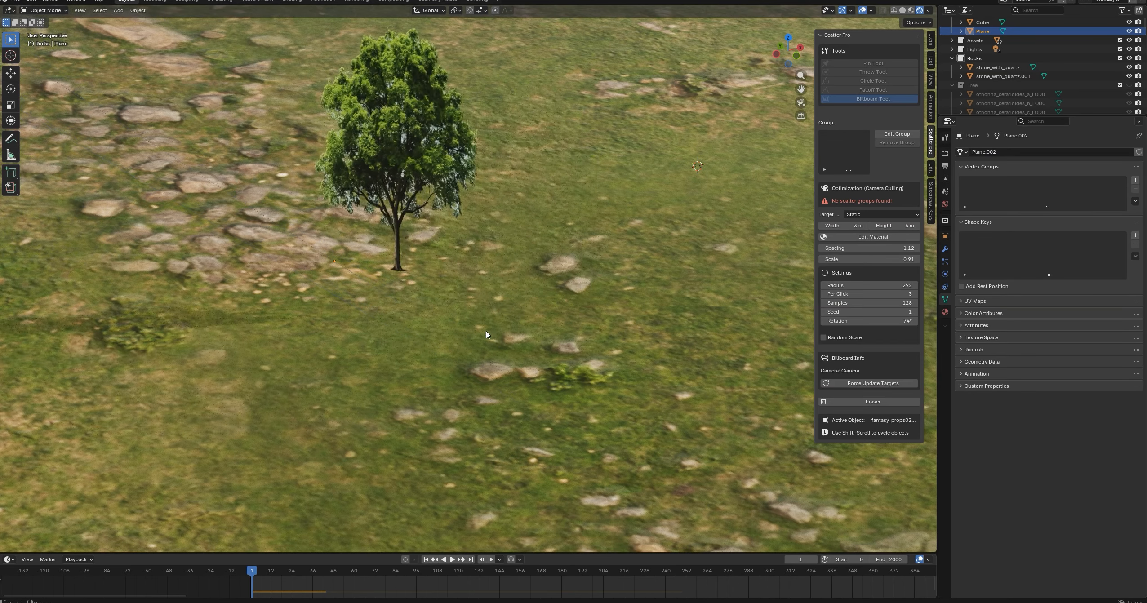
{"action": "left_click", "coordinate": [486, 331]}
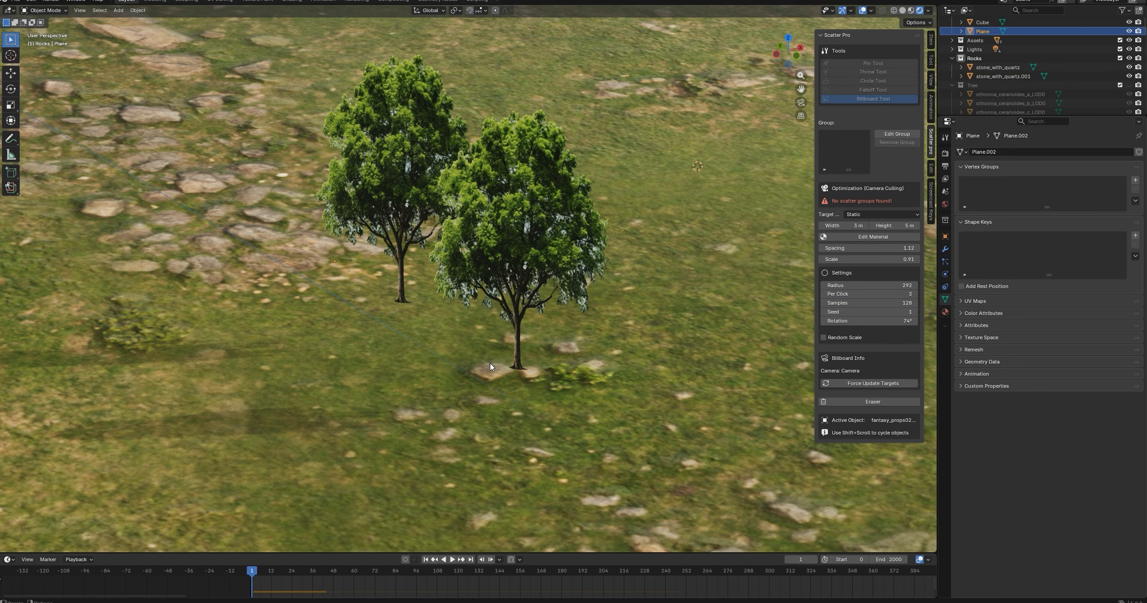
Open the billboard material for editing and change the Principled BSDF base color, trying red and other hues.
{"action": "left_click", "coordinate": [873, 236]}
{"action": "middle_click_drag", "start_coordinate": [450, 264], "coordinate": [477, 243]}
{"action": "right_click_drag", "start_coordinate": [475, 247], "coordinate": [465, 337], "text": "ctrl"}
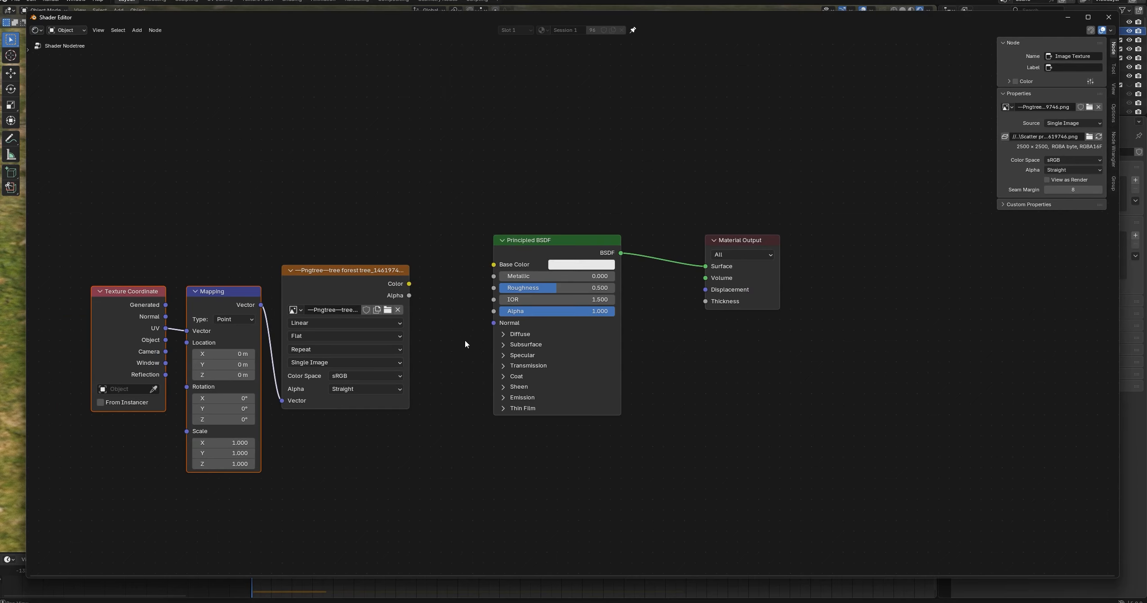
{"action": "left_click", "coordinate": [580, 265]}
{"action": "left_click", "coordinate": [557, 94]}
{"action": "left_click", "coordinate": [1066, 16]}
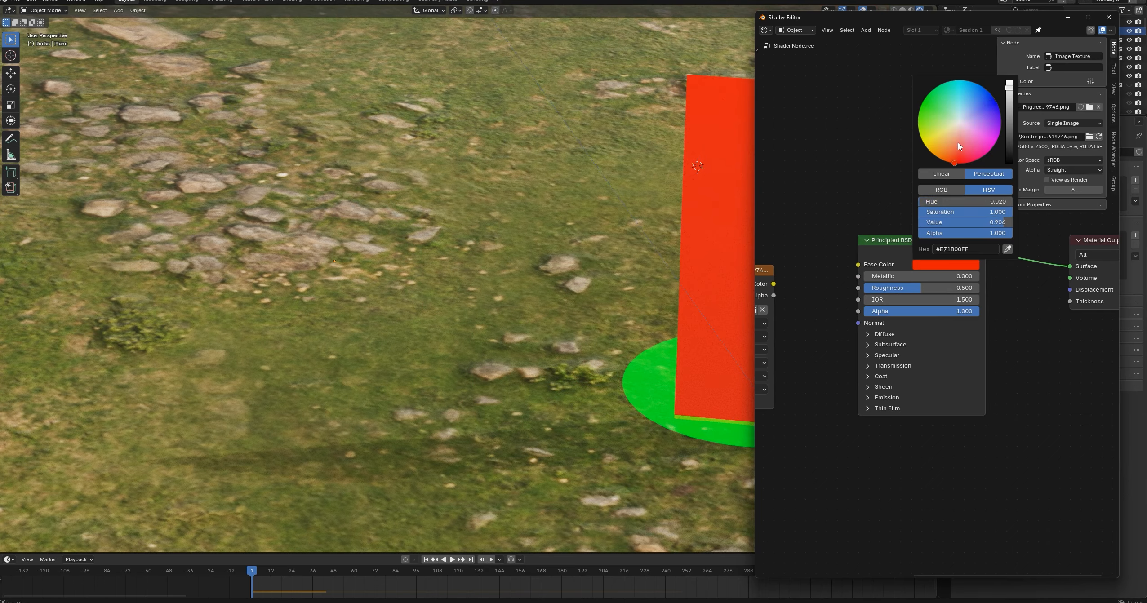
{"action": "left_click_drag", "start_coordinate": [959, 146], "coordinate": [987, 135]}
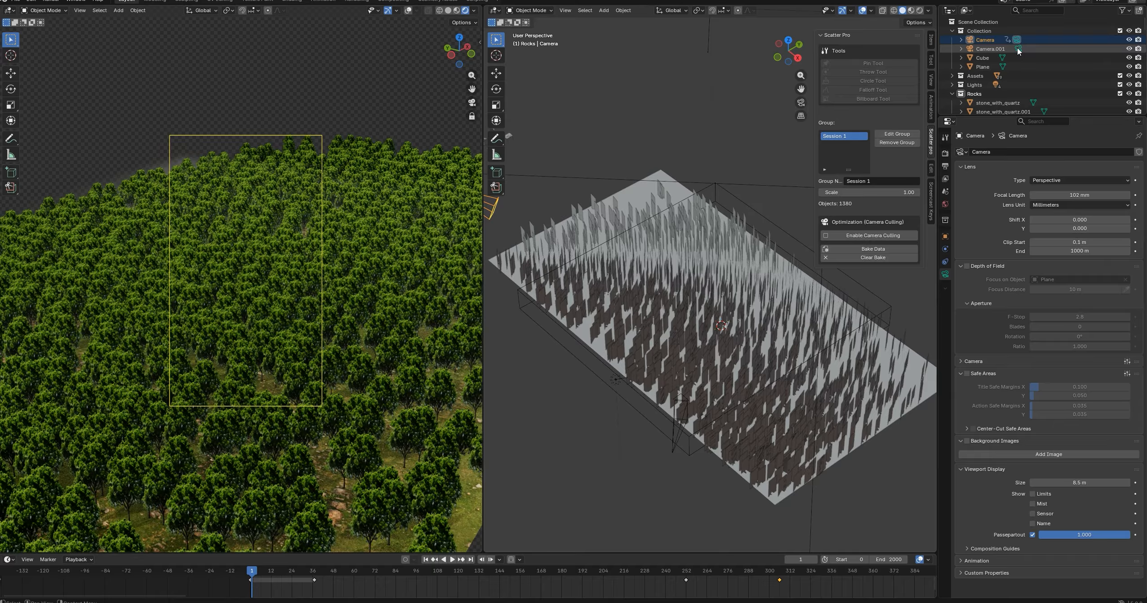
Switch the active camera to Camera.001 and back to Camera to compare which way the billboards face.
{"action": "left_click", "coordinate": [1018, 50]}
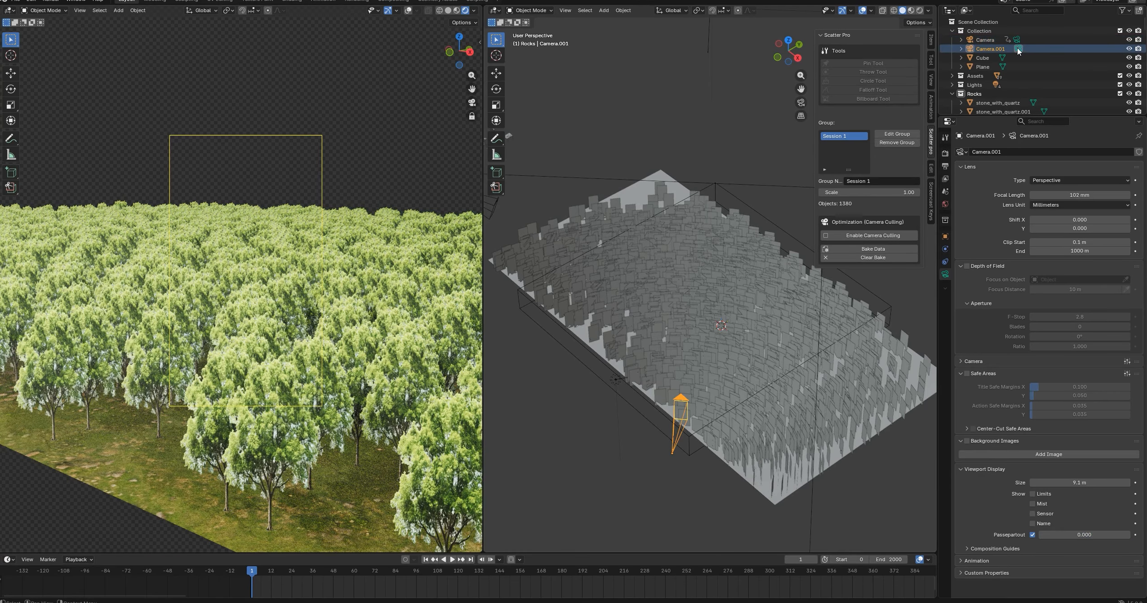
{"action": "middle_click_drag", "start_coordinate": [656, 235], "coordinate": [611, 243]}
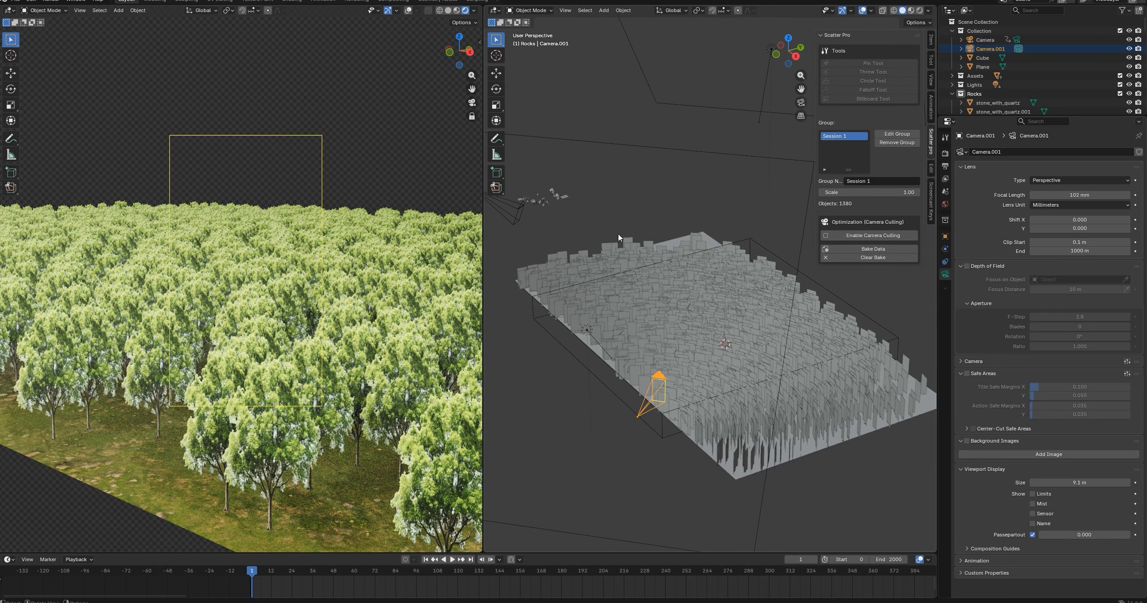
{"action": "left_click", "coordinate": [1017, 40]}
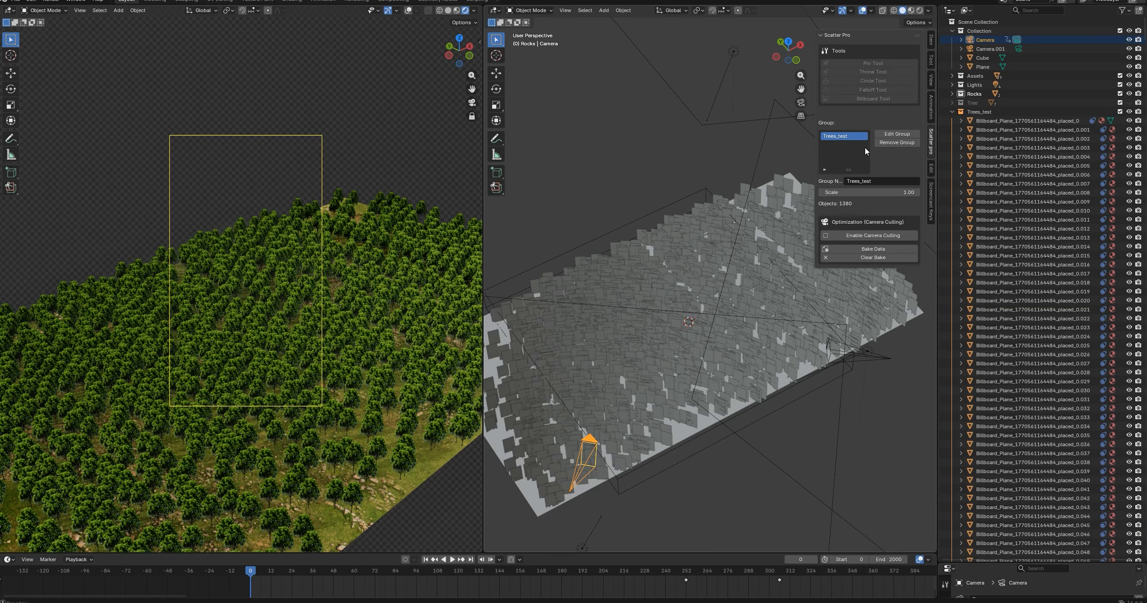
Remove the Trees_test scatter group, then undo the removal.
{"action": "left_click", "coordinate": [876, 144]}
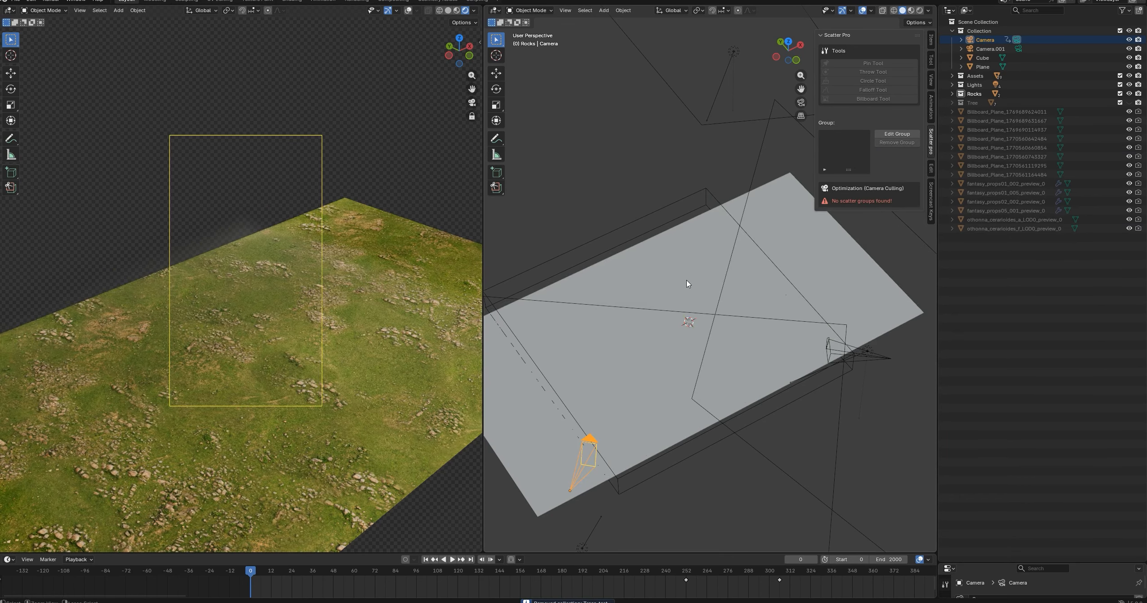
{"action": "key", "text": "ctrl+z"}
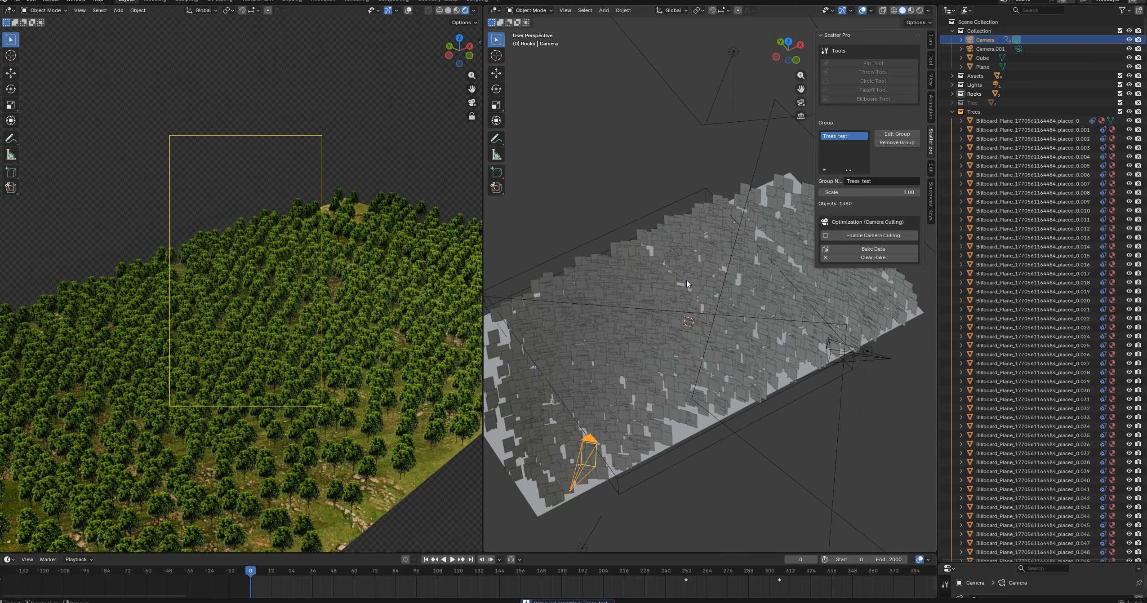
Rename the billboard scatter group to Tr.
{"action": "left_click", "coordinate": [895, 181]}
{"action": "left_click", "coordinate": [895, 181]}
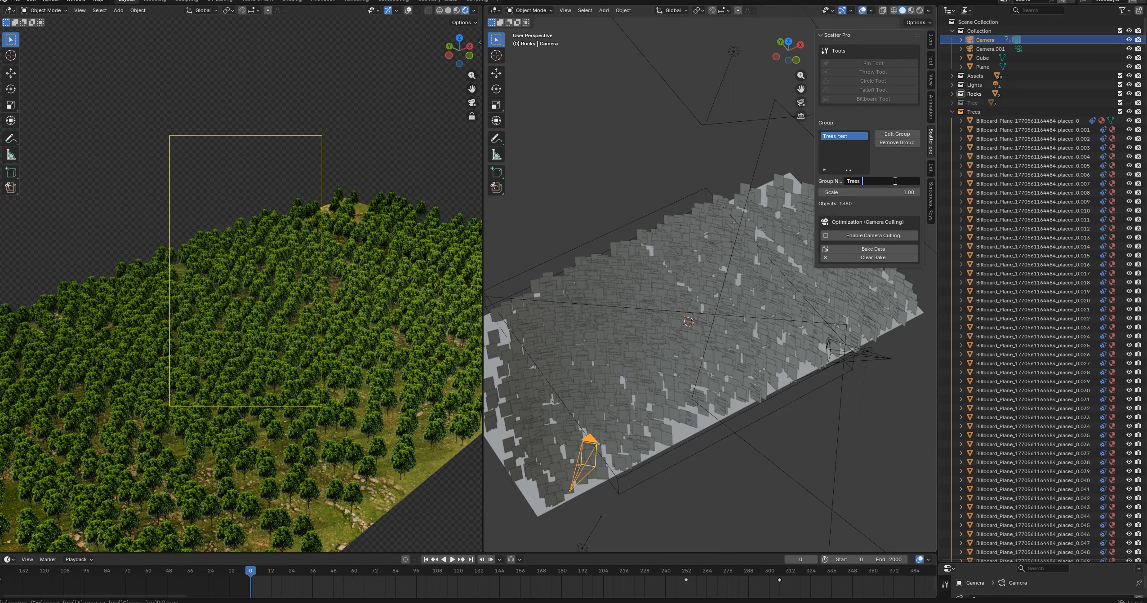
{"action": "key", "text": "Return"}
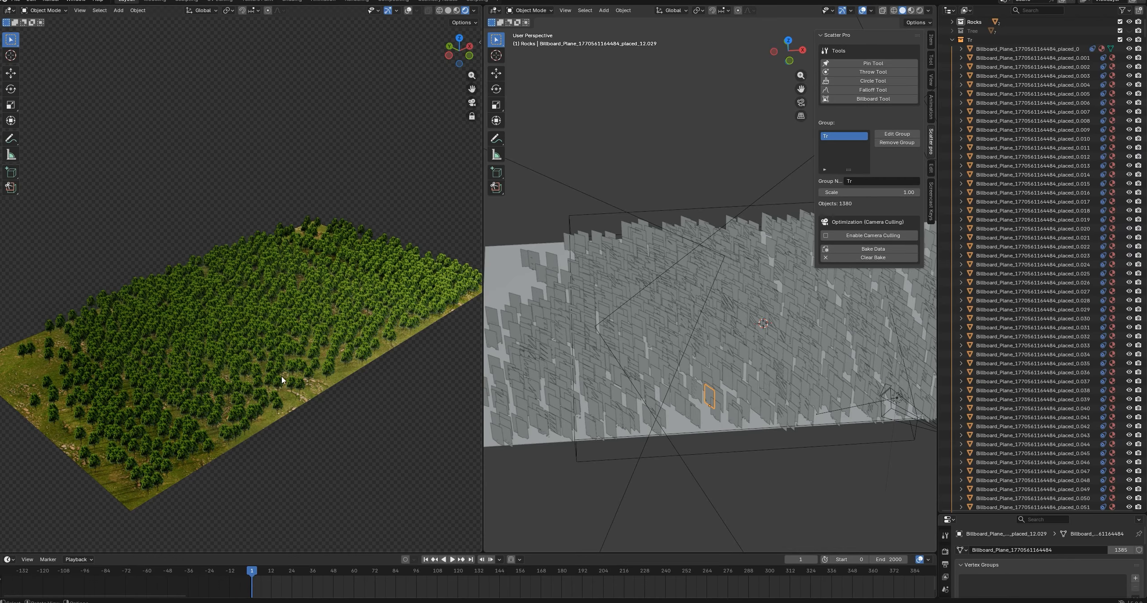
Select individual tree billboards in the scene and in the group's object list to examine them as separate objects.
{"action": "middle_click_drag", "start_coordinate": [692, 322], "coordinate": [754, 379]}
{"action": "left_click", "coordinate": [720, 373]}
{"action": "left_click", "coordinate": [679, 364]}
{"action": "left_click", "coordinate": [726, 337]}
{"action": "left_click", "coordinate": [1021, 168]}
{"action": "left_click", "coordinate": [1015, 185]}
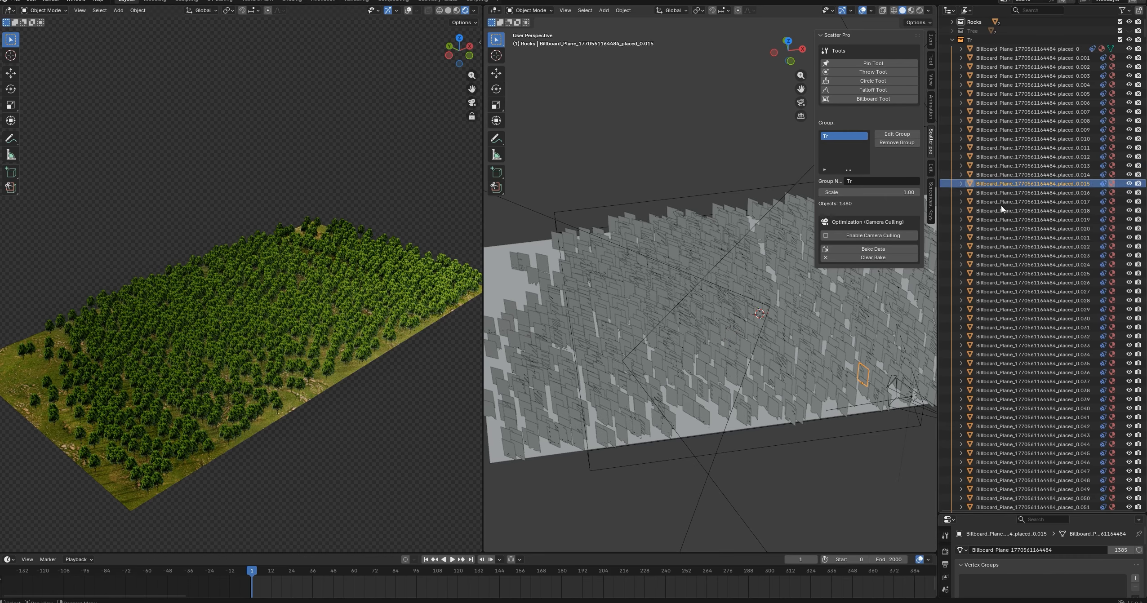
{"action": "left_click", "coordinate": [987, 238]}
{"action": "left_click", "coordinate": [1008, 284]}
{"action": "left_click", "coordinate": [1015, 328]}
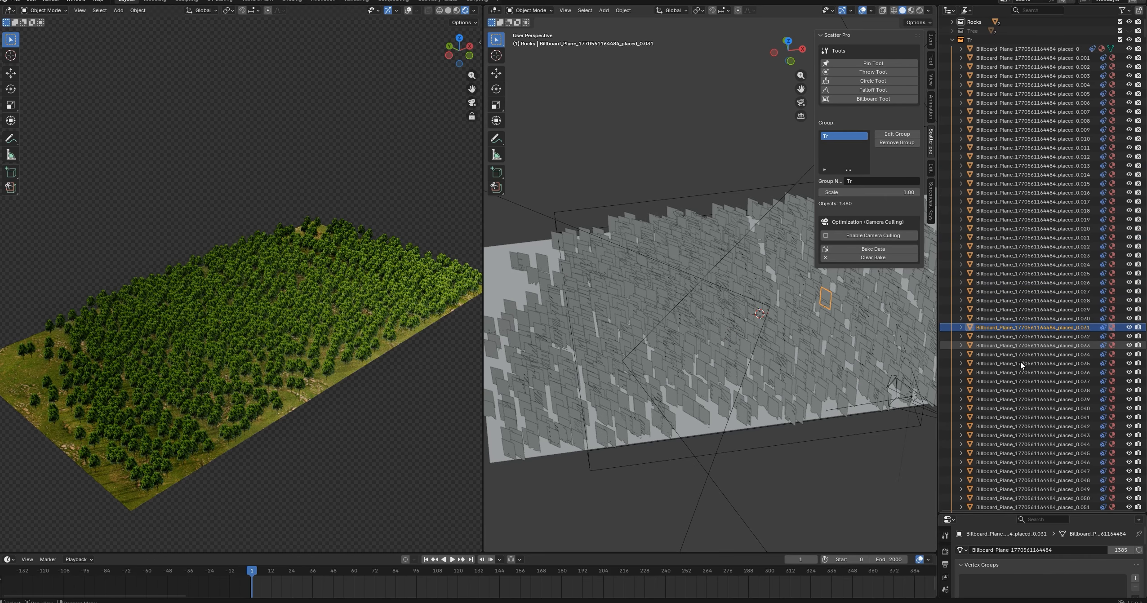
{"action": "left_click", "coordinate": [1020, 364]}
{"action": "left_click", "coordinate": [1024, 383]}
{"action": "left_click", "coordinate": [1023, 318]}
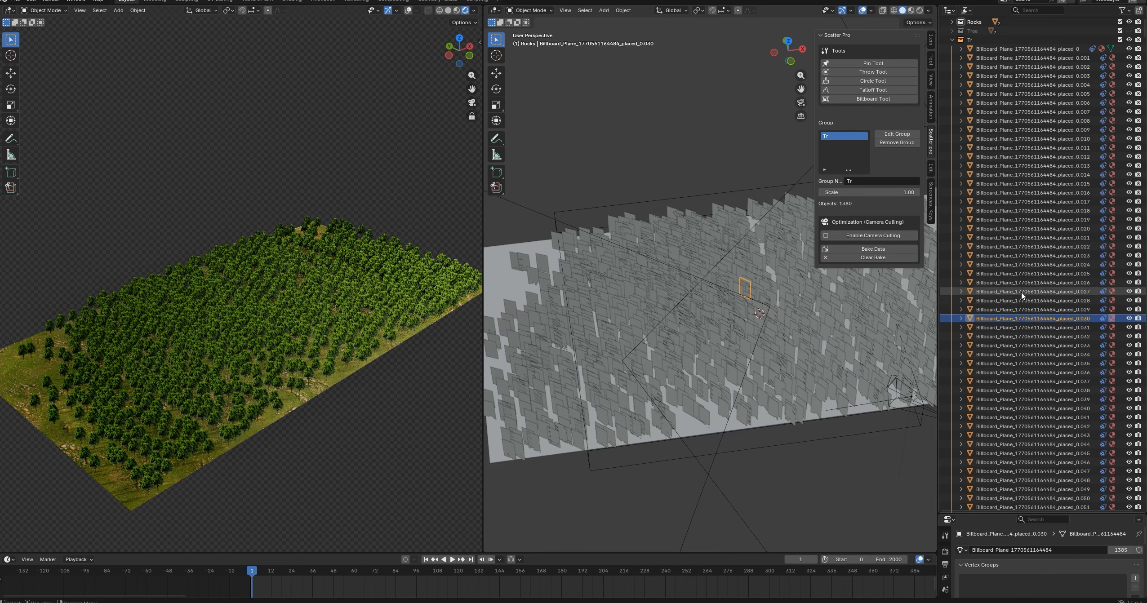
Select several individual billboard planes in the object list, ending with placed_0.016, to examine each one in the scene.
{"action": "left_click", "coordinate": [1027, 291]}
{"action": "left_click", "coordinate": [1030, 264]}
{"action": "left_click", "coordinate": [1031, 228]}
{"action": "left_click", "coordinate": [1032, 193]}
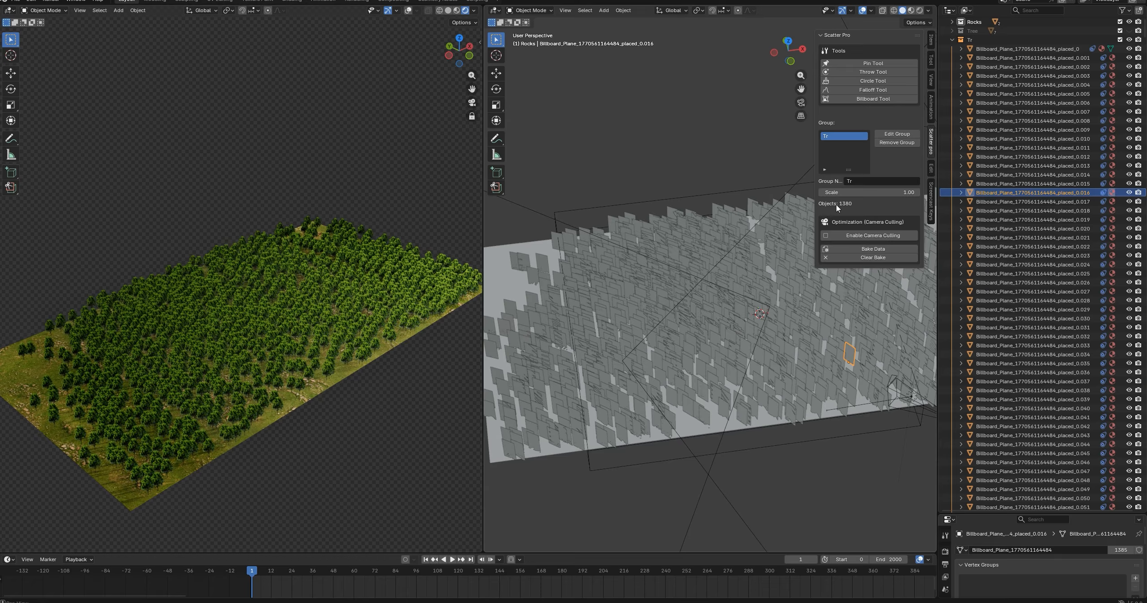
Rename the tree billboard scatter group to Trees and reopen it for editing with the Eraser.
{"action": "left_click", "coordinate": [873, 181]}
{"action": "key", "text": "BackSpace"}
{"action": "type", "text": "rees"}
{"action": "key", "text": "Return"}
{"action": "left_click", "coordinate": [898, 134]}
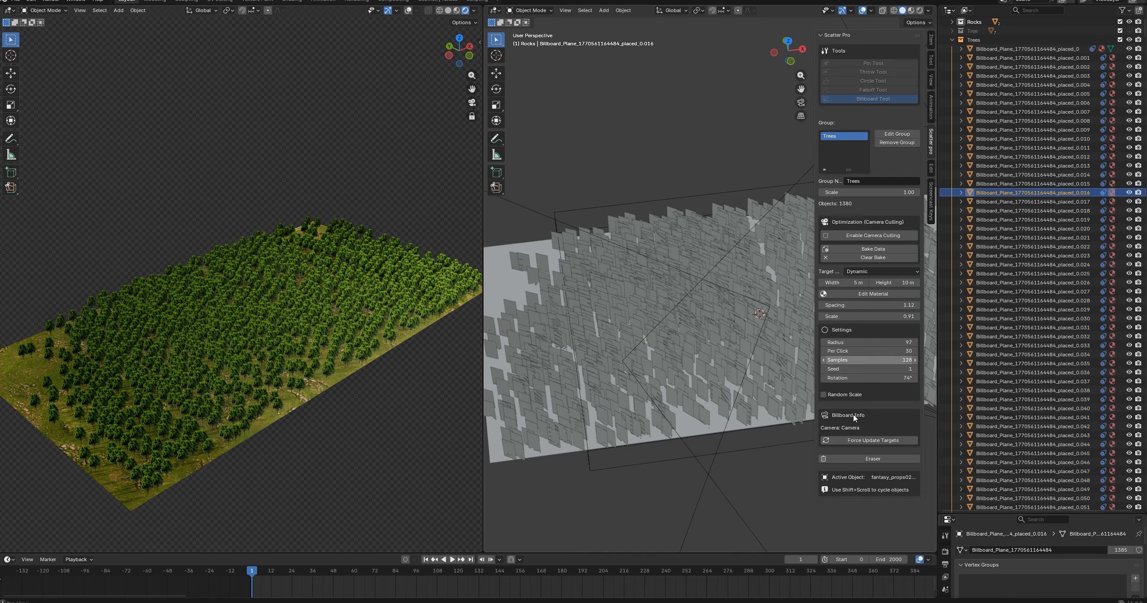
{"action": "left_click", "coordinate": [856, 459]}
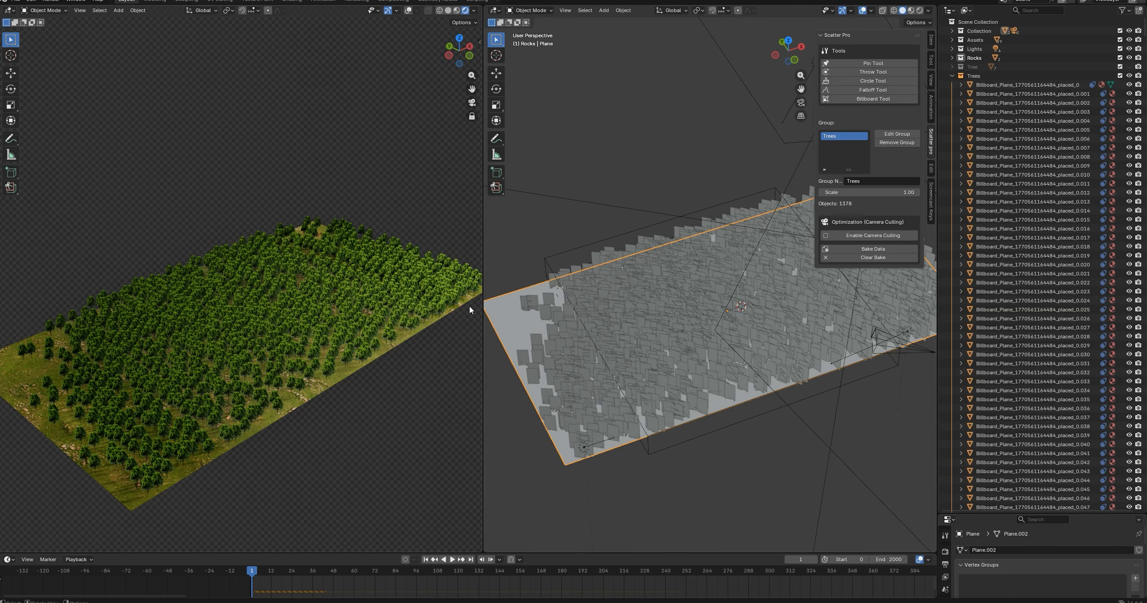
Remove the Trees scatter group and undo the removal, then try adjusting the group's scale.
{"action": "left_click", "coordinate": [897, 143]}
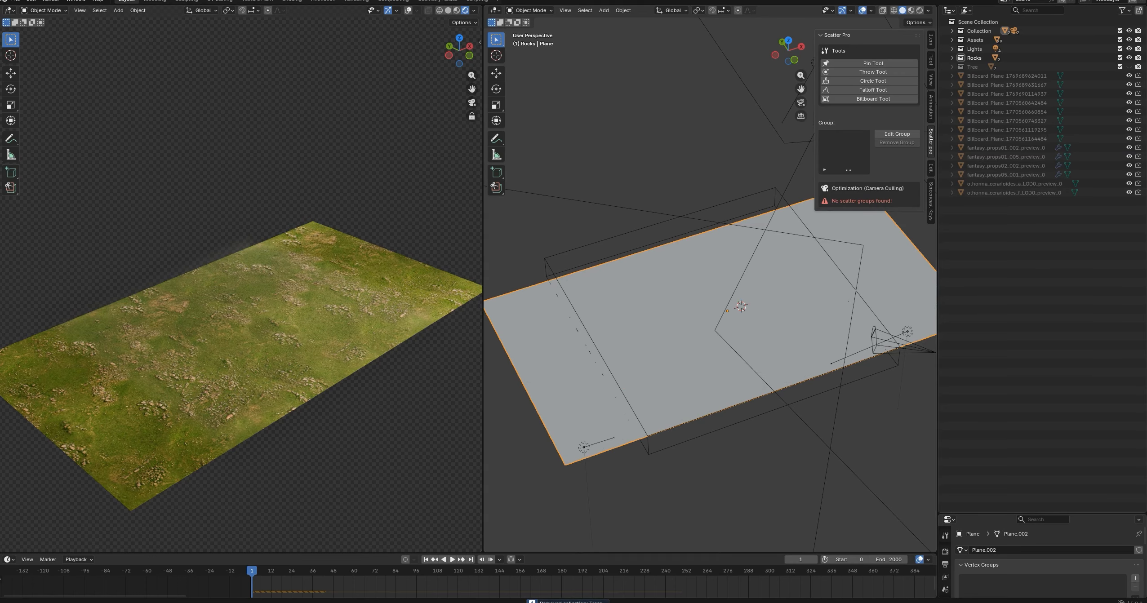
{"action": "key", "text": "ctrl+z"}
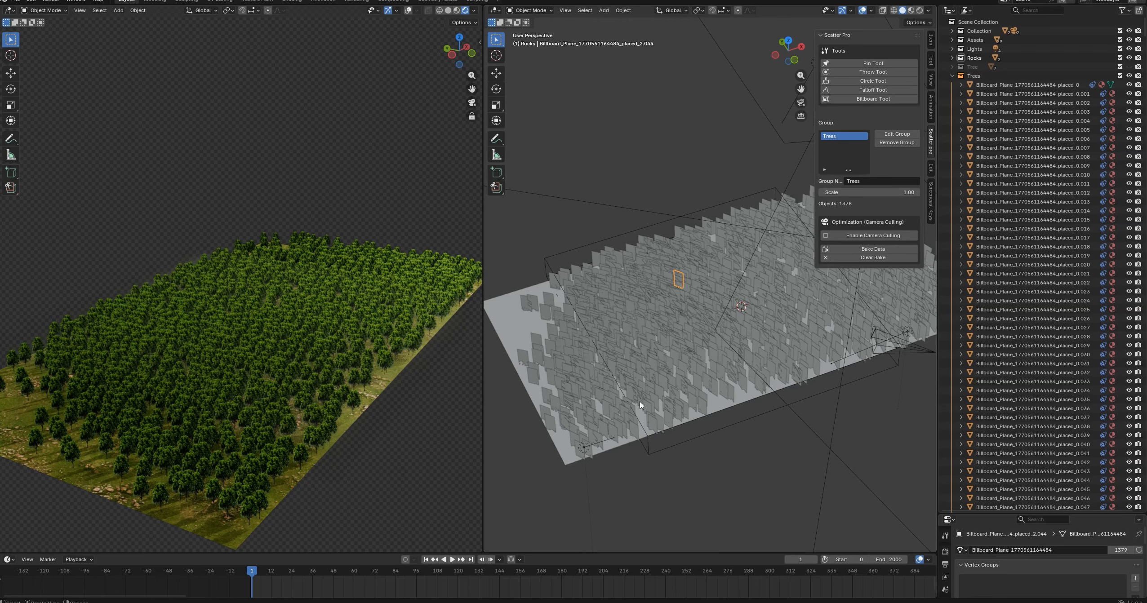
{"action": "mouse_move", "coordinate": [878, 194]}
{"action": "left_mouse_down"}
{"action": "mouse_move", "coordinate": [942, 195]}
{"action": "mouse_move", "coordinate": [827, 195]}
{"action": "mouse_move", "coordinate": [890, 195]}
{"action": "left_mouse_up"}
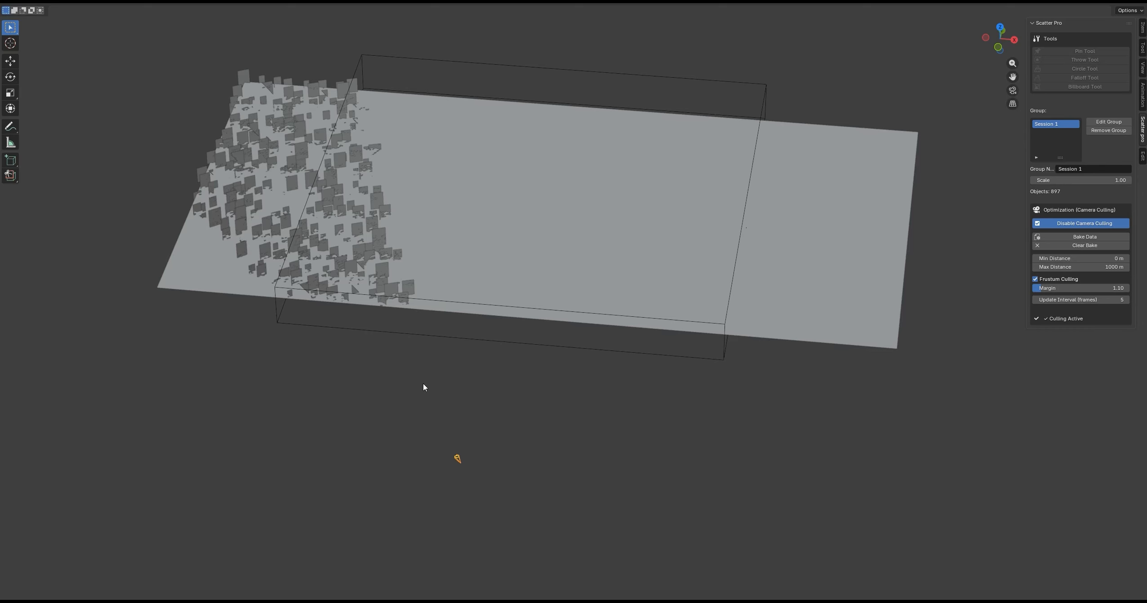
Rotate the camera about the global Z axis to test frustum culling of the billboards in Session 1.
{"action": "key", "text": "z"}
{"action": "left_click", "coordinate": [480, 444]}
{"action": "key", "text": "r"}
{"action": "key", "text": "z"}
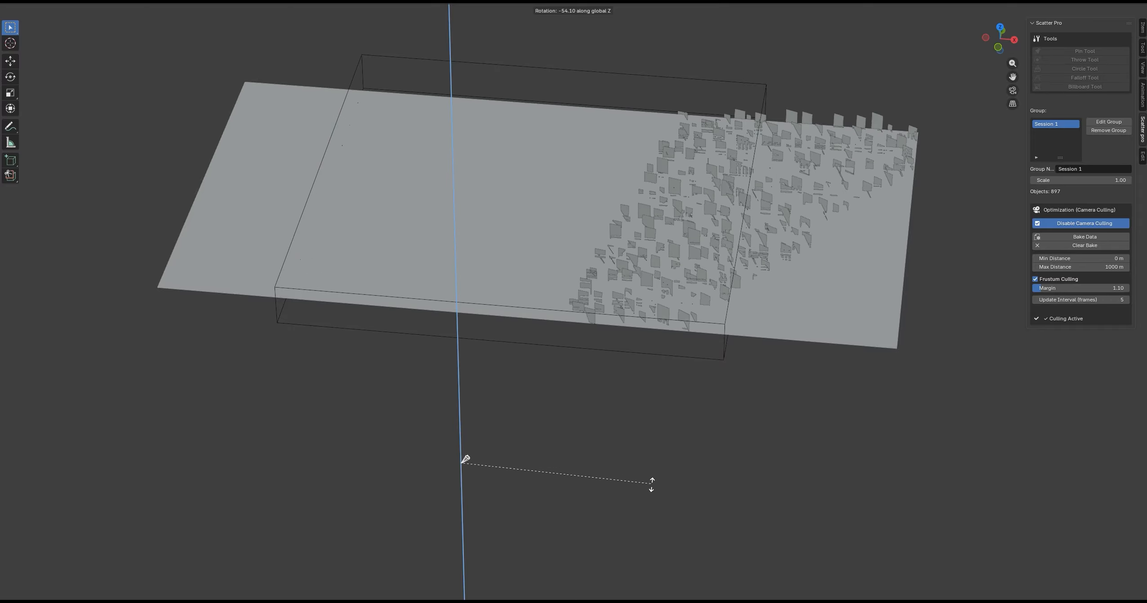
{"action": "left_click", "coordinate": [665, 515]}
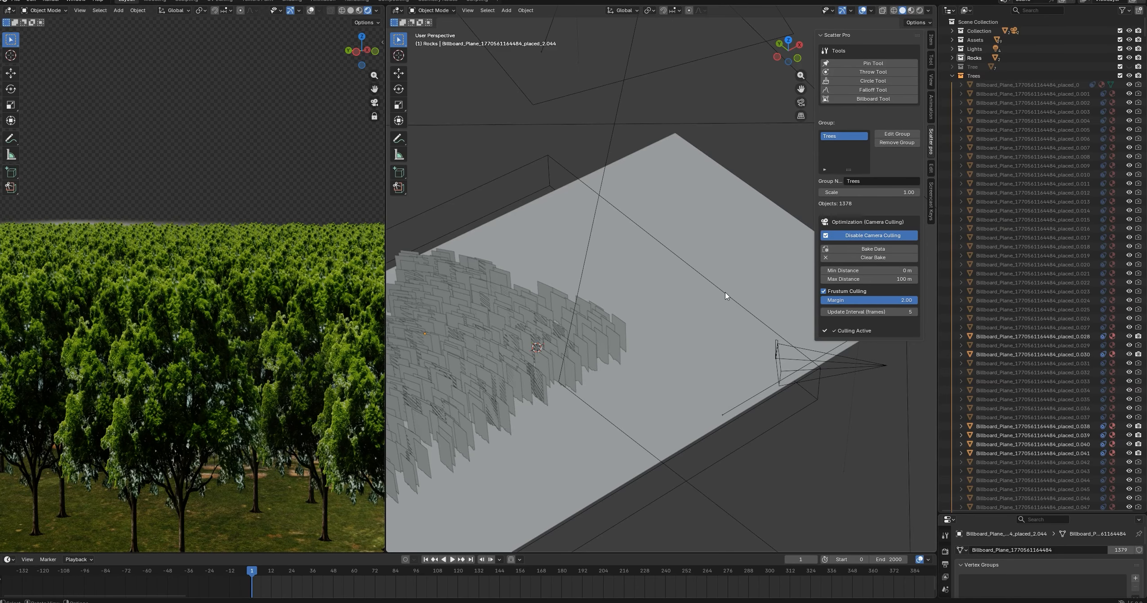
Try maximum camera culling distances of 10 m and 30 m for the Trees group.
{"action": "left_click", "coordinate": [895, 281]}
{"action": "type", "text": "10"}
{"action": "key", "text": "Return"}
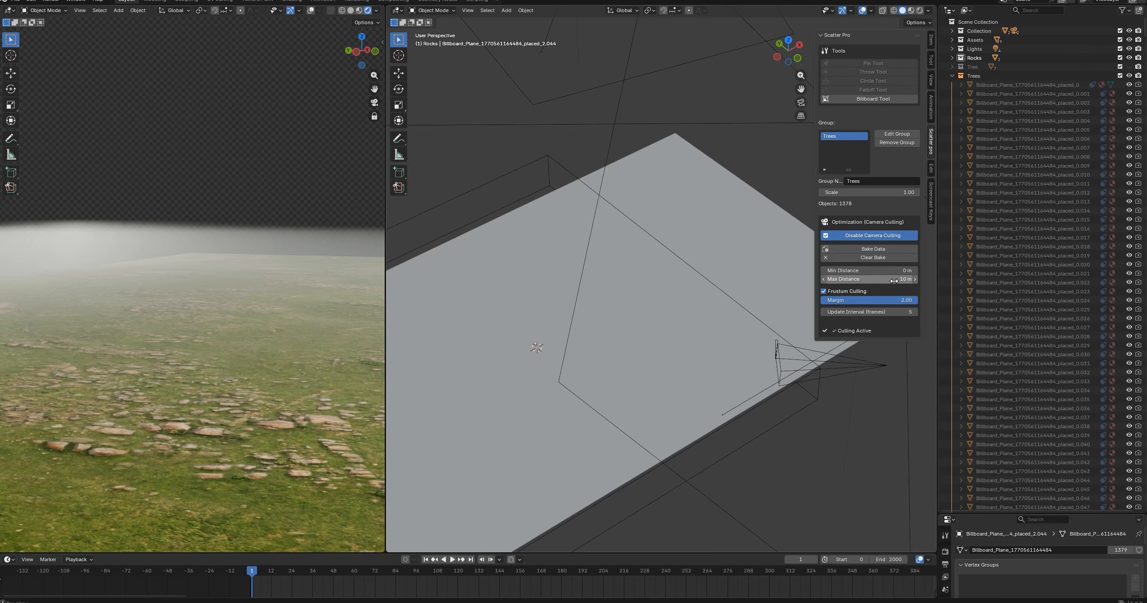
{"action": "left_click", "coordinate": [894, 280]}
{"action": "type", "text": "30"}
{"action": "key", "text": "Return"}
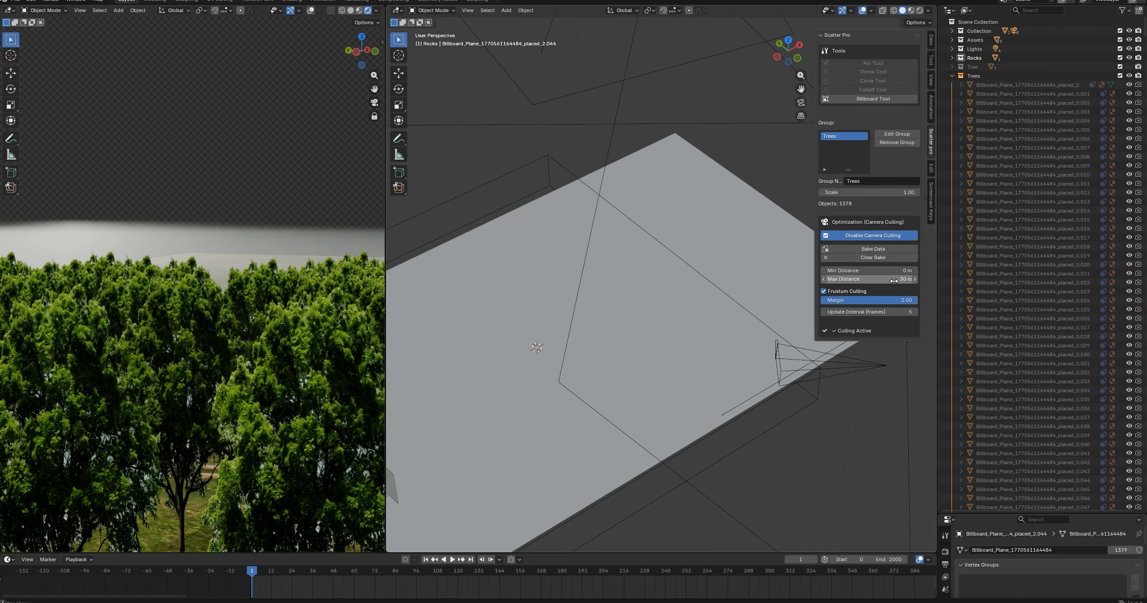
Try maximum camera culling distances of 50 m and 100 m for the Trees group.
{"action": "left_click", "coordinate": [879, 280]}
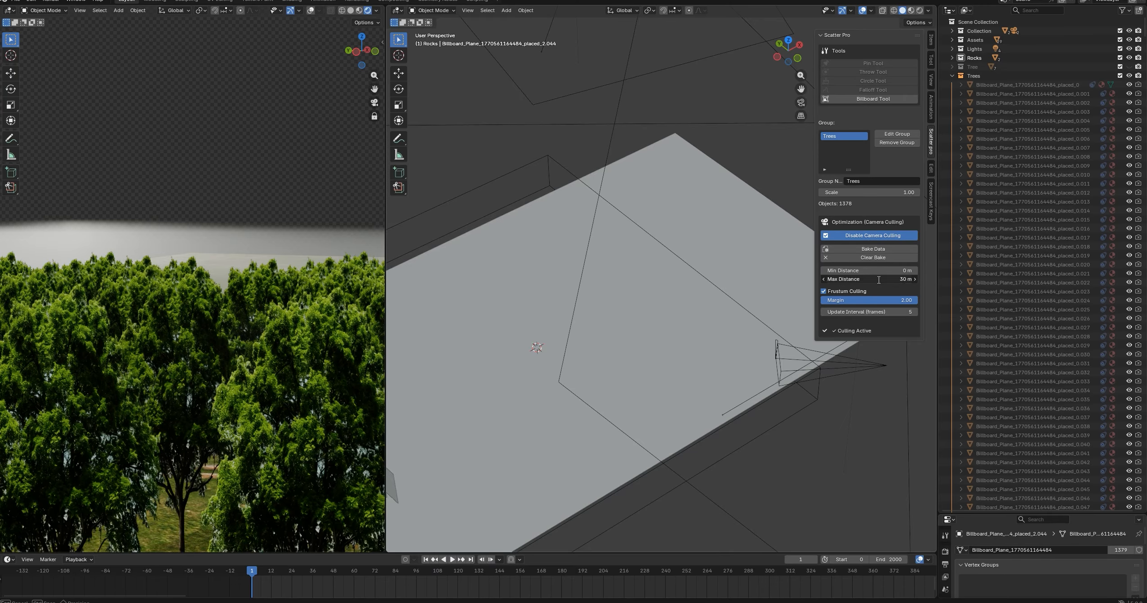
{"action": "type", "text": "50"}
{"action": "key", "text": "Return"}
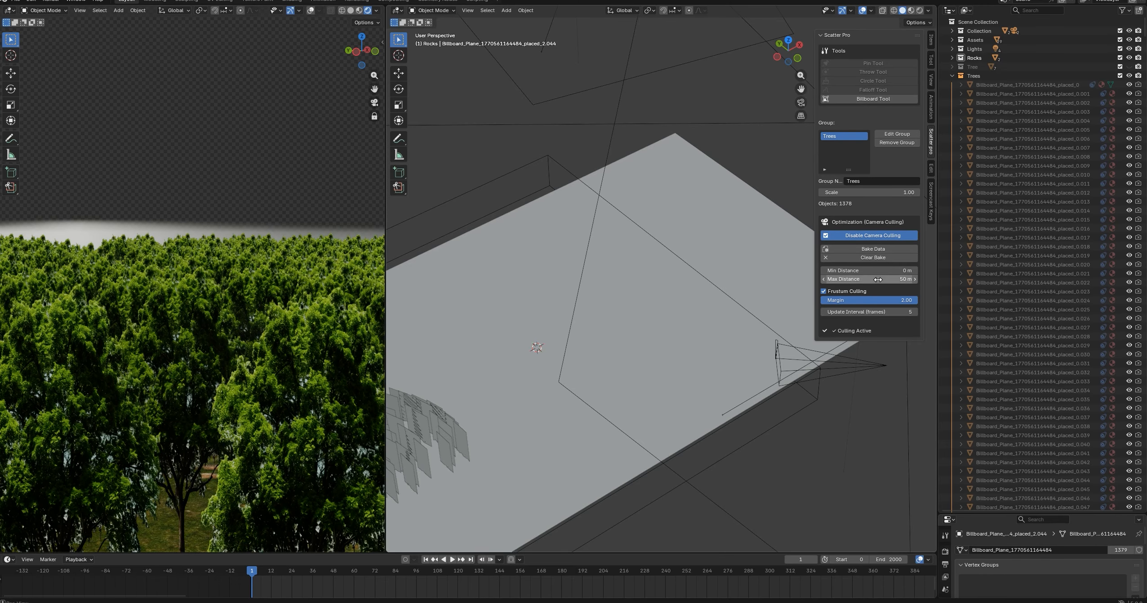
{"action": "left_click", "coordinate": [879, 280]}
{"action": "type", "text": "100"}
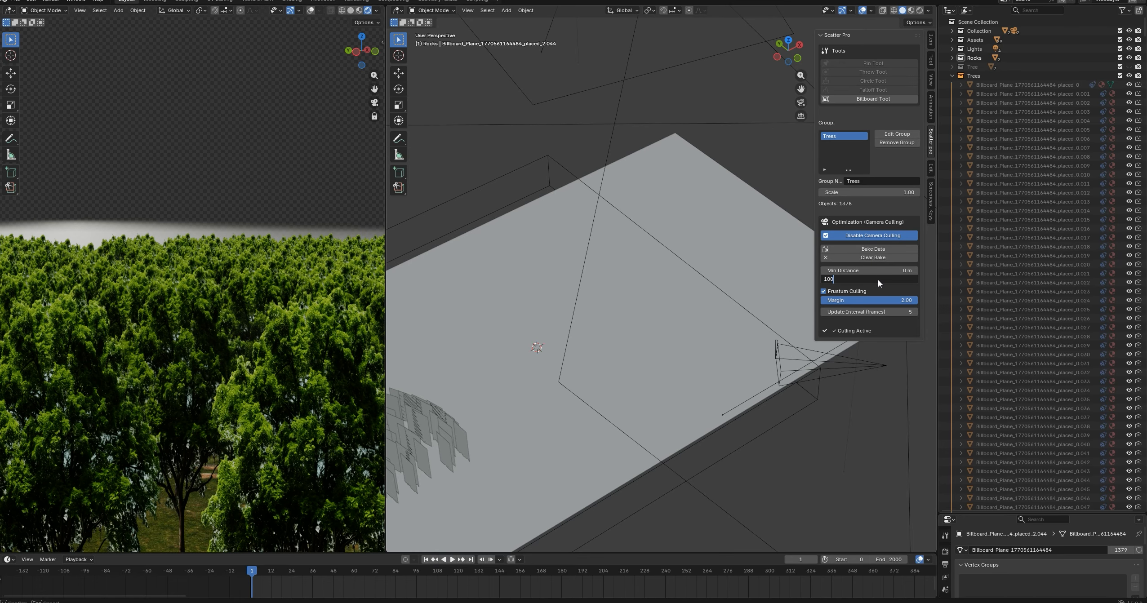
{"action": "key", "text": "Return"}
Set the maximum camera culling distance for the Trees group to 1000 m.
{"action": "left_click", "coordinate": [879, 279]}
{"action": "type", "text": "1"}
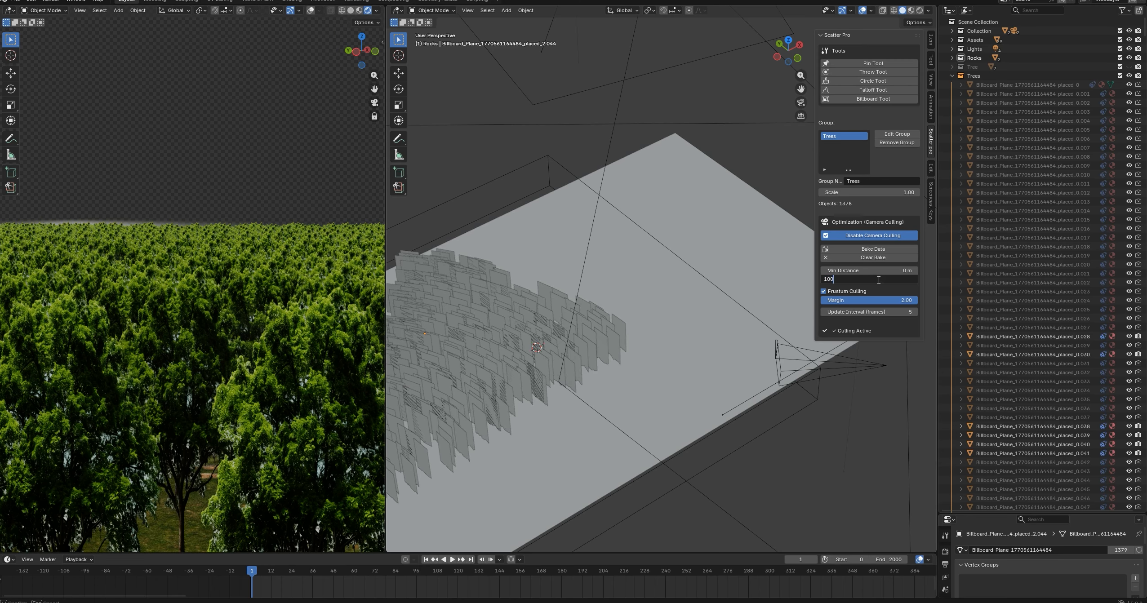
{"action": "key", "text": "Return"}
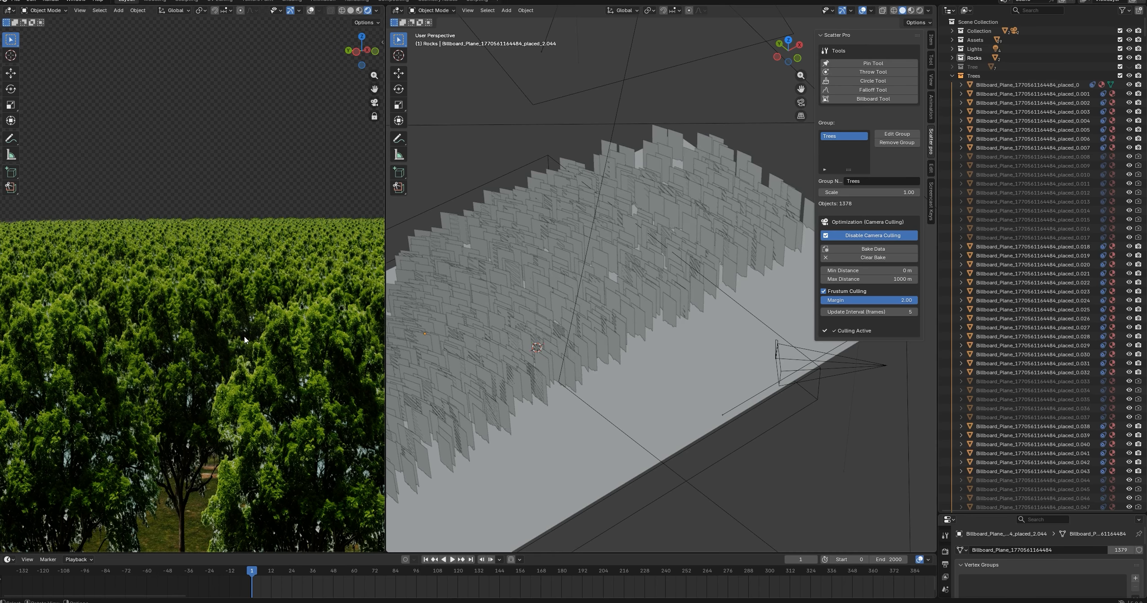
{"action": "middle_click_drag", "start_coordinate": [246, 333], "coordinate": [285, 350]}
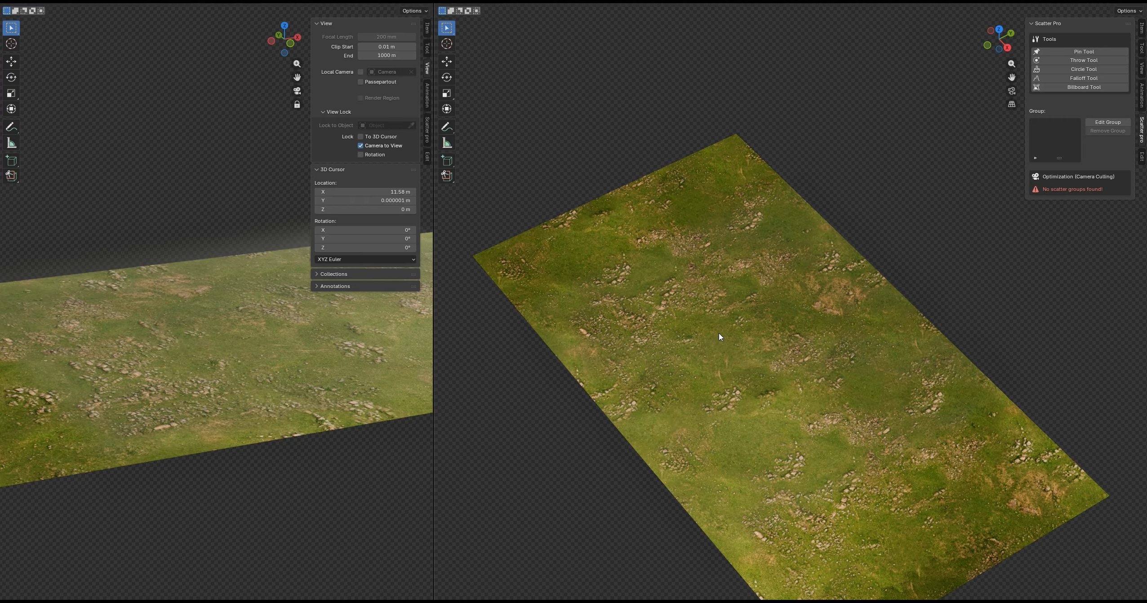
Scatter static tree billboards across the long grass plane with the Billboard tool.
{"action": "left_click", "coordinate": [1084, 87]}
{"action": "left_click", "coordinate": [684, 377]}
{"action": "mouse_move", "coordinate": [685, 376]}
{"action": "left_mouse_down"}
{"action": "mouse_move", "coordinate": [575, 270]}
{"action": "mouse_move", "coordinate": [881, 388]}
{"action": "mouse_move", "coordinate": [757, 462]}
{"action": "mouse_move", "coordinate": [846, 577]}
{"action": "mouse_move", "coordinate": [944, 517]}
{"action": "mouse_move", "coordinate": [869, 464]}
{"action": "left_mouse_up"}
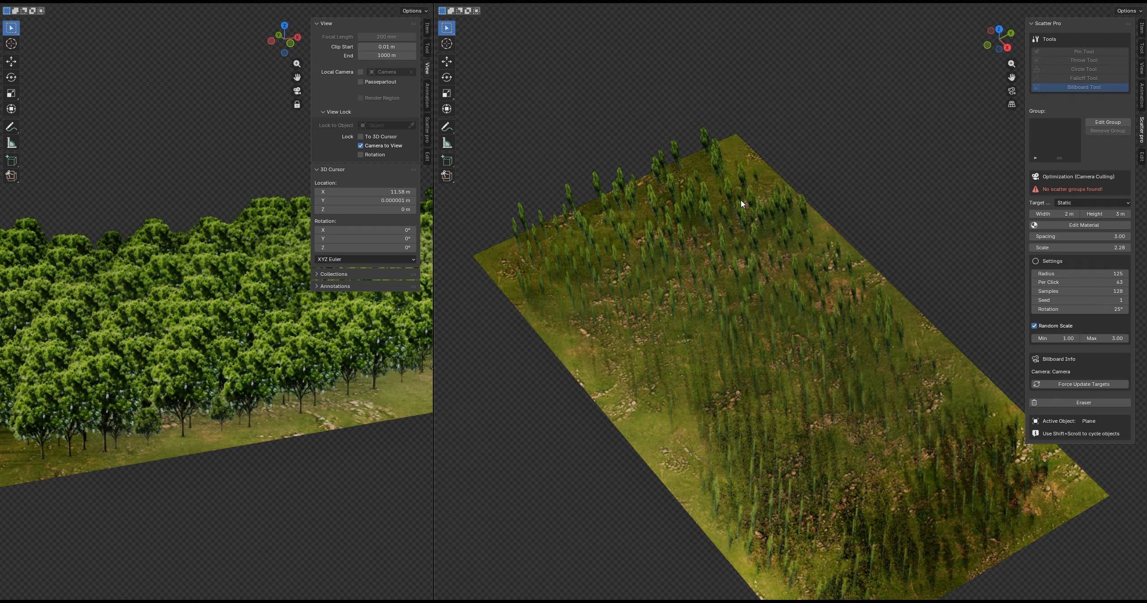
{"action": "middle_click_drag", "start_coordinate": [327, 399], "coordinate": [308, 367]}
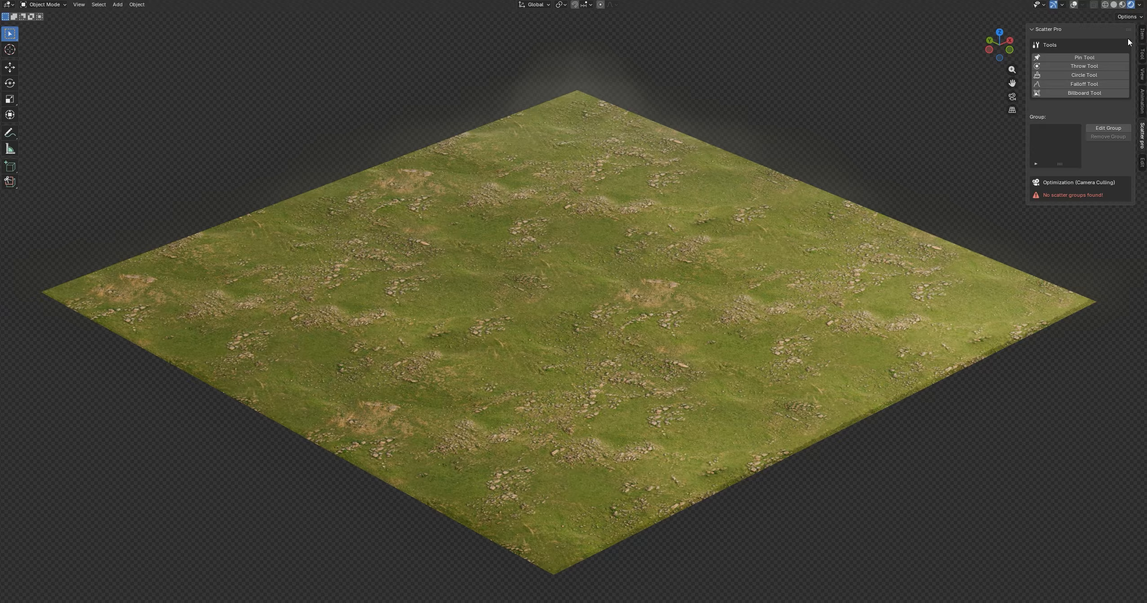
Start the Circle tool with the Tree collection, set spacing to 10 and radius to 181, and place a first tree cluster near the plane's center.
{"action": "left_click", "coordinate": [1096, 77]}
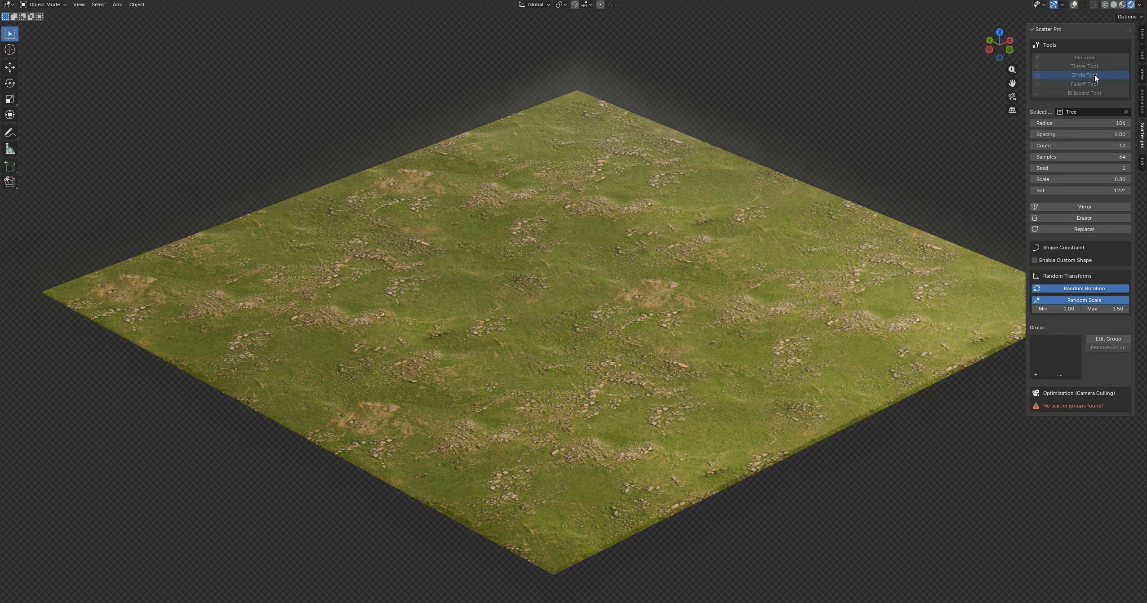
{"action": "left_click", "coordinate": [1113, 135]}
{"action": "key", "text": "Return"}
{"action": "left_click", "coordinate": [615, 400]}
{"action": "scroll", "coordinate": [619, 406], "scroll_direction": "down", "scroll_amount": 2}
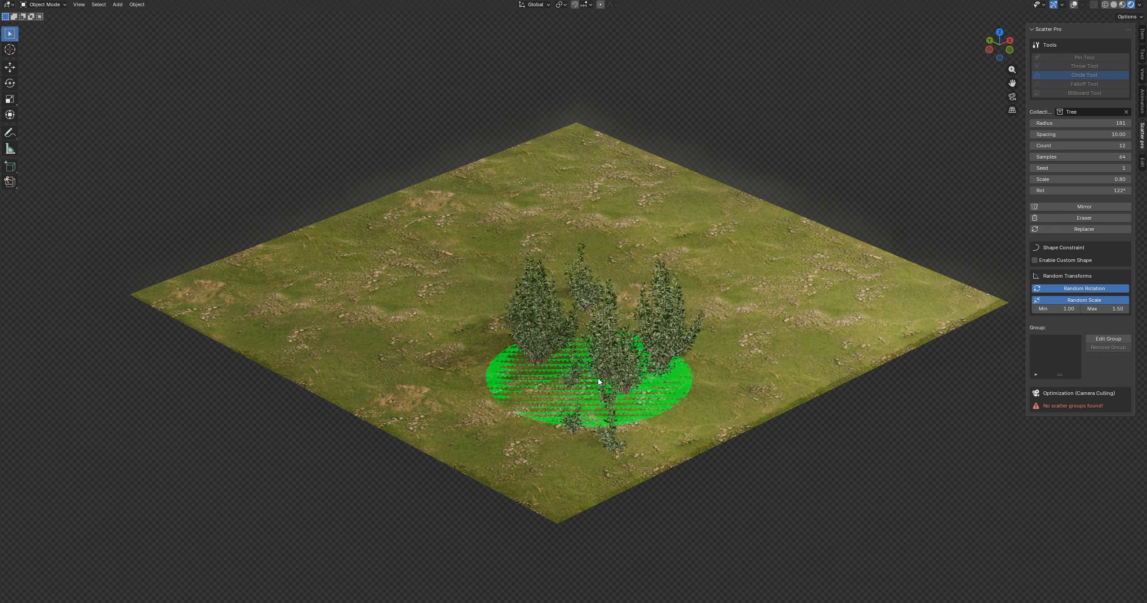
Scatter further tree clusters over the rest of the grass plane with the Circle tool and finish the scatter.
{"action": "left_click", "coordinate": [598, 258]}
{"action": "left_click", "coordinate": [391, 287]}
{"action": "left_click", "coordinate": [738, 290]}
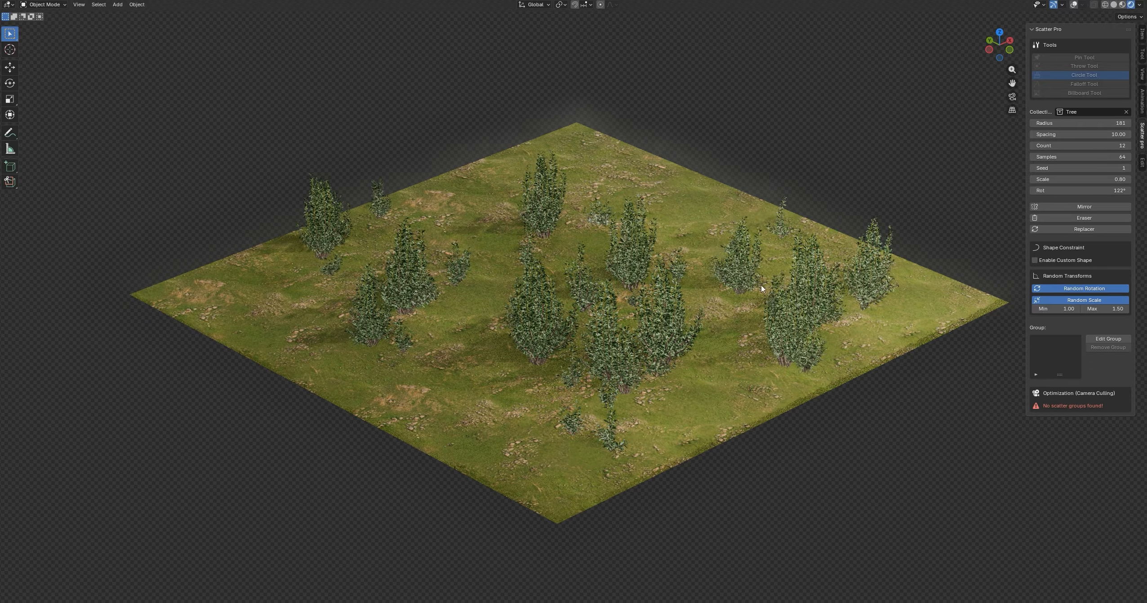
{"action": "left_click", "coordinate": [630, 171]}
{"action": "left_click", "coordinate": [464, 213]}
{"action": "left_click", "coordinate": [464, 398]}
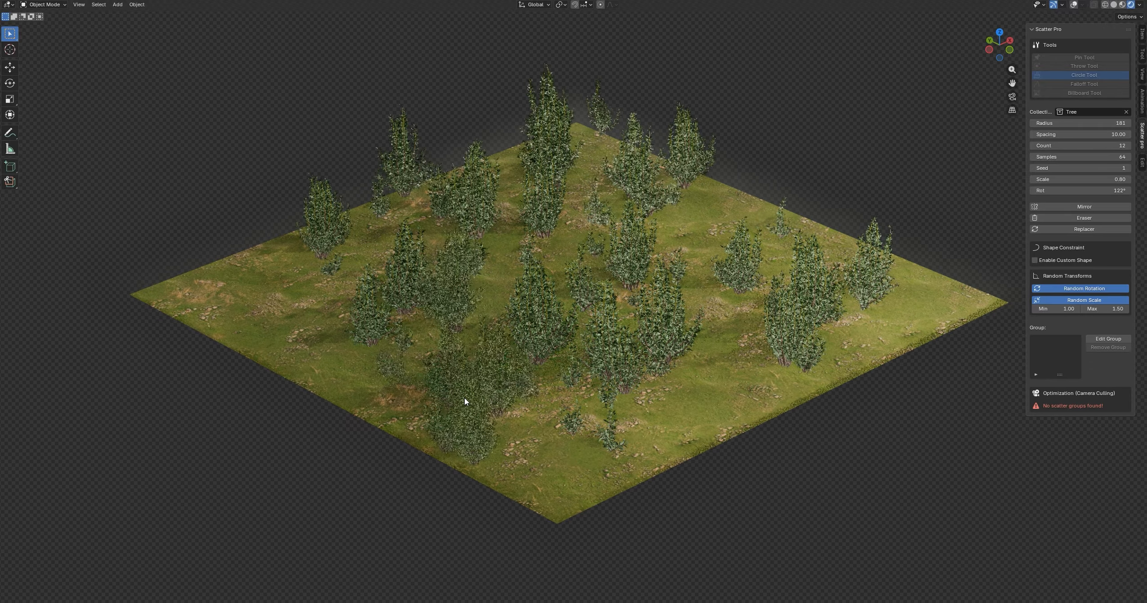
{"action": "left_click", "coordinate": [709, 399]}
{"action": "left_click", "coordinate": [255, 320]}
{"action": "left_click", "coordinate": [244, 310]}
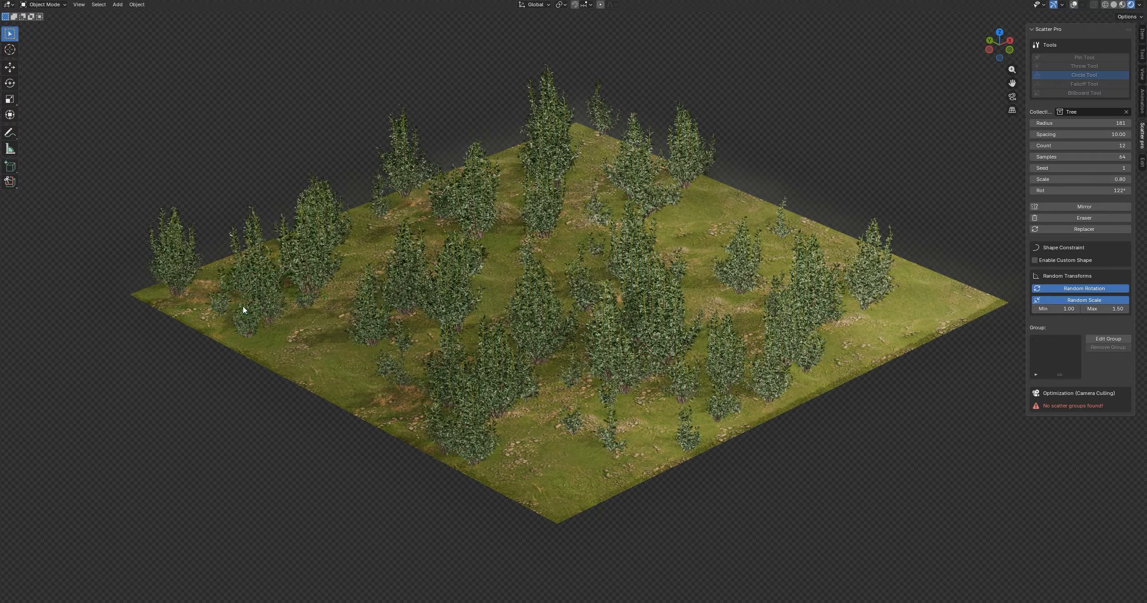
{"action": "left_click", "coordinate": [734, 223]}
{"action": "key", "text": "Return"}
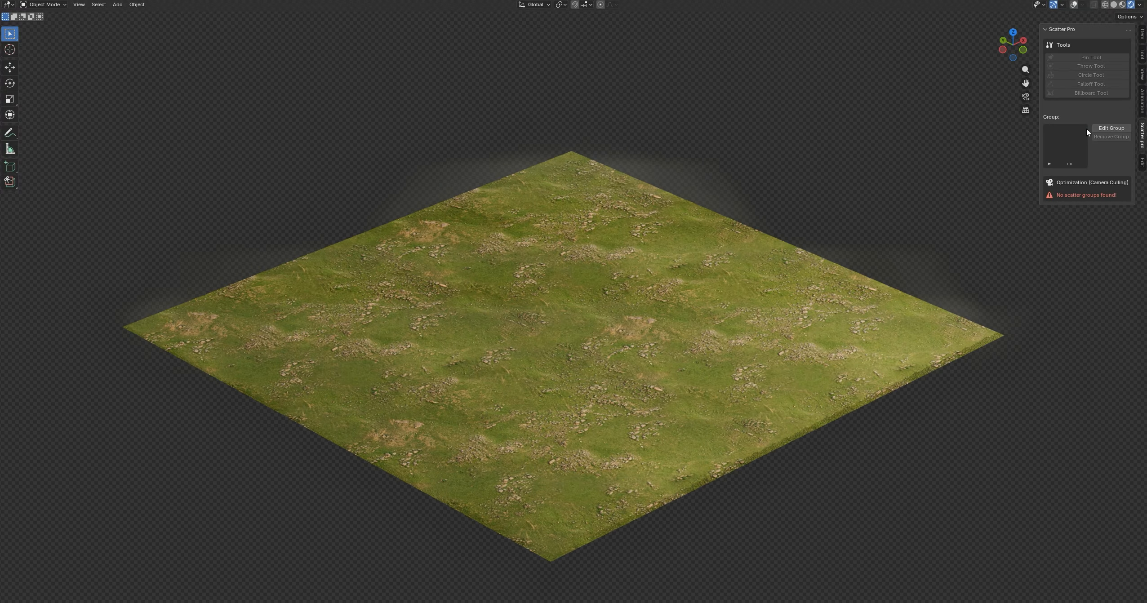
Place and size a wooden cart on the grass ground with the Pin tool.
{"action": "left_click", "coordinate": [1092, 57]}
{"action": "left_click", "coordinate": [341, 263]}
{"action": "mouse_move", "coordinate": [341, 263]}
{"action": "left_mouse_down"}
{"action": "mouse_move", "coordinate": [617, 420]}
{"action": "mouse_move", "coordinate": [668, 417]}
{"action": "mouse_move", "coordinate": [656, 437]}
{"action": "mouse_move", "coordinate": [791, 308]}
{"action": "mouse_move", "coordinate": [612, 289]}
{"action": "mouse_move", "coordinate": [556, 328]}
{"action": "left_mouse_up"}
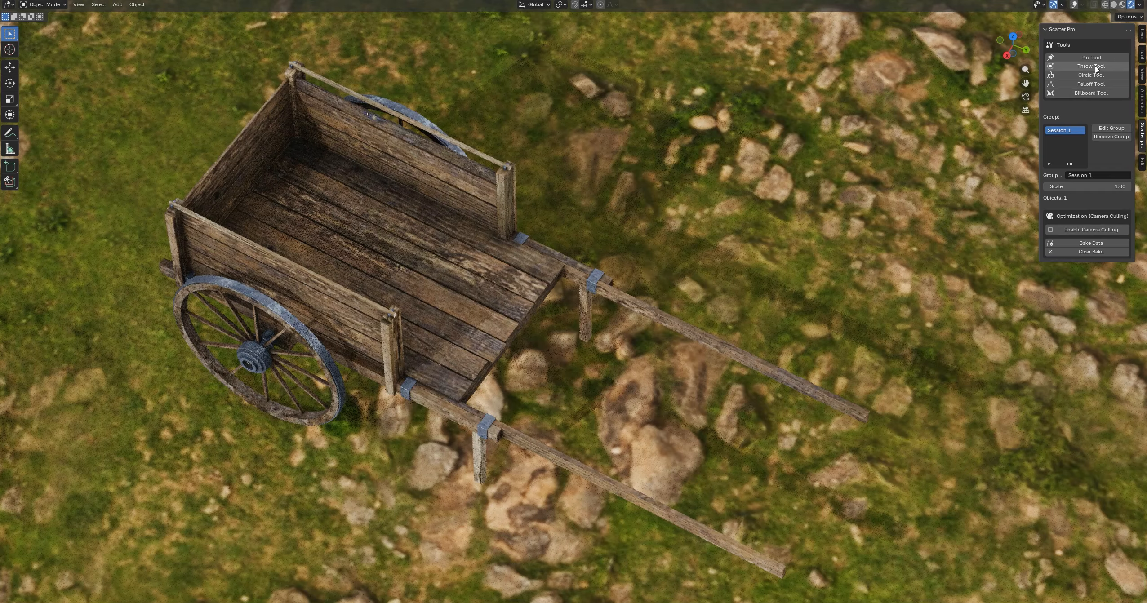
Throw several batches from the Rocks collection into the wooden cart with the Throw tool and finish the scatter.
{"action": "left_click", "coordinate": [1097, 66]}
{"action": "left_click", "coordinate": [452, 291]}
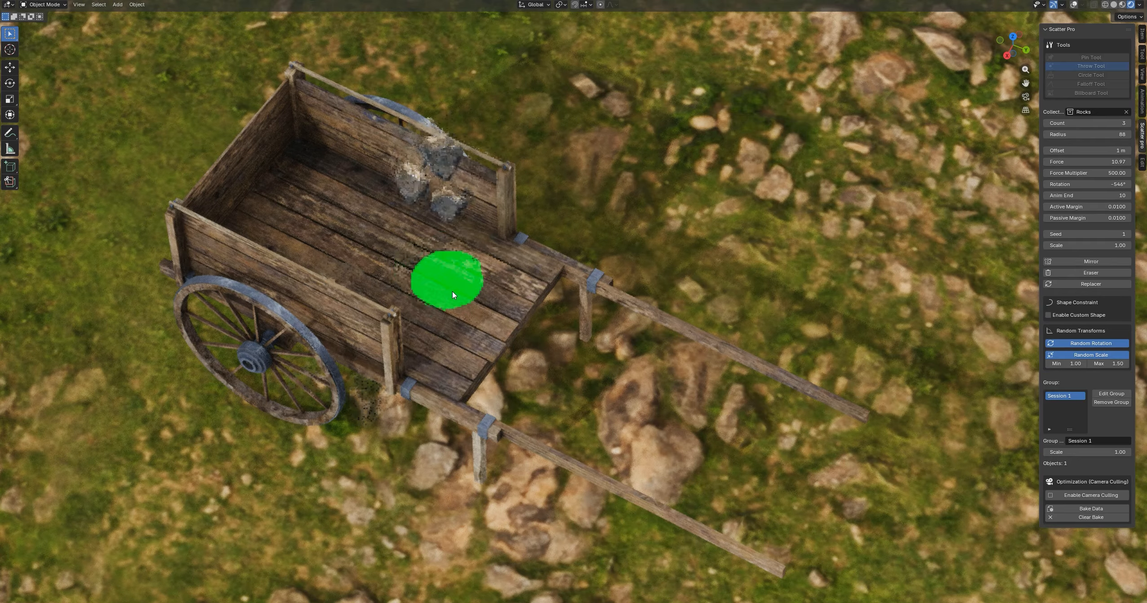
{"action": "left_click", "coordinate": [356, 218]}
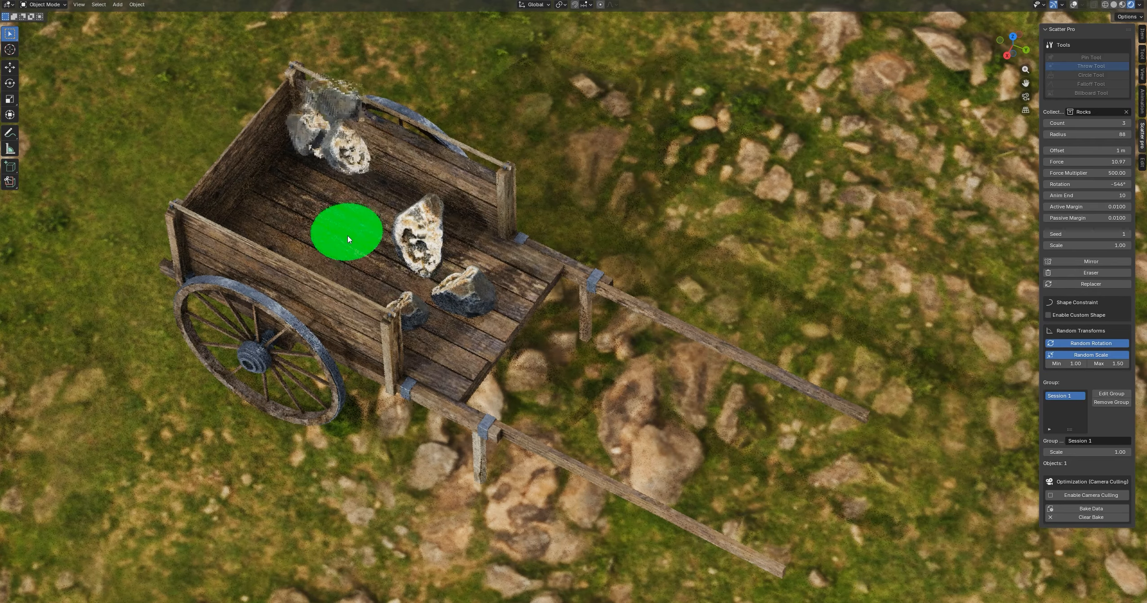
{"action": "left_click", "coordinate": [277, 243]}
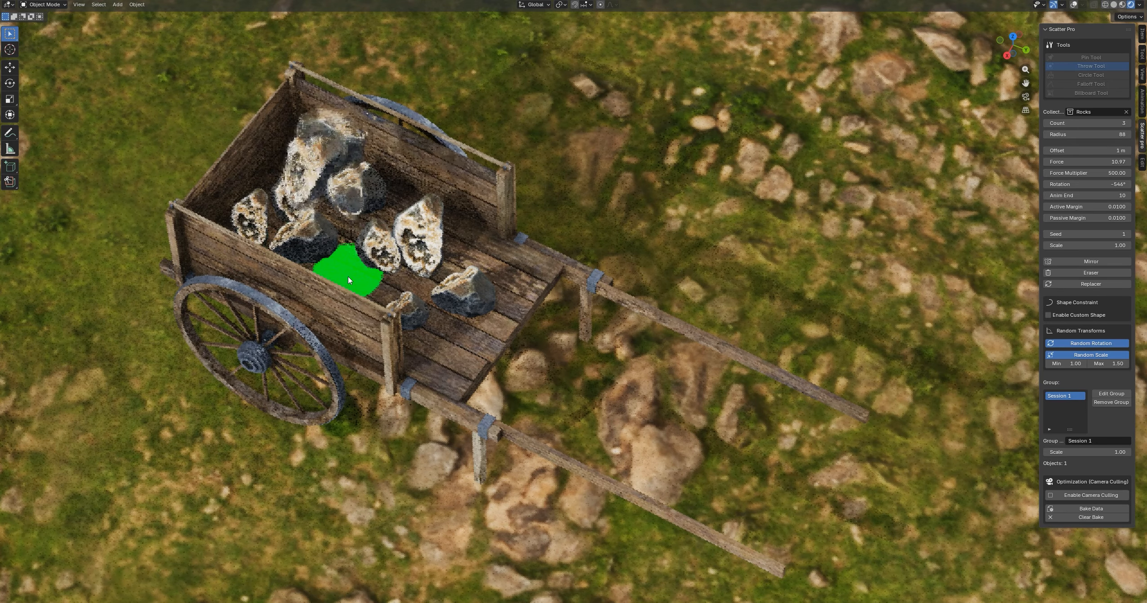
{"action": "left_click", "coordinate": [523, 274]}
{"action": "left_click", "coordinate": [452, 354]}
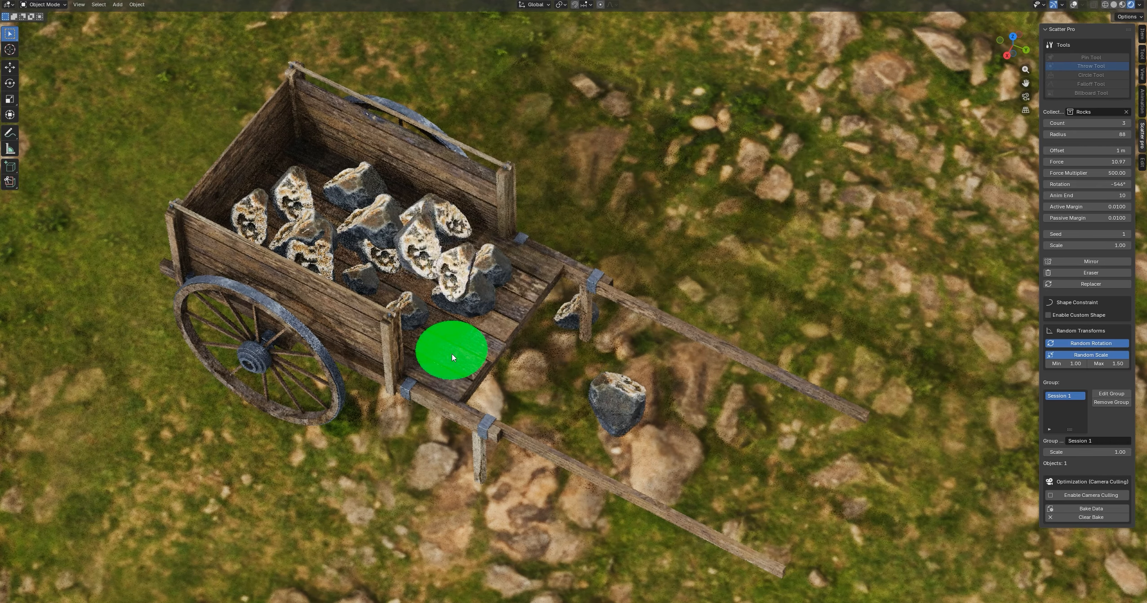
{"action": "key", "text": "Return"}
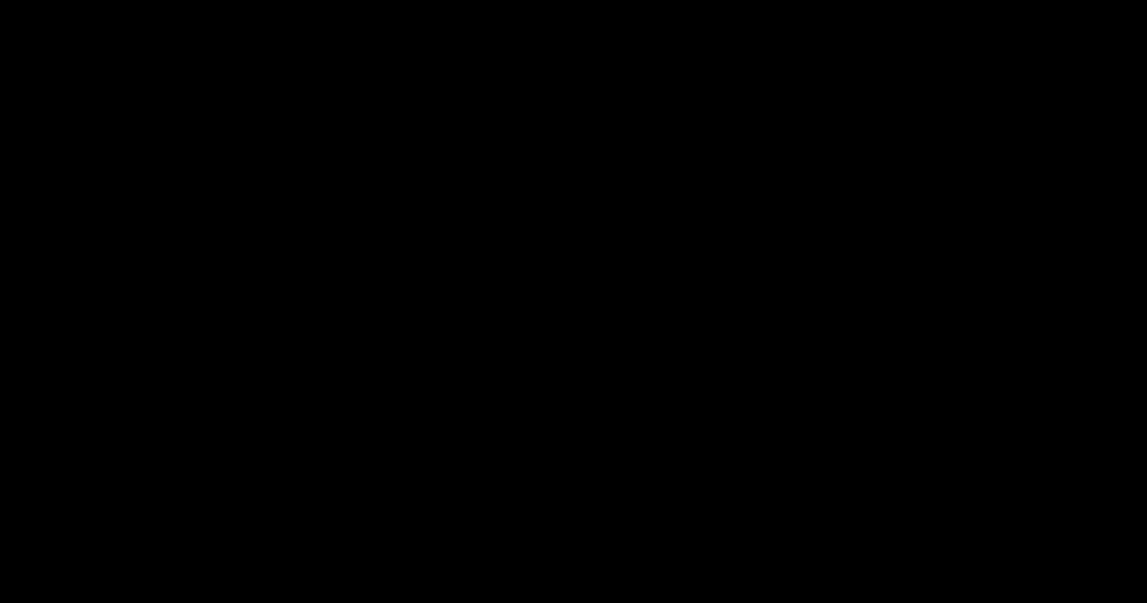